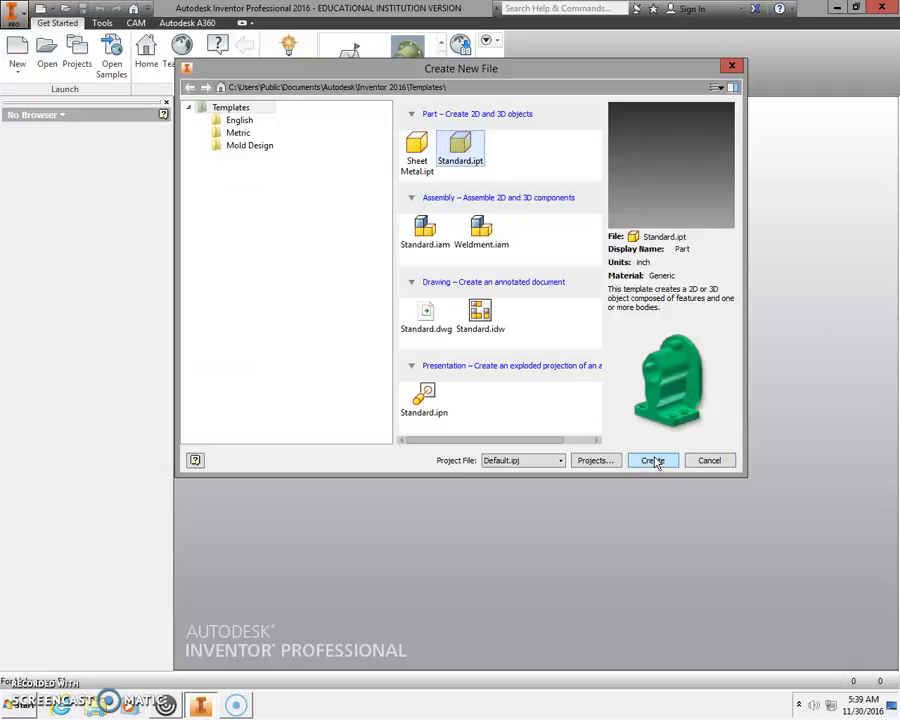
- Create a new part from the Standard.ipt template and start a 2D sketch on the front (XY) origin plane
left_click(653, 461)
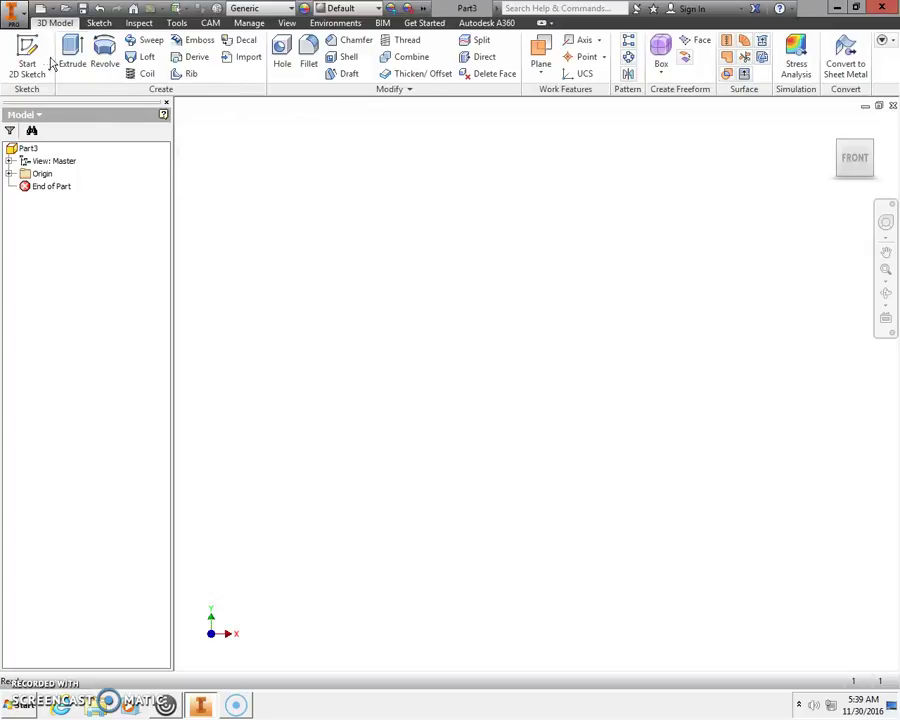
left_click(30, 52)
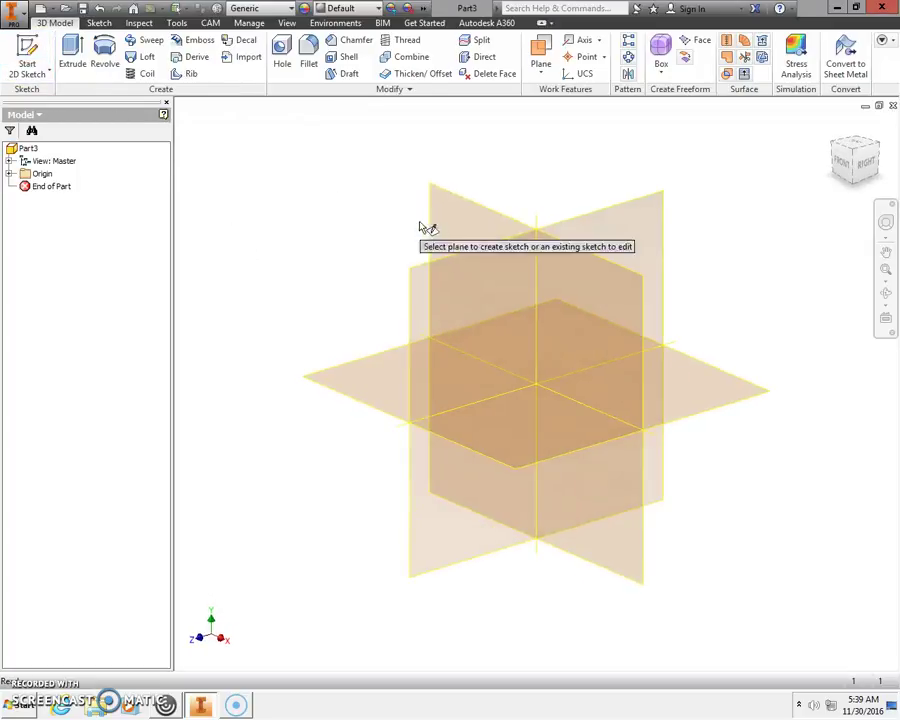
left_click(453, 222)
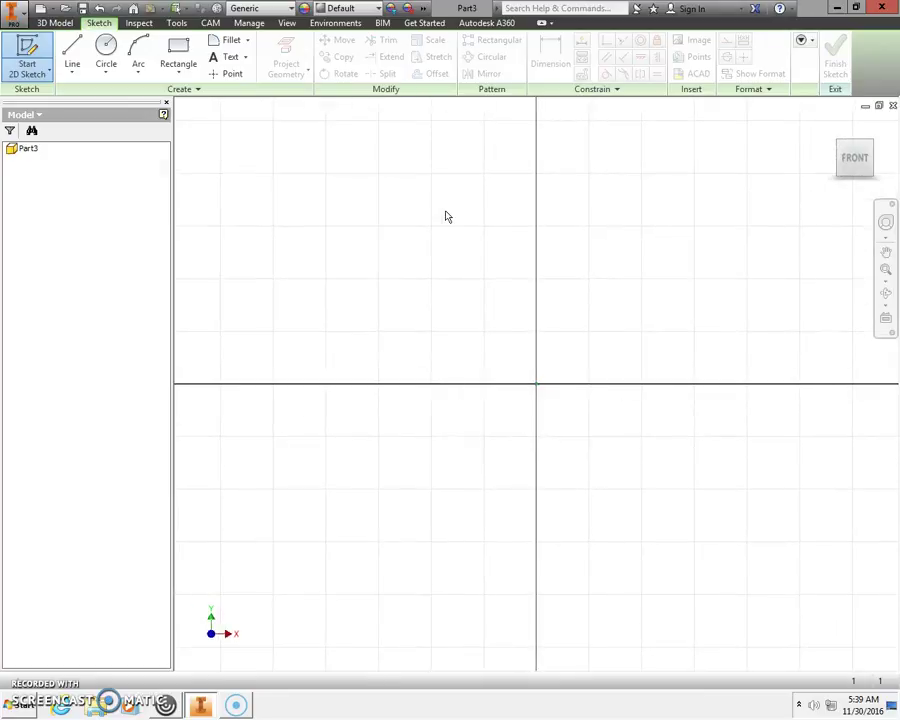
mouse_move(853, 155)
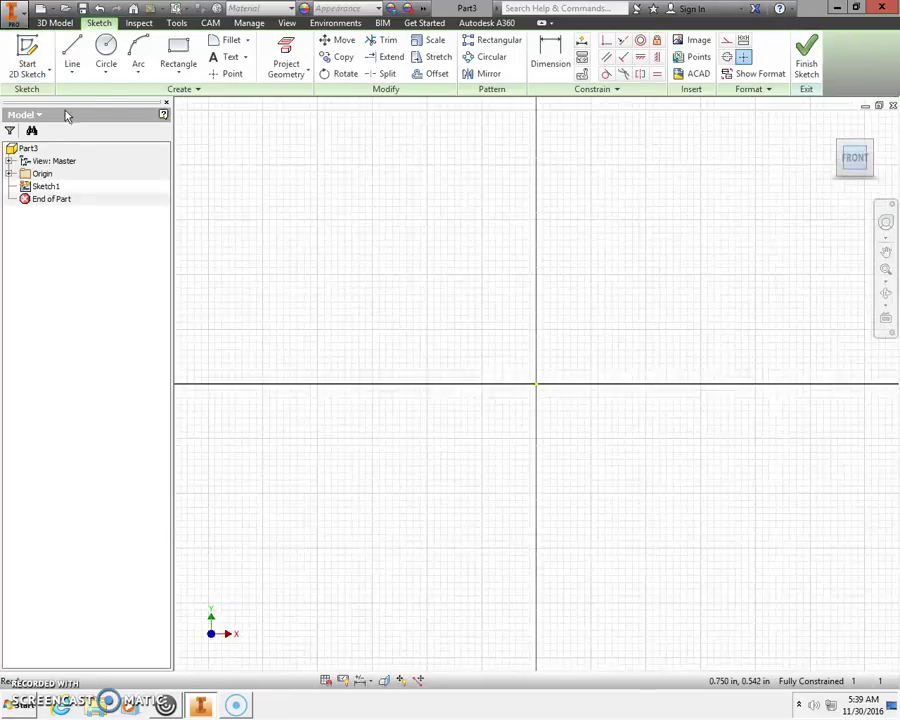
- Sketch a rectangle 8 in wide and 3.5 in high with its lower-left corner at the origin, and finish the sketch
left_click(176, 51)
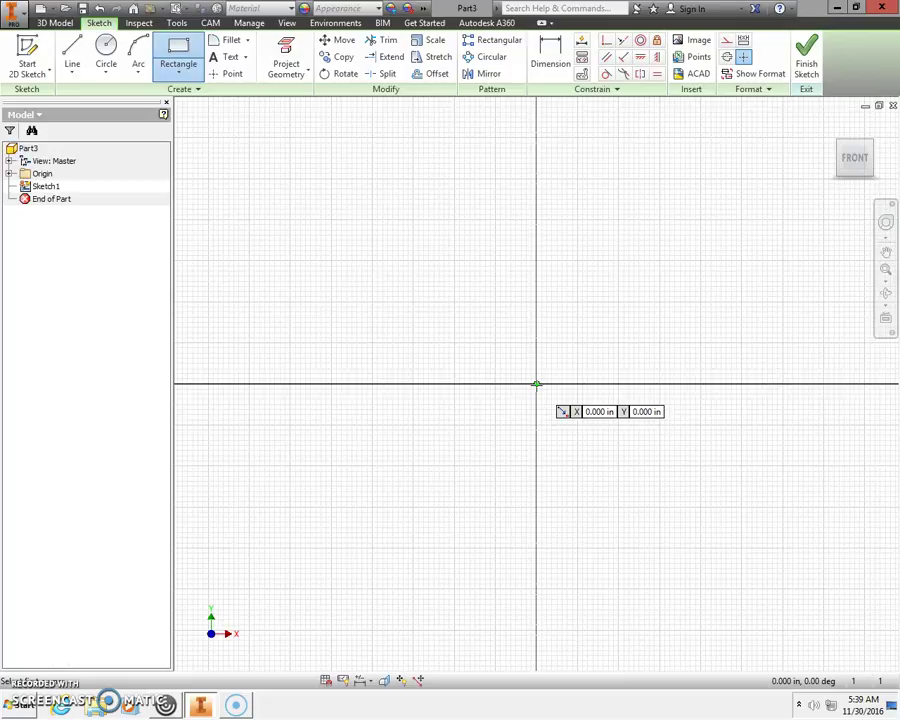
left_click(536, 384)
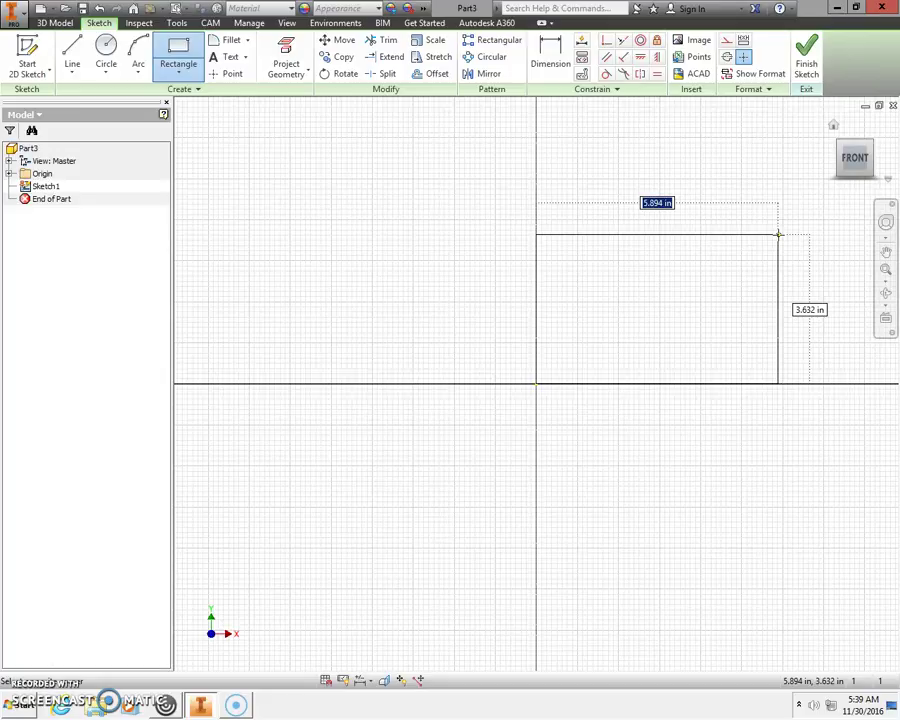
type("8")
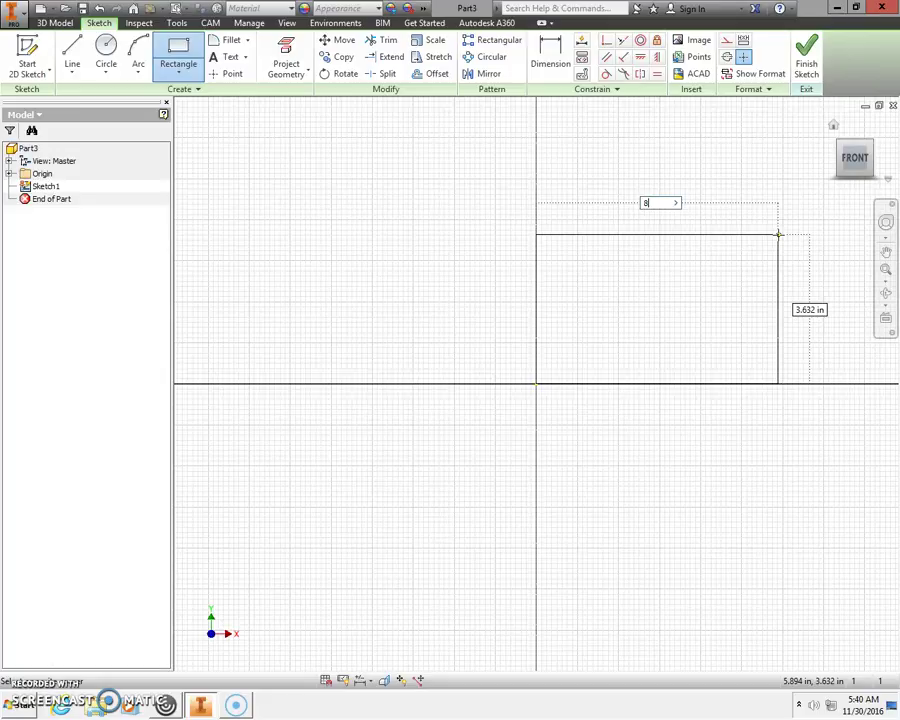
key("Tab")
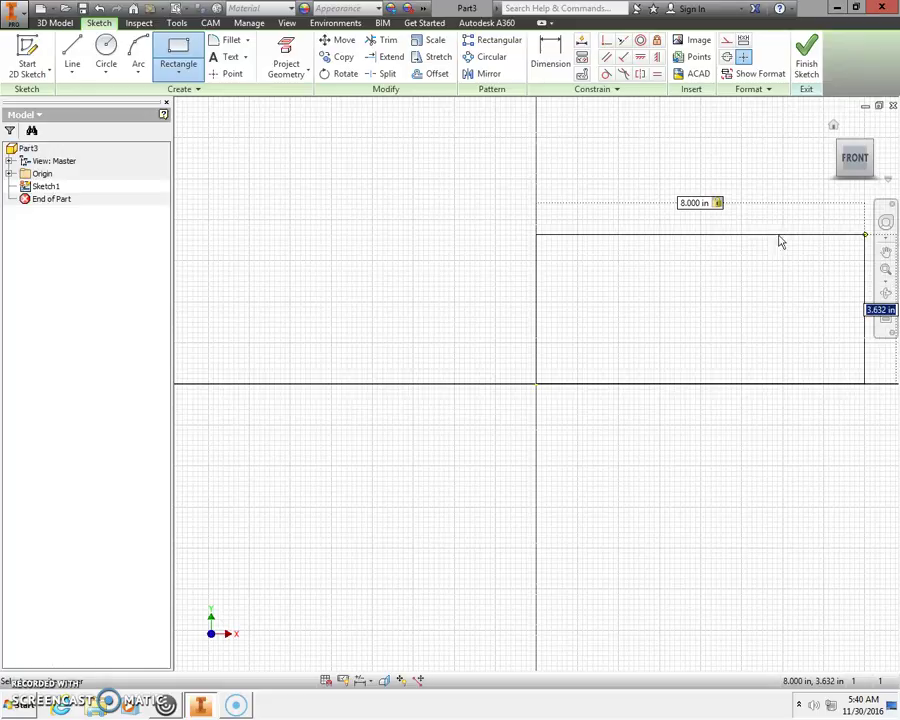
type("3.5")
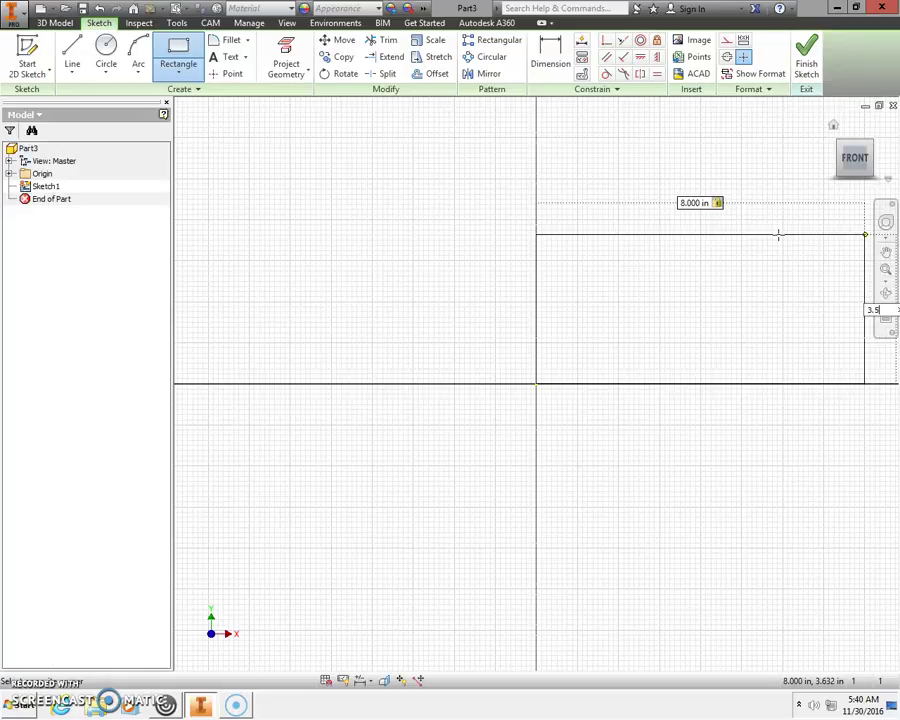
key("Return")
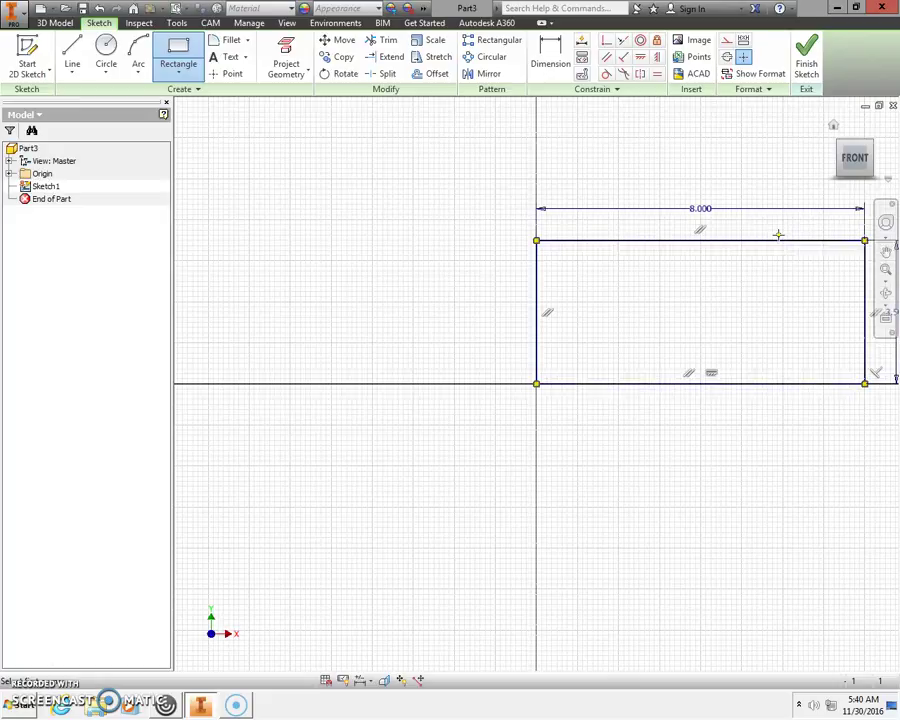
left_click(807, 58)
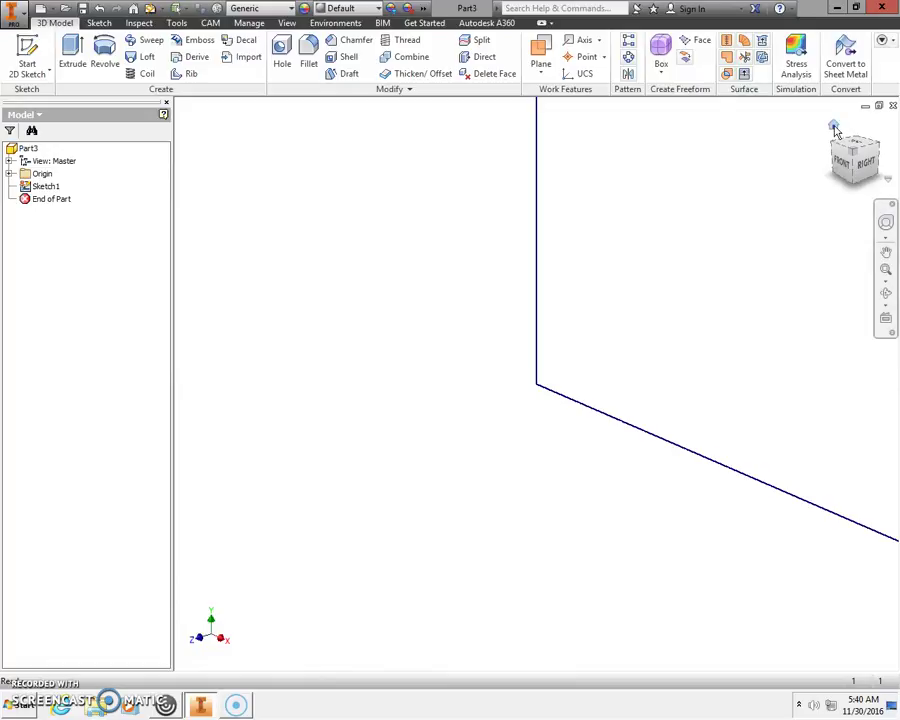
- Extrude the rectangle 1.5 in toward the back, in the reversed direction
left_click(834, 127)
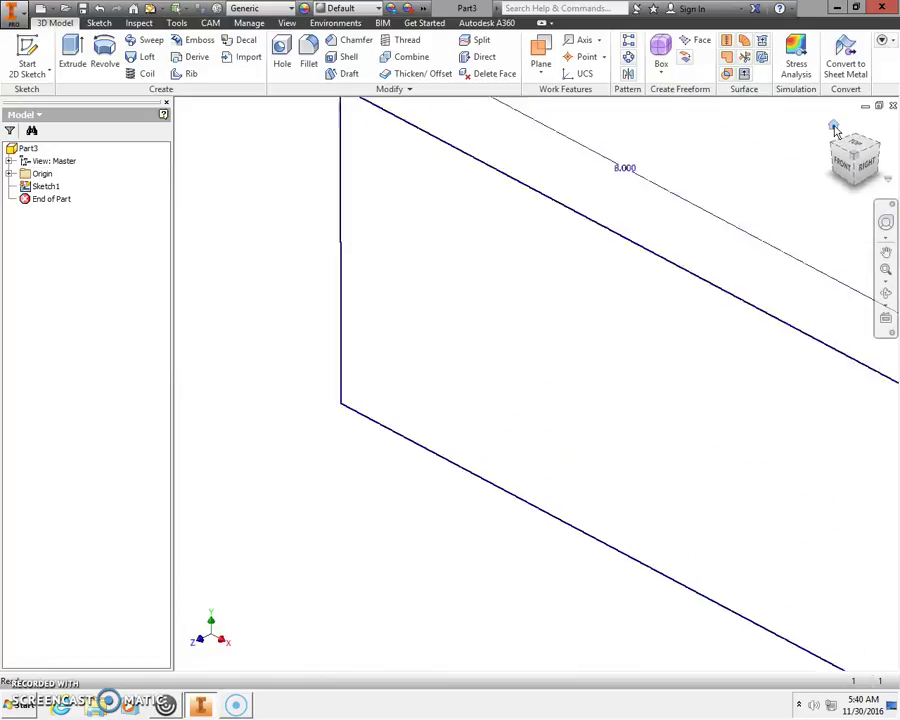
left_click(70, 50)
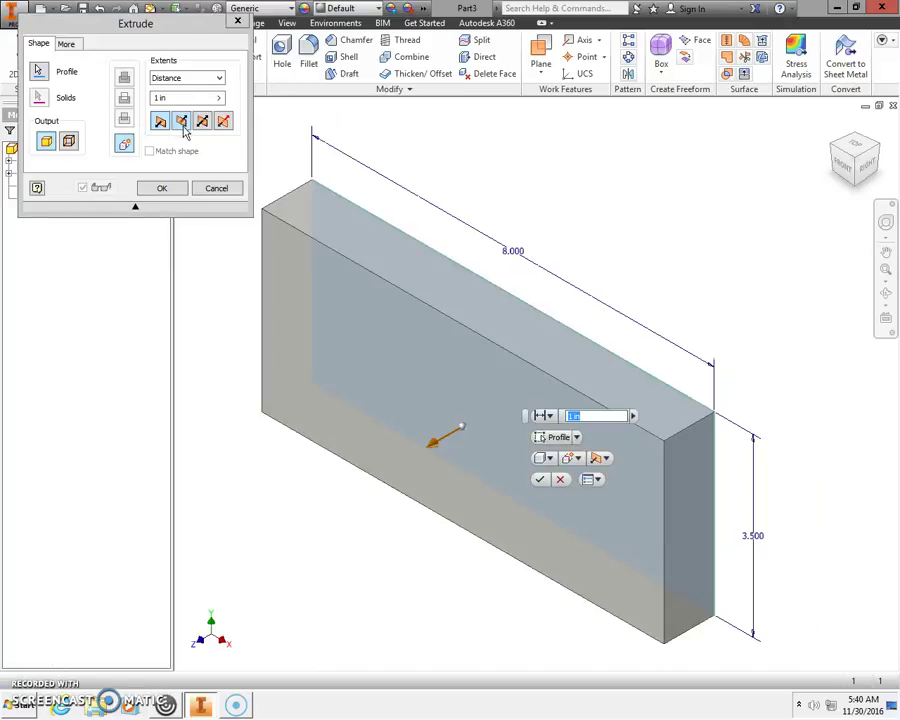
left_click(182, 122)
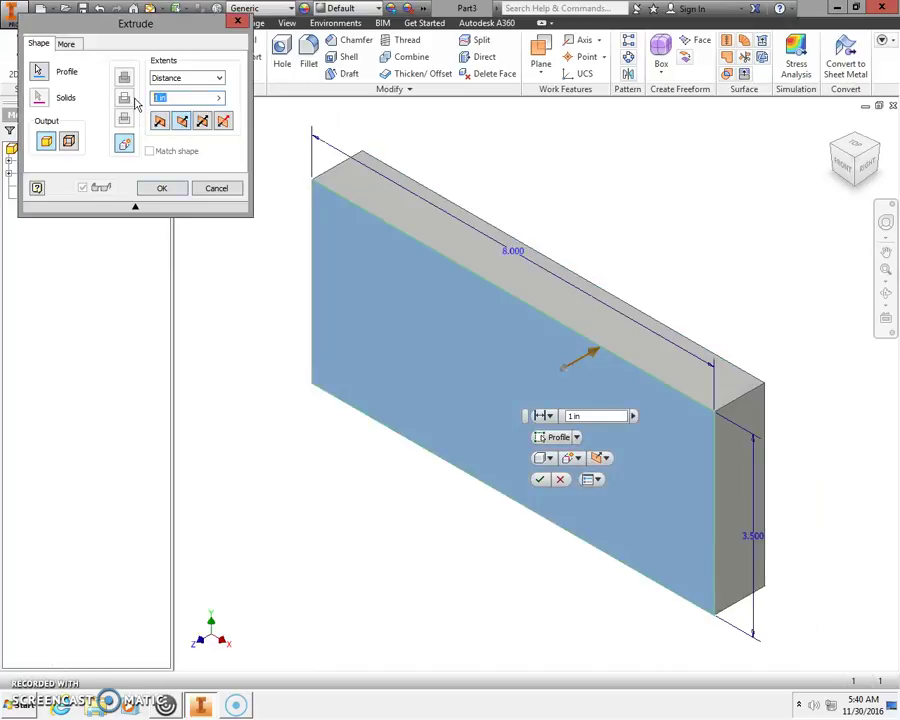
type("1.5")
left_click(171, 190)
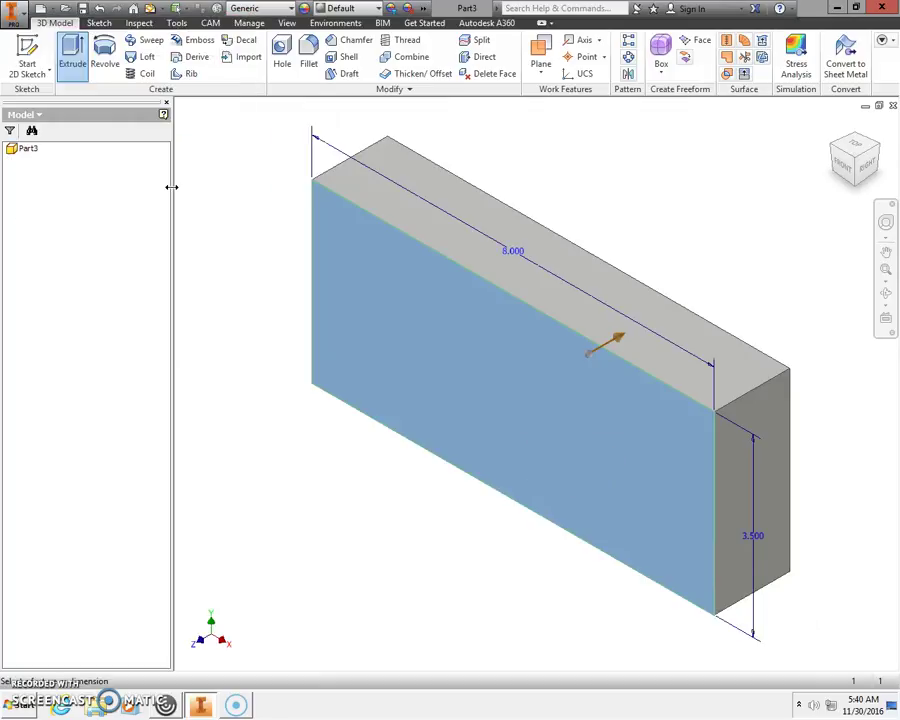
- Start a new 2D sketch on the block's front face and view it straight on
left_click(27, 47)
left_click(416, 326)
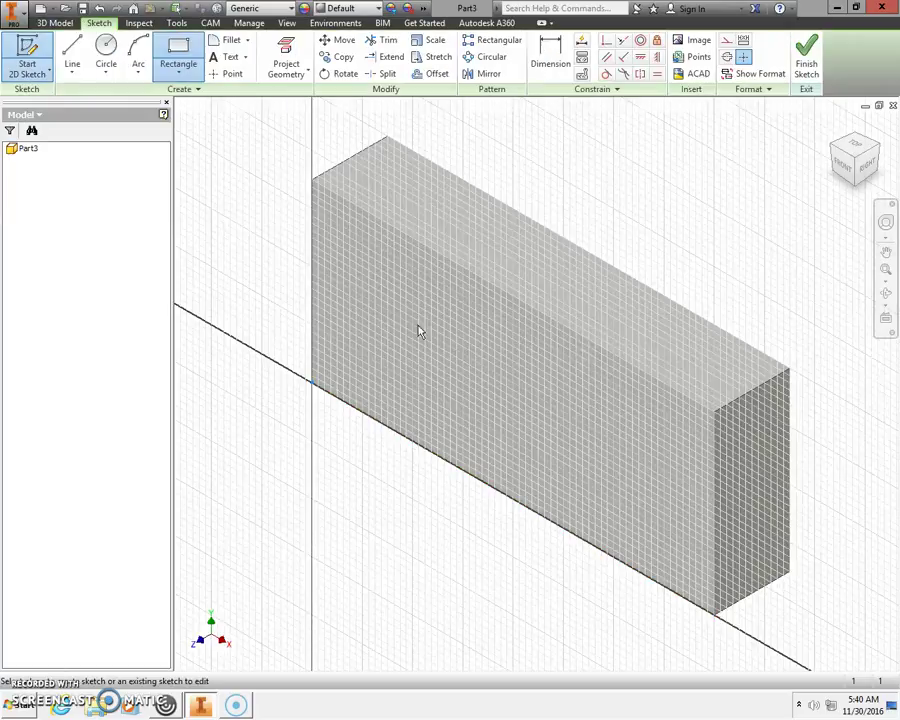
left_click(854, 161)
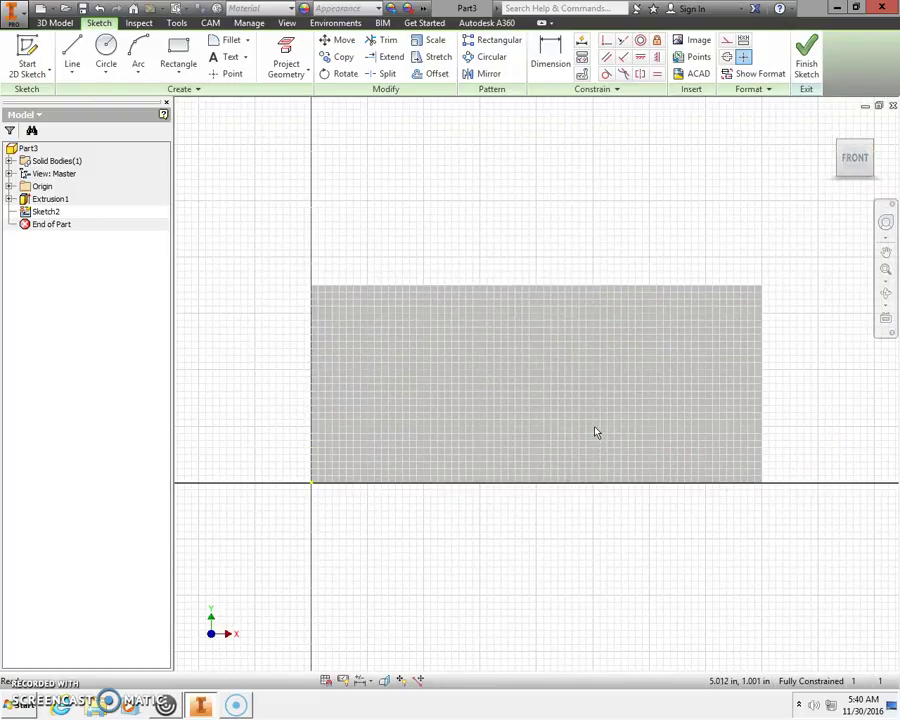
scroll(595, 432, "down", 3)
scroll(592, 426, "up", 2)
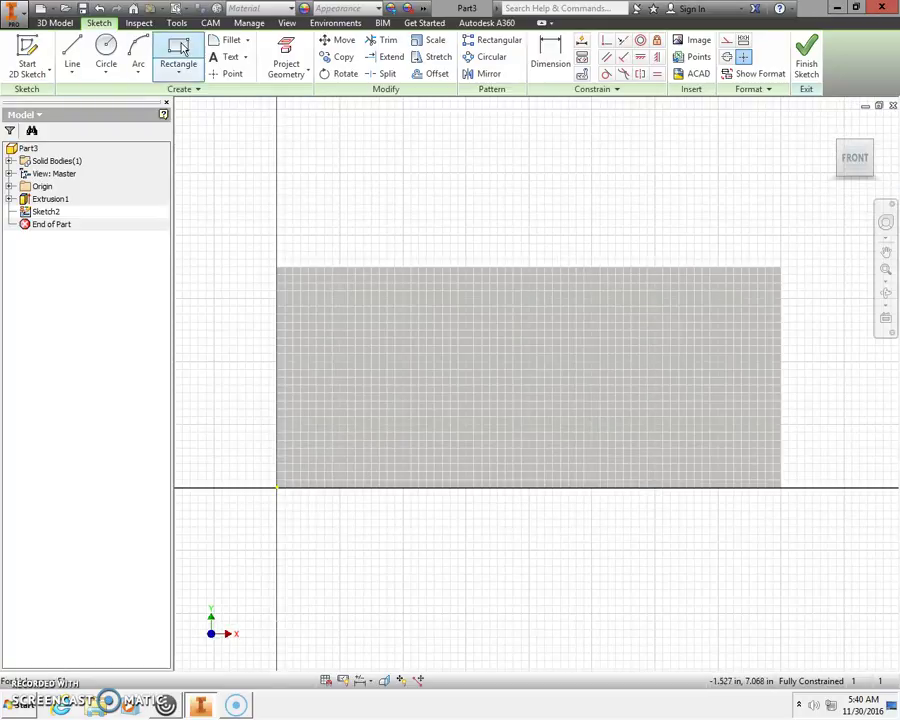
- Sketch three connected lines forming the sides and top of a trapezoid about 1.4 in high, starting and ending on the block's bottom edge
left_click(72, 50)
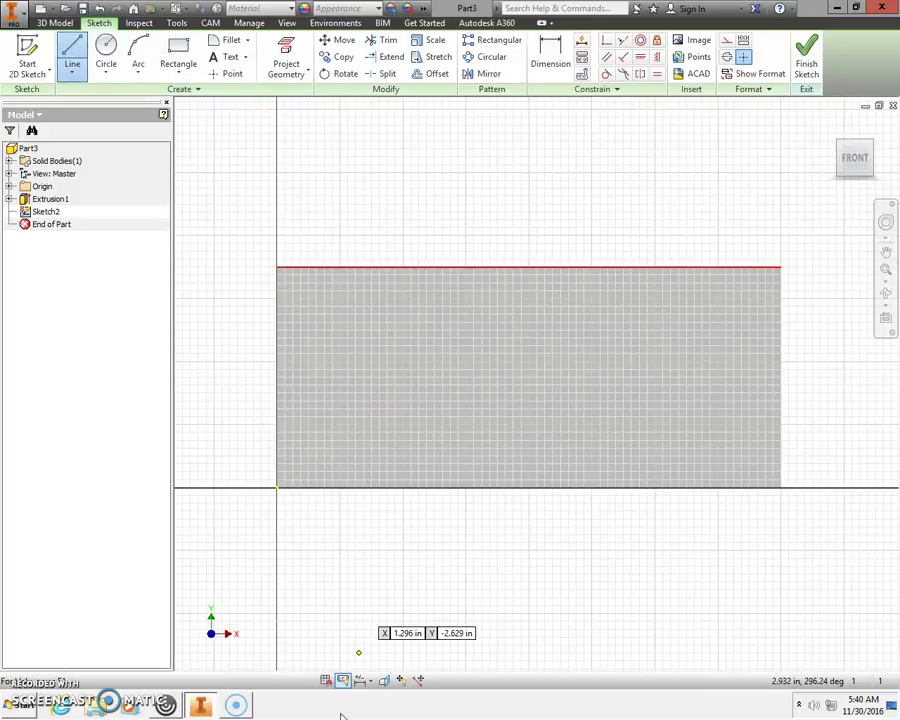
left_click(317, 488)
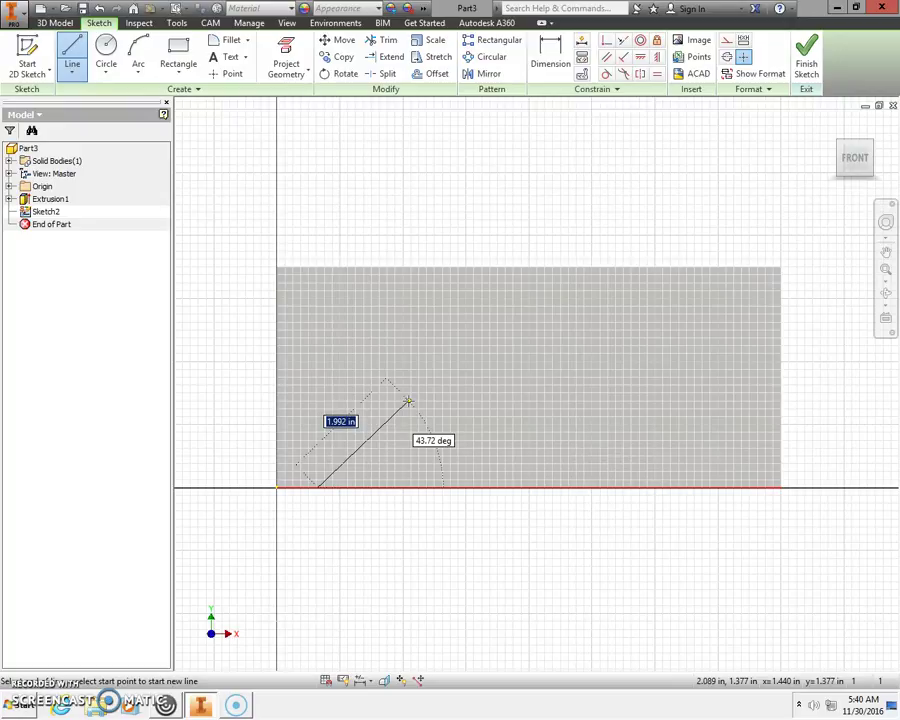
left_click(408, 401)
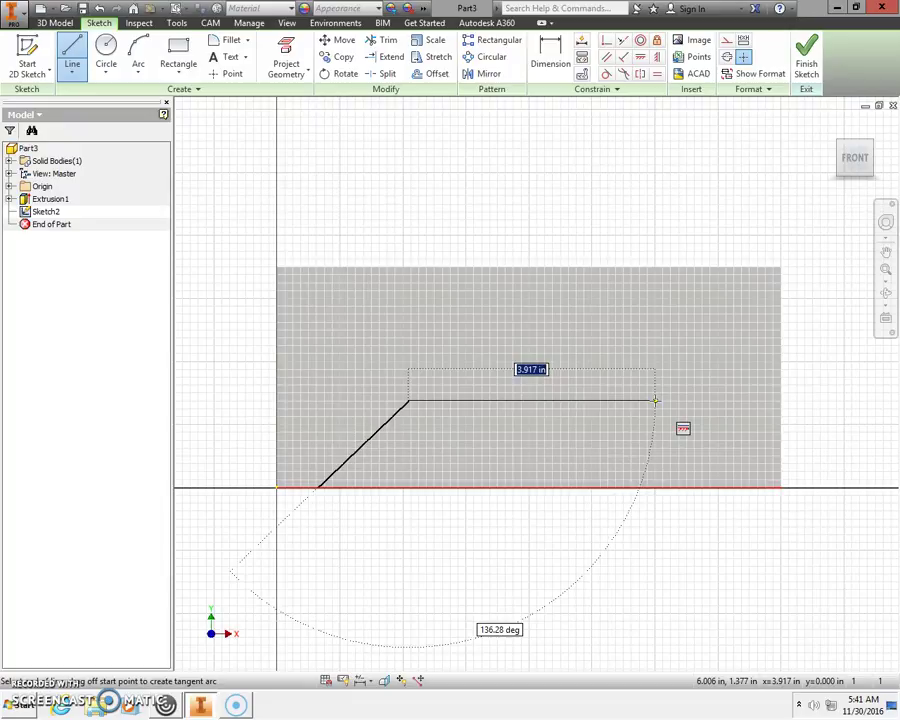
left_click(655, 401)
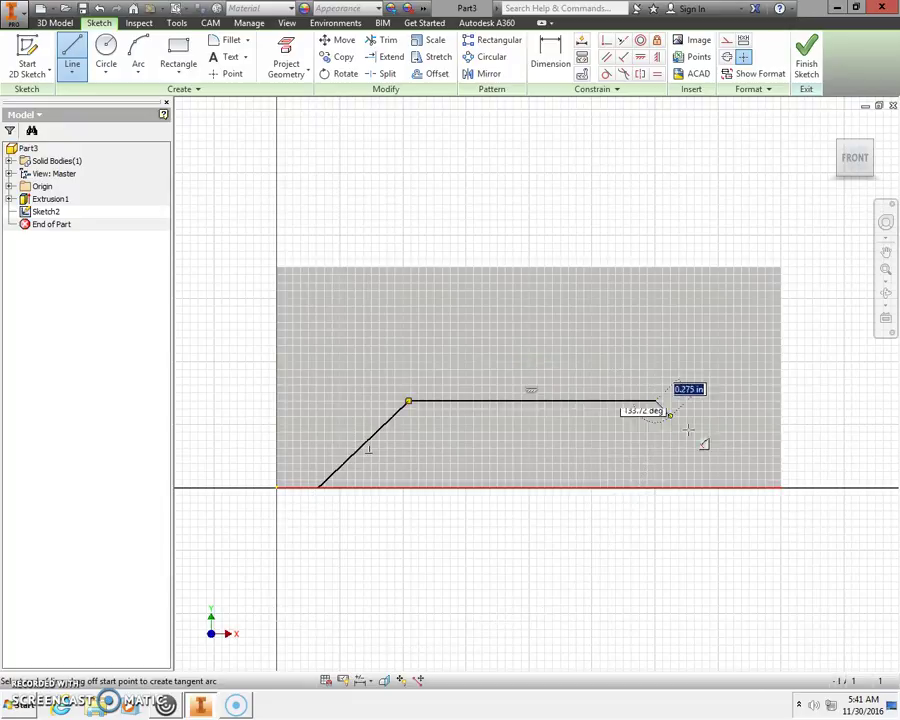
double_click(722, 488)
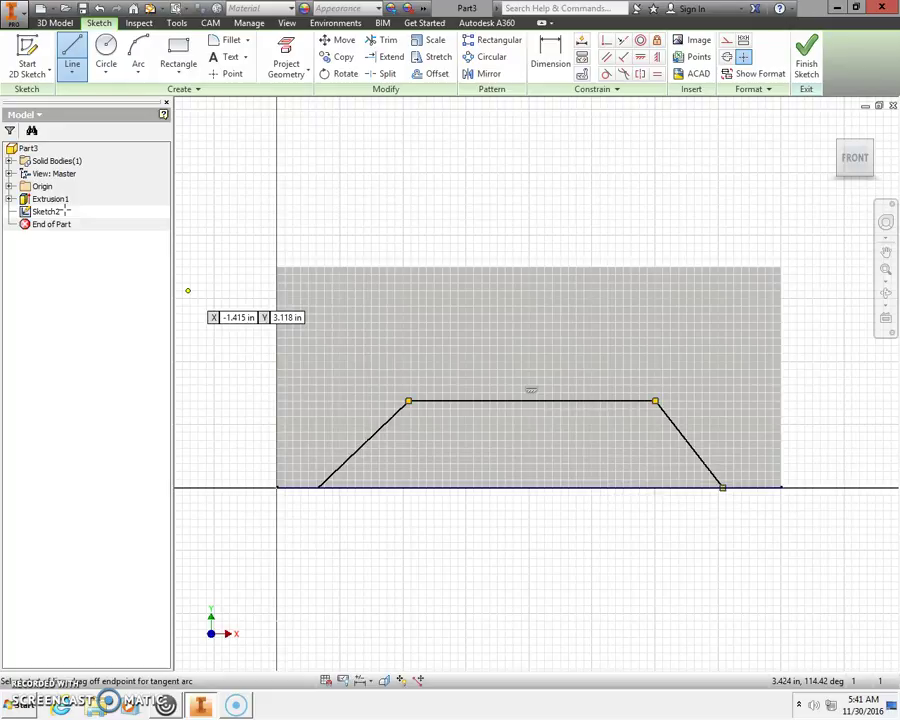
- Close the trapezoid with a line about 6.4 in long along the block's bottom edge
left_click(73, 48)
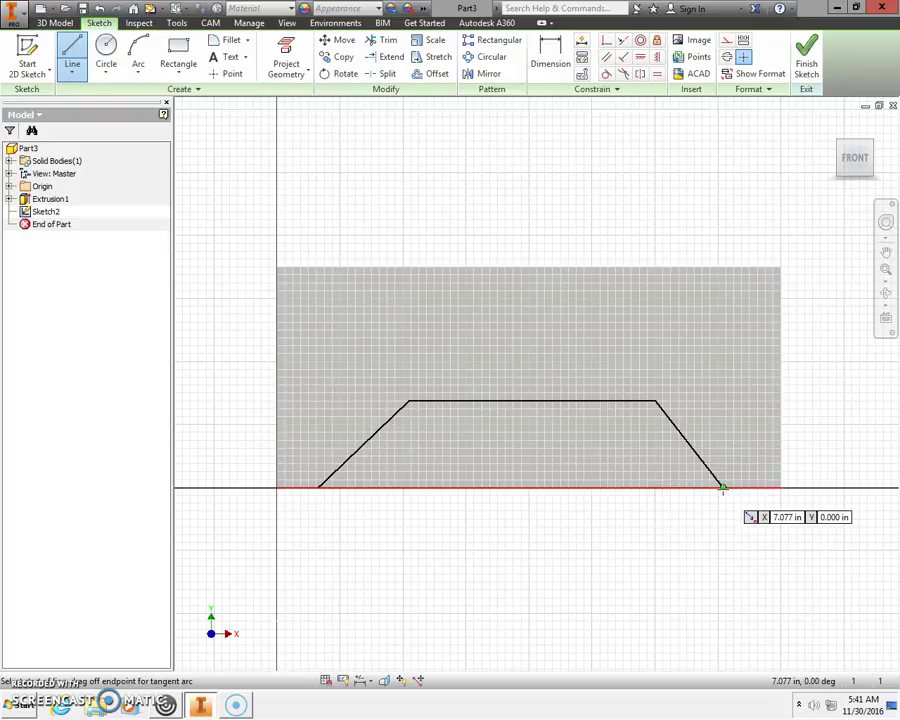
left_click(723, 488)
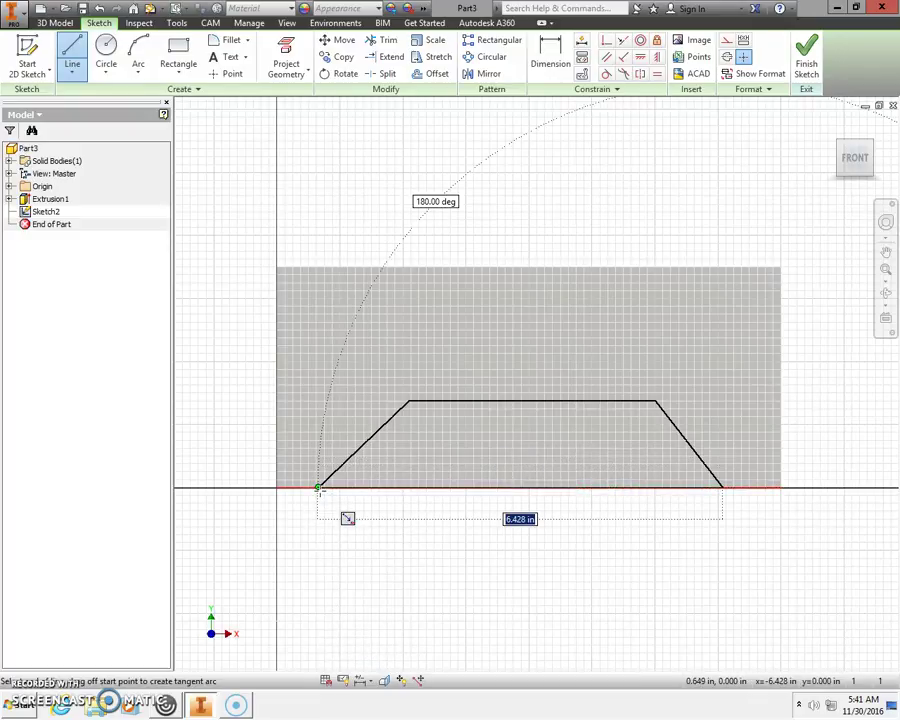
left_click(318, 488)
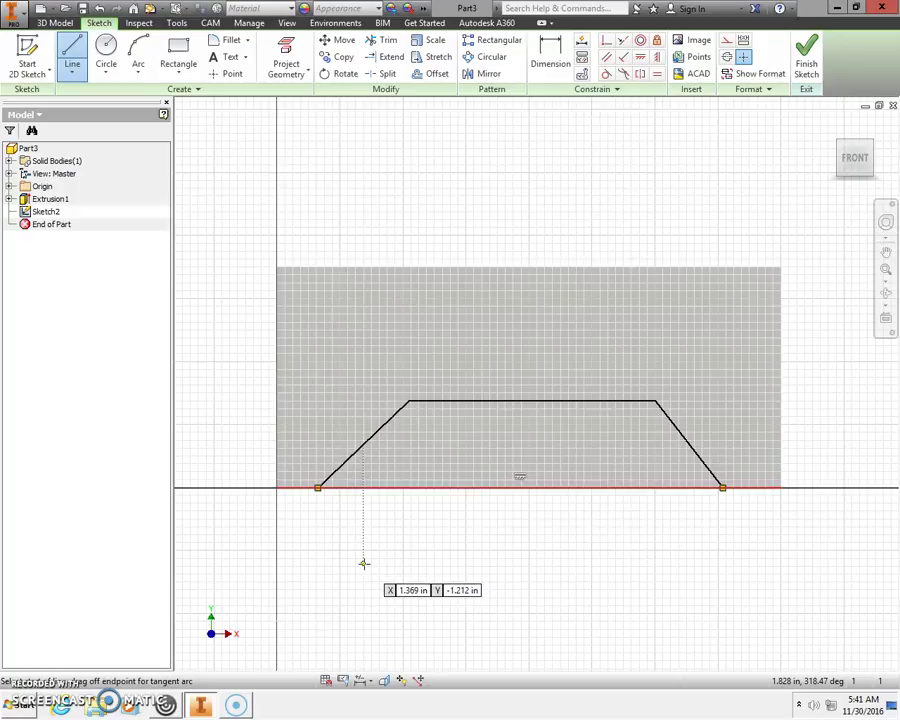
key("Escape")
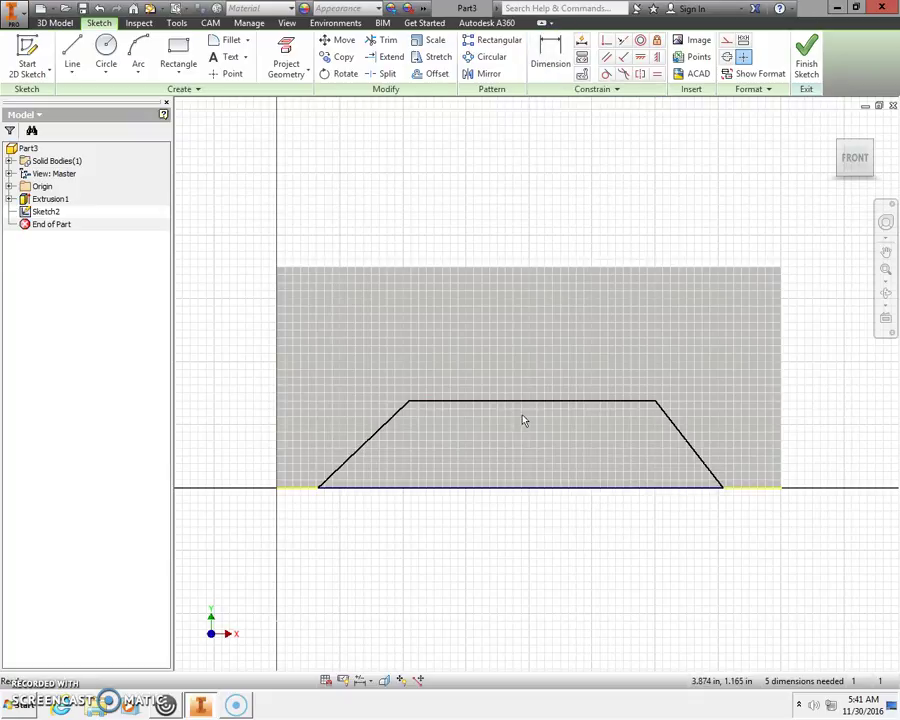
- Dimension the distance from the block's left edge to the trapezoid's lower-left corner as 0.5 in
left_click(560, 63)
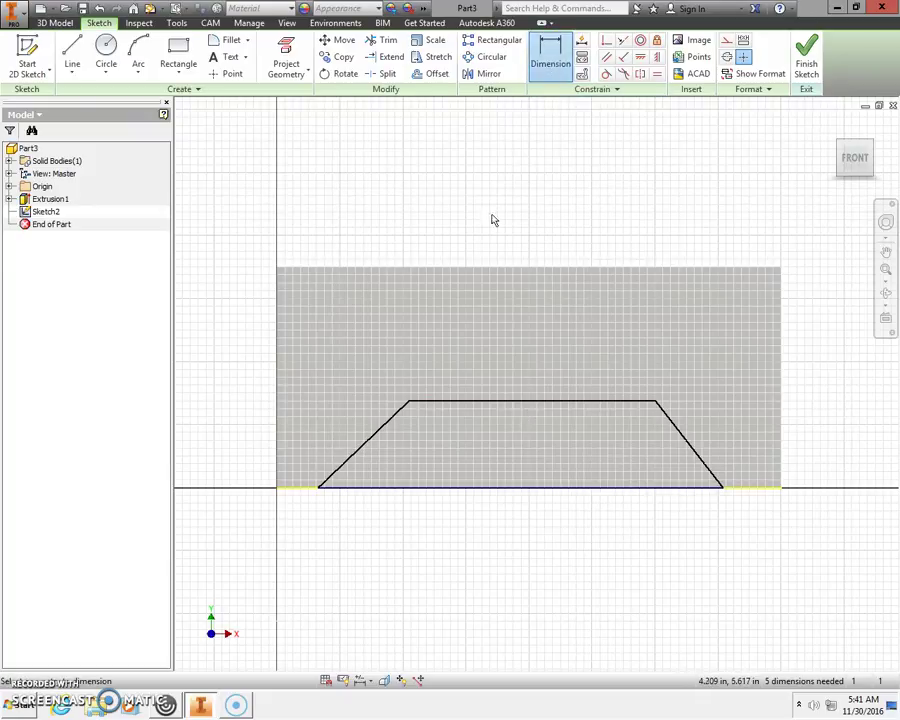
left_click(278, 485)
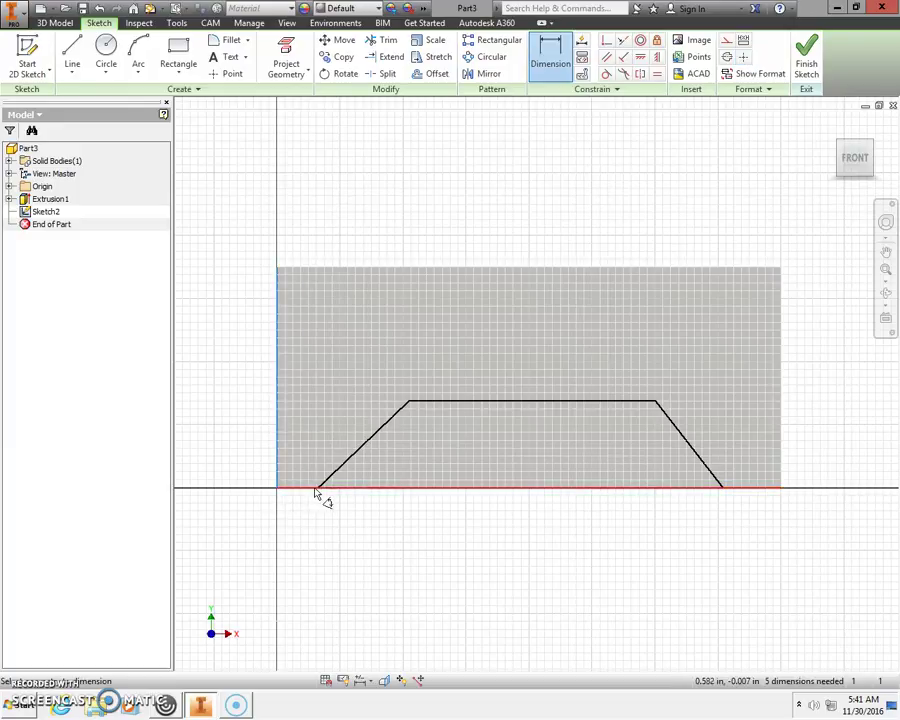
left_click(317, 489)
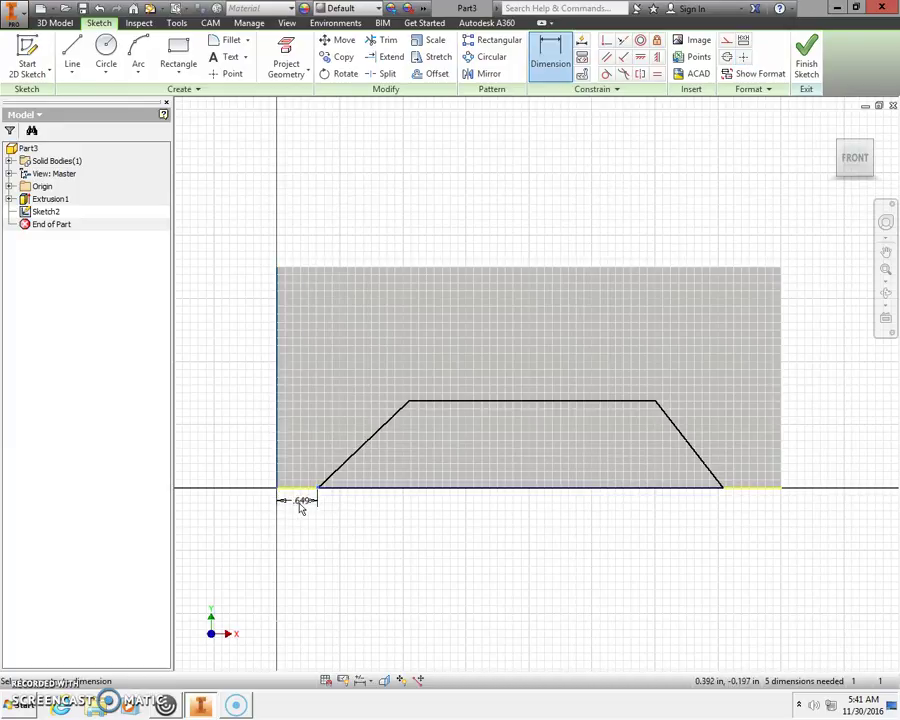
left_click(298, 525)
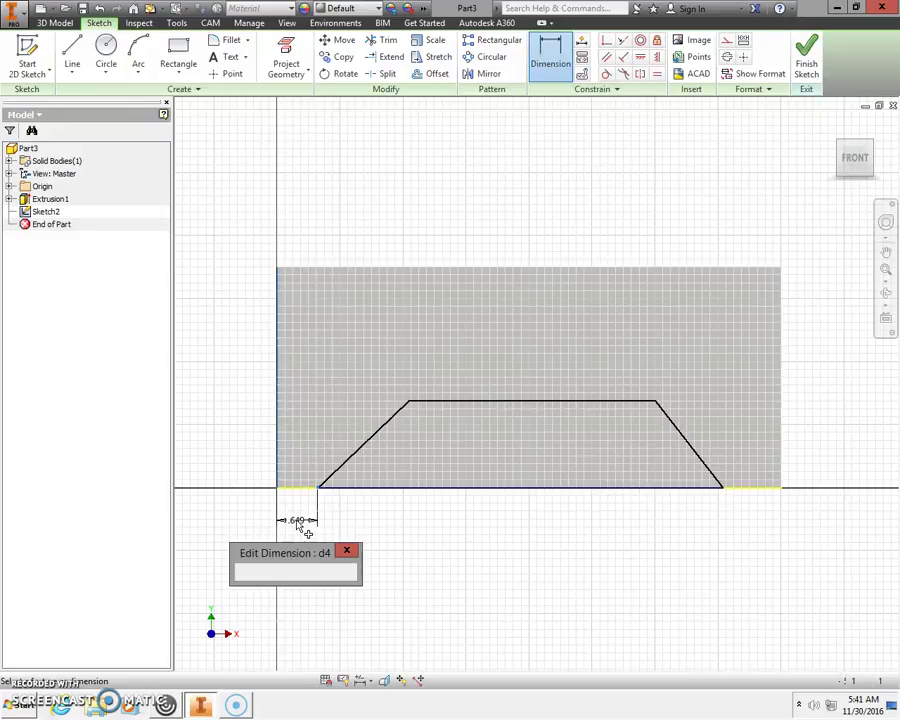
key("BackSpace")
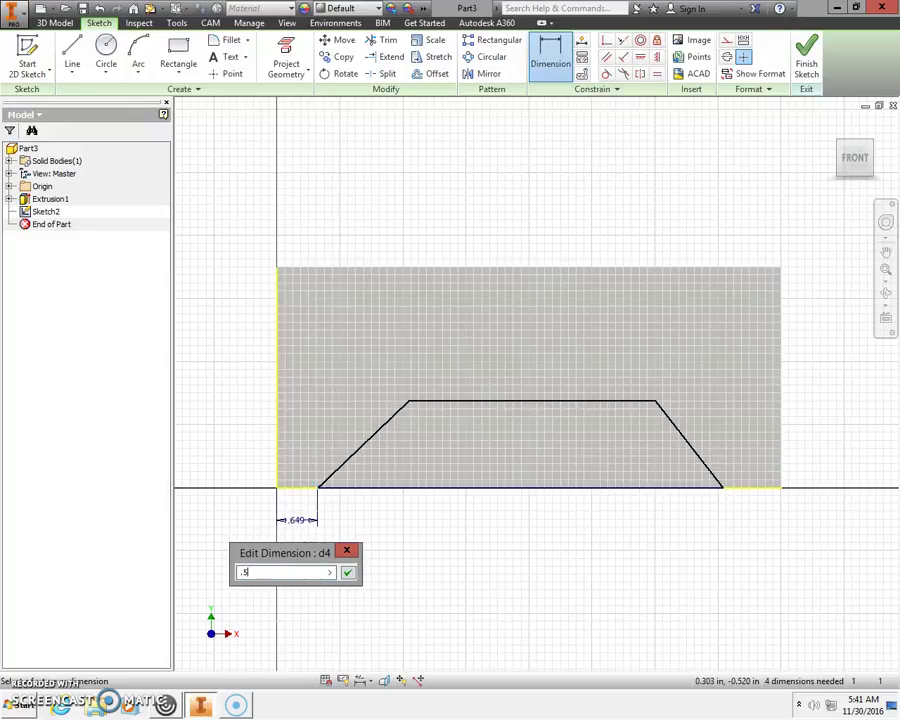
type(".5")
left_click(347, 573)
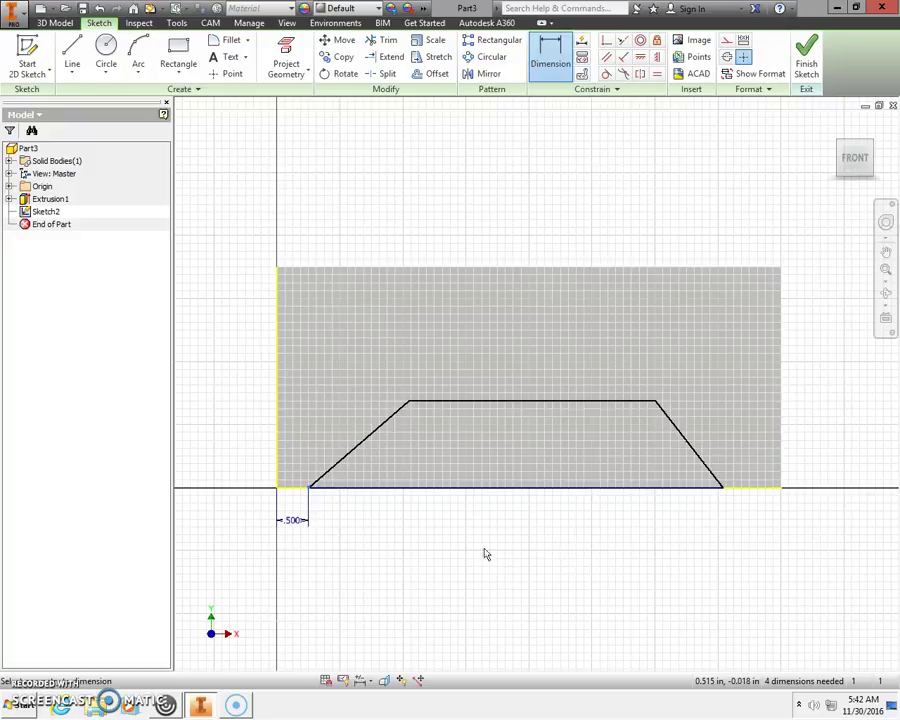
- Dimension the length of the trapezoid's bottom line as 7 in
left_click(724, 489)
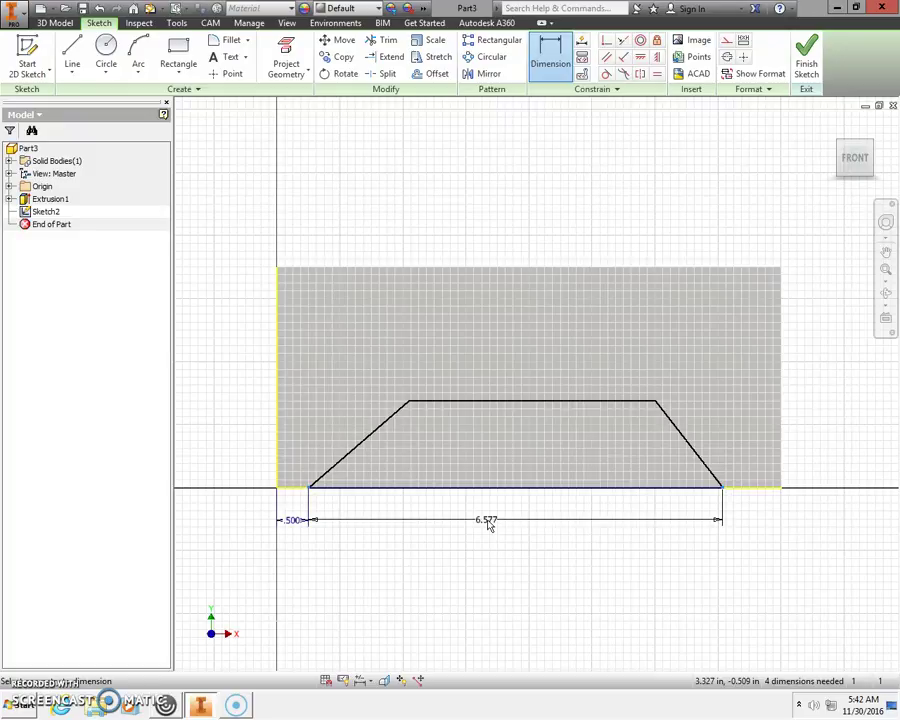
left_click(490, 524)
type("7")
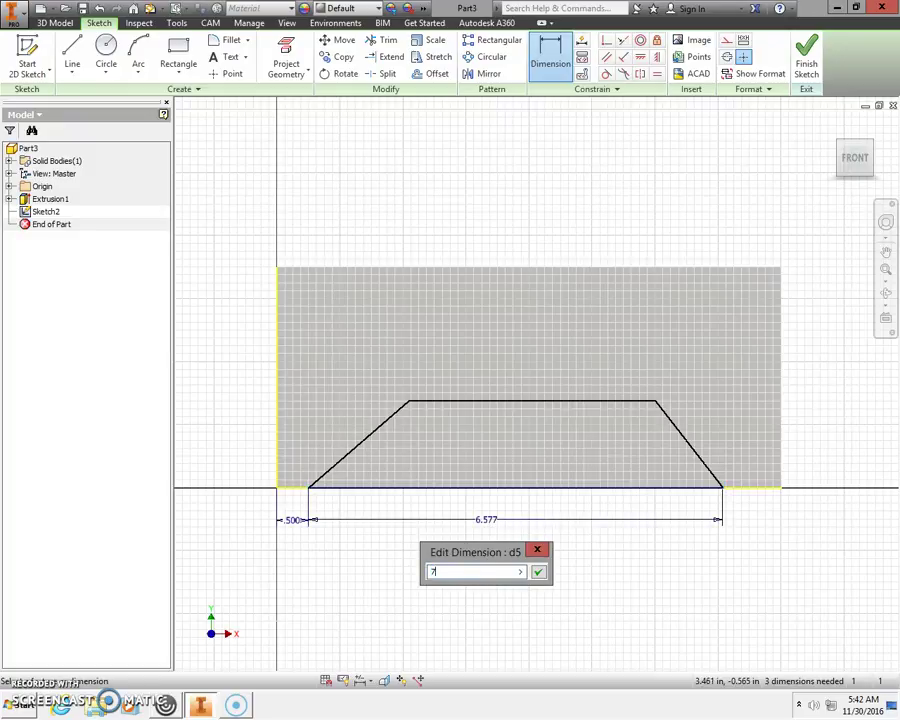
left_click(538, 573)
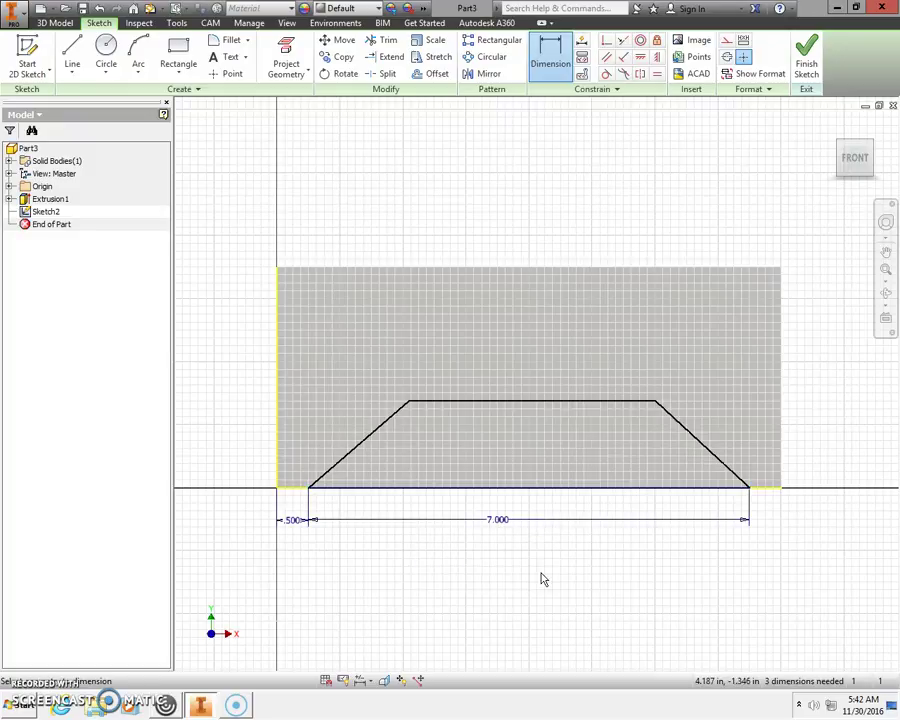
key("Escape")
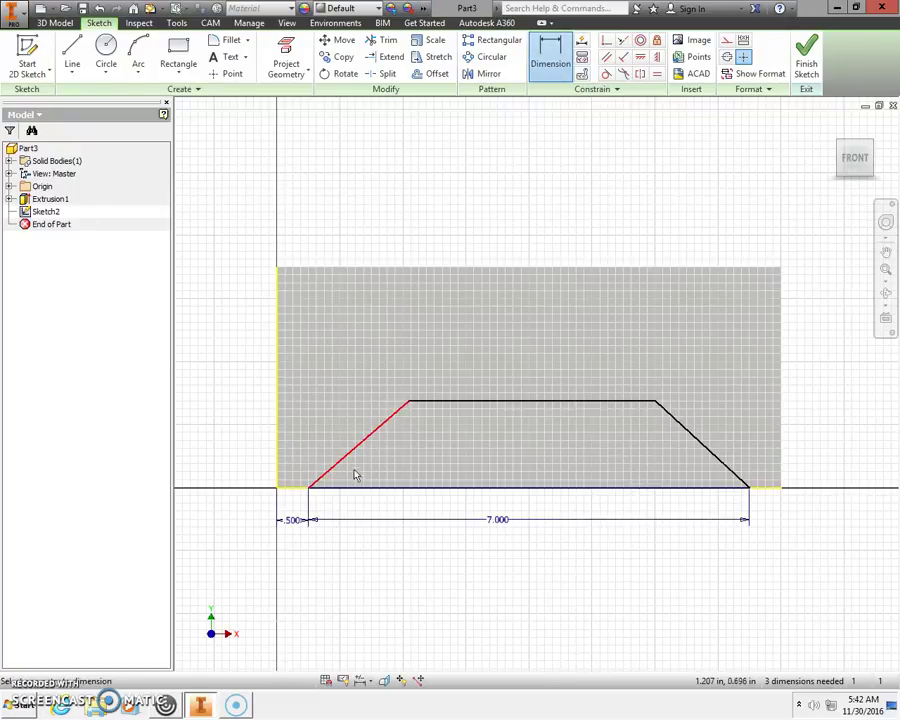
- Dimension the height from the block's bottom edge to the trapezoid's upper-left corner as 1.63 in
left_click(294, 489)
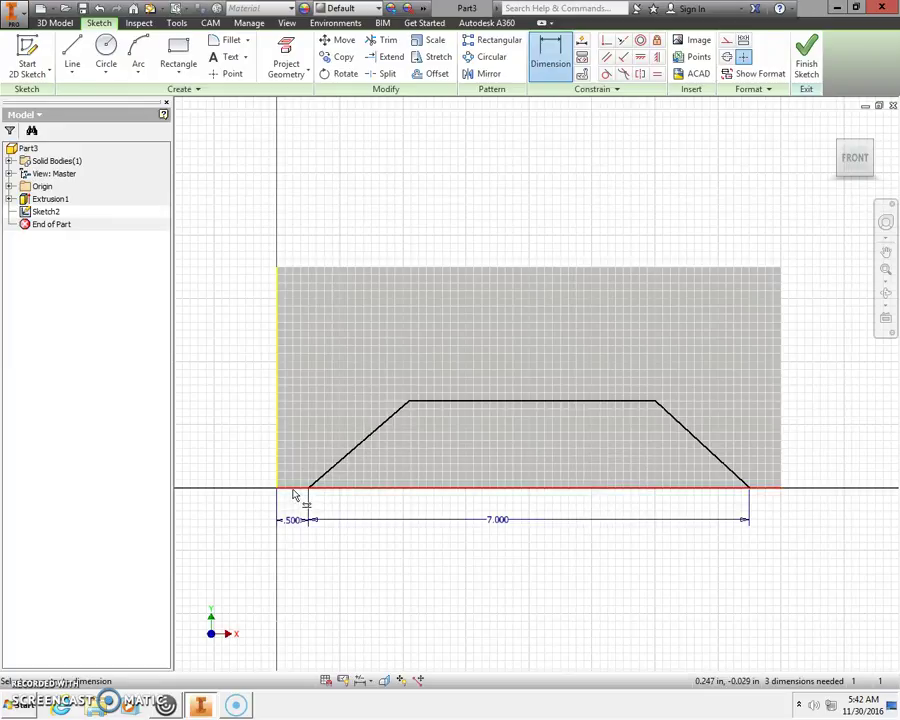
left_click(409, 404)
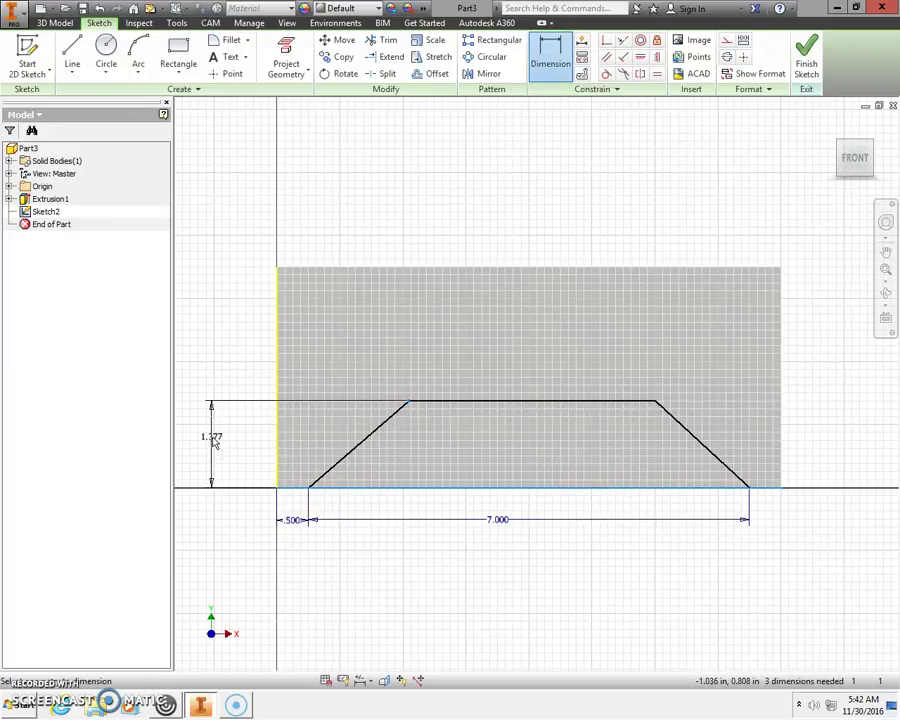
left_click(214, 442)
type("1.63")
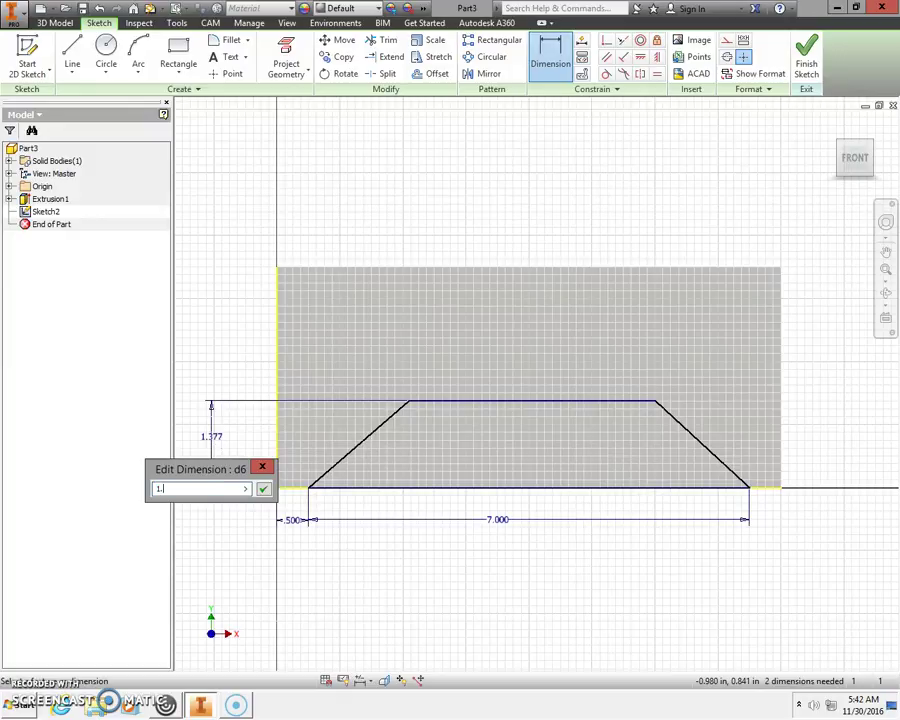
left_click(263, 488)
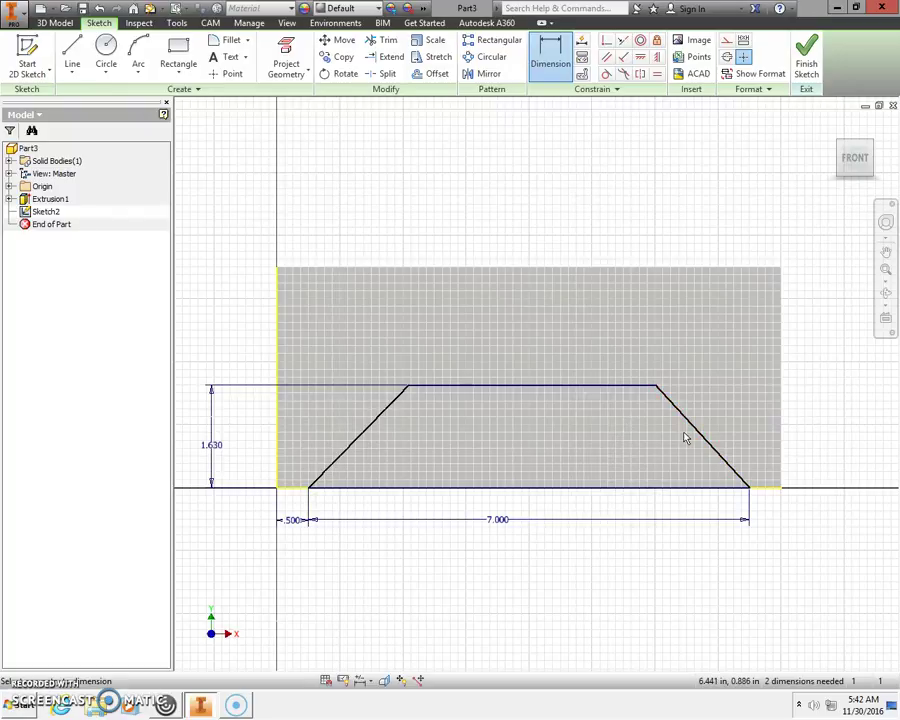
- Dimension the horizontal distance from the block's left edge to the trapezoid's upper-left corner as 2.38 in
left_click(280, 326)
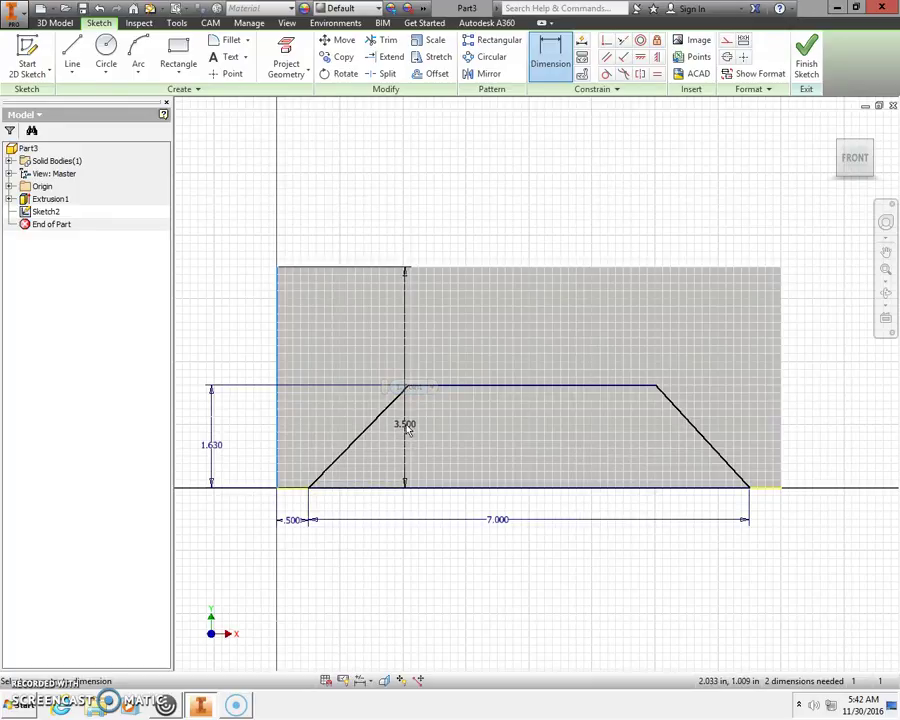
left_click(407, 387)
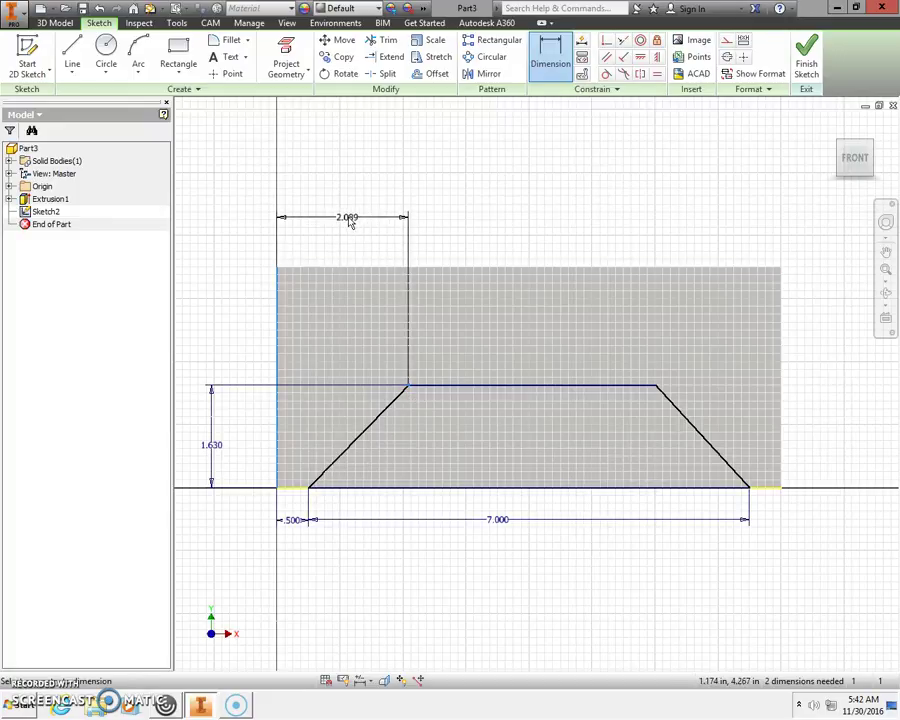
left_click(349, 229)
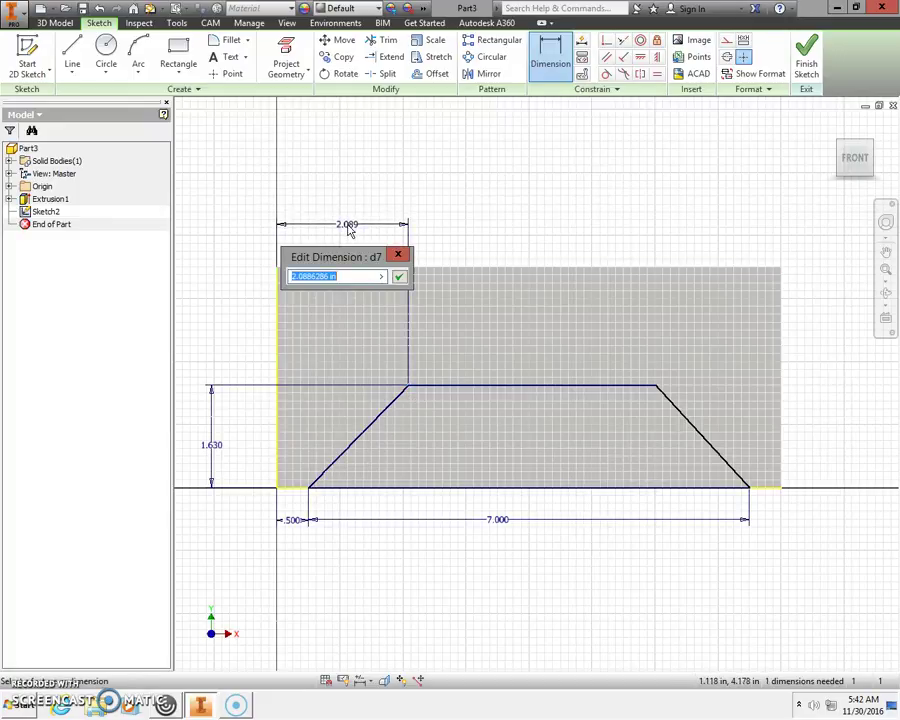
type("2.38")
left_click(399, 276)
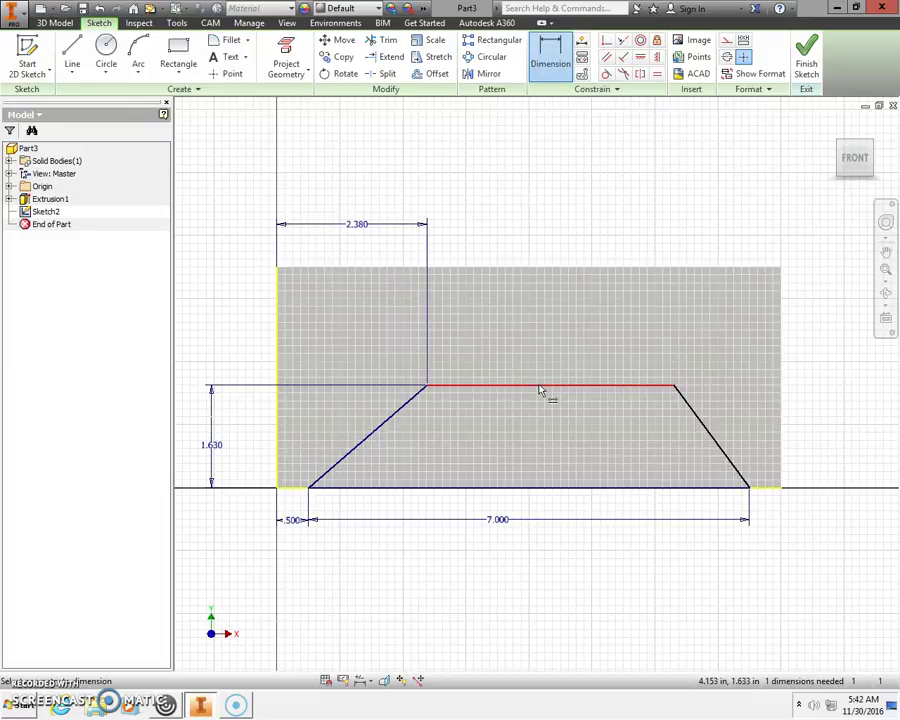
- Dimension the trapezoid's top line as 3.25 in and finish the sketch
left_click(540, 388)
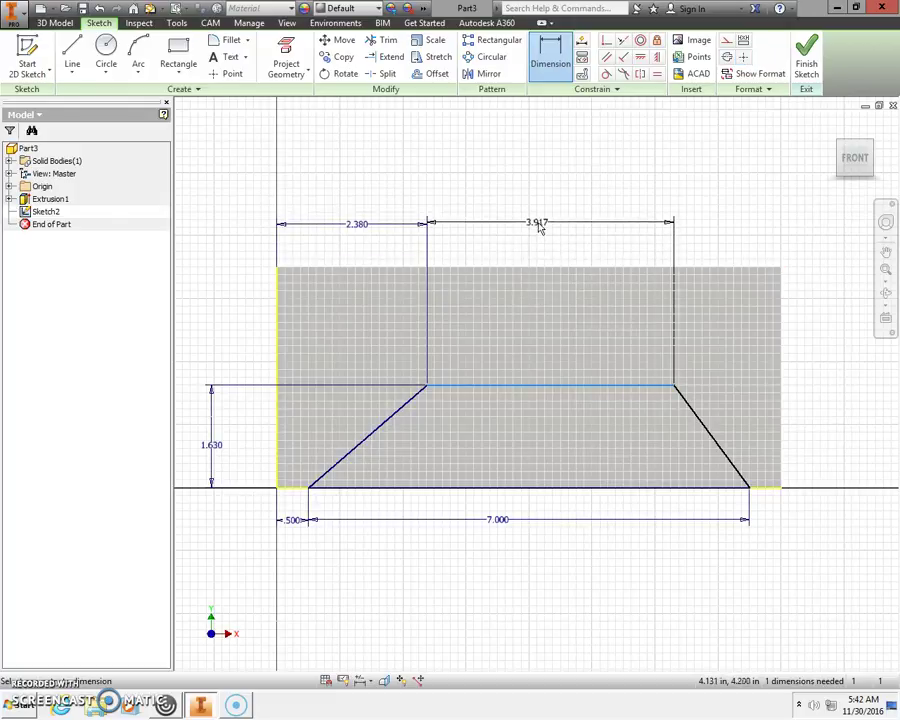
left_click(539, 232)
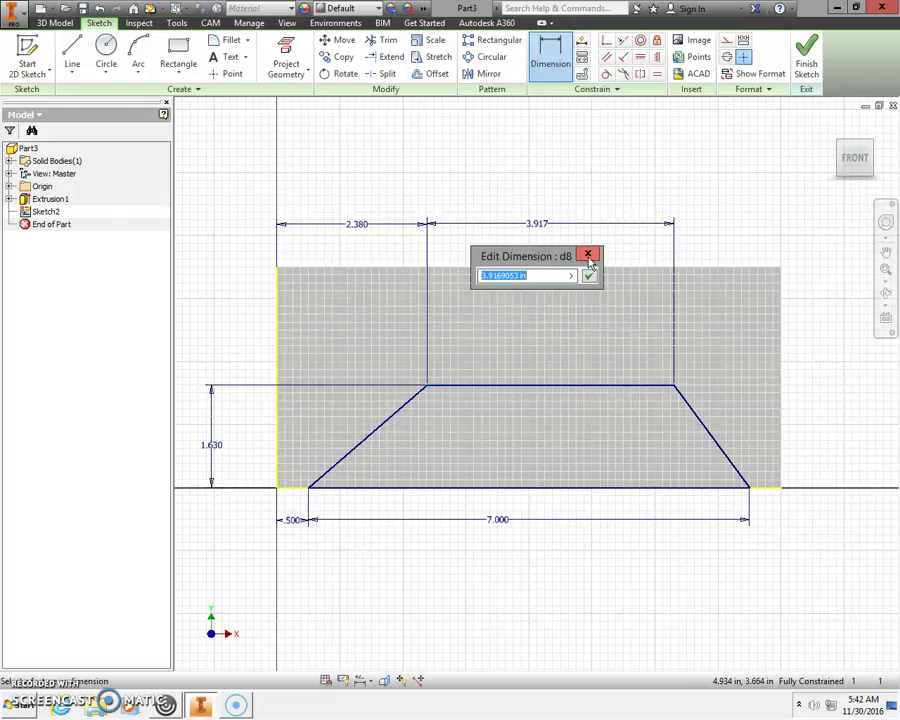
type("3.25")
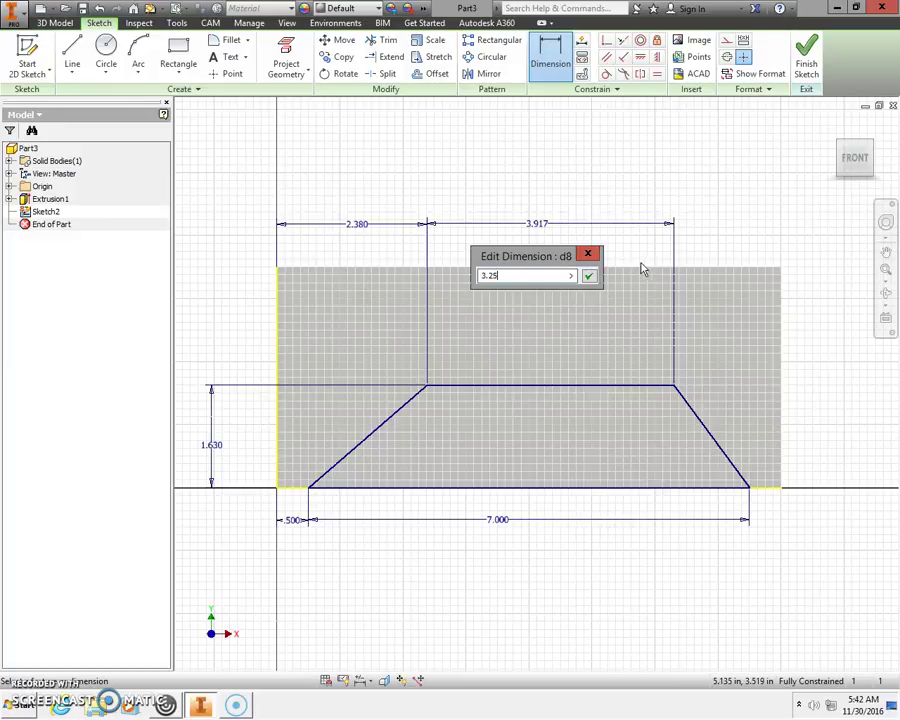
left_click(588, 275)
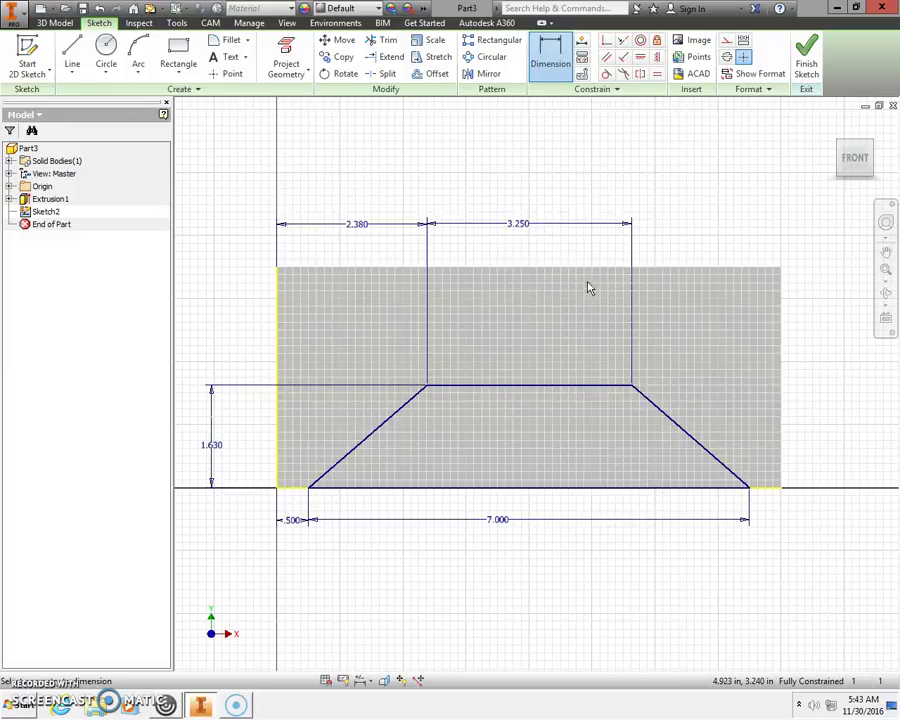
left_click(808, 47)
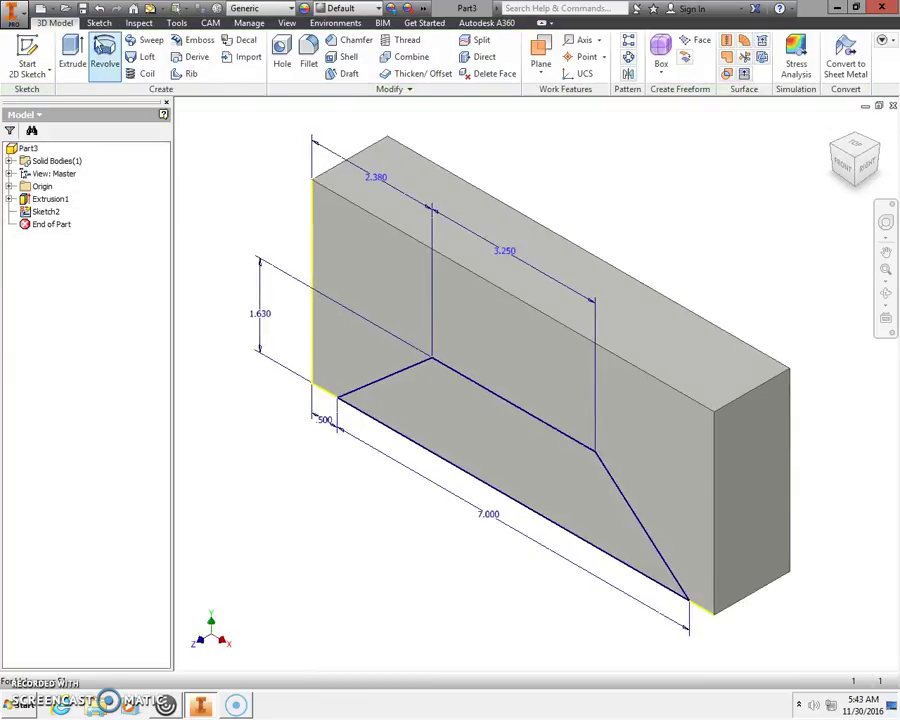
- Extrude the trapezoid profile as a cut 1 in deep into the block
left_click(72, 50)
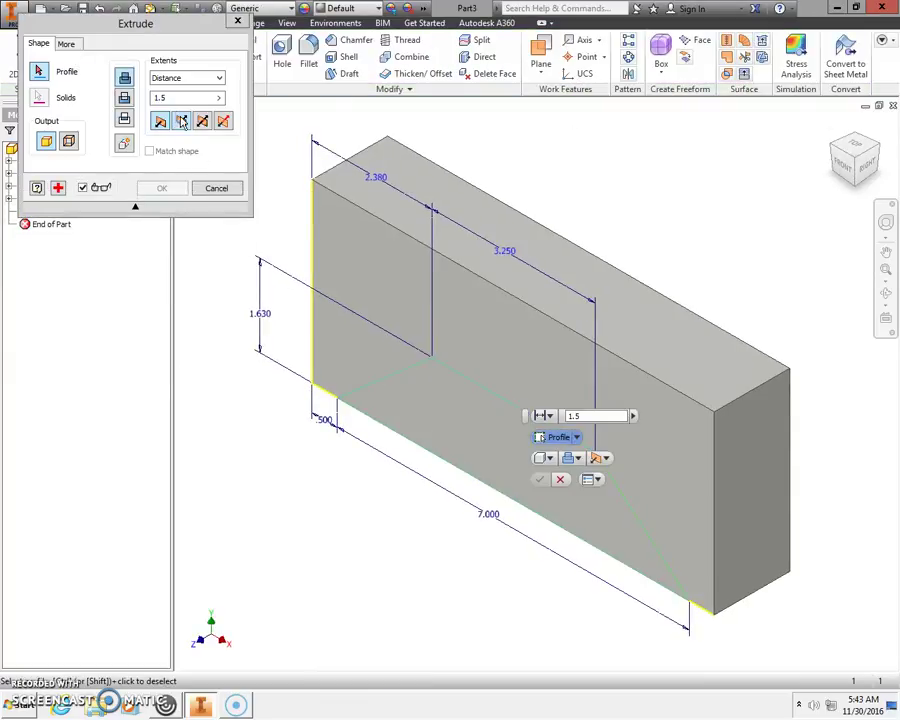
left_click(440, 430)
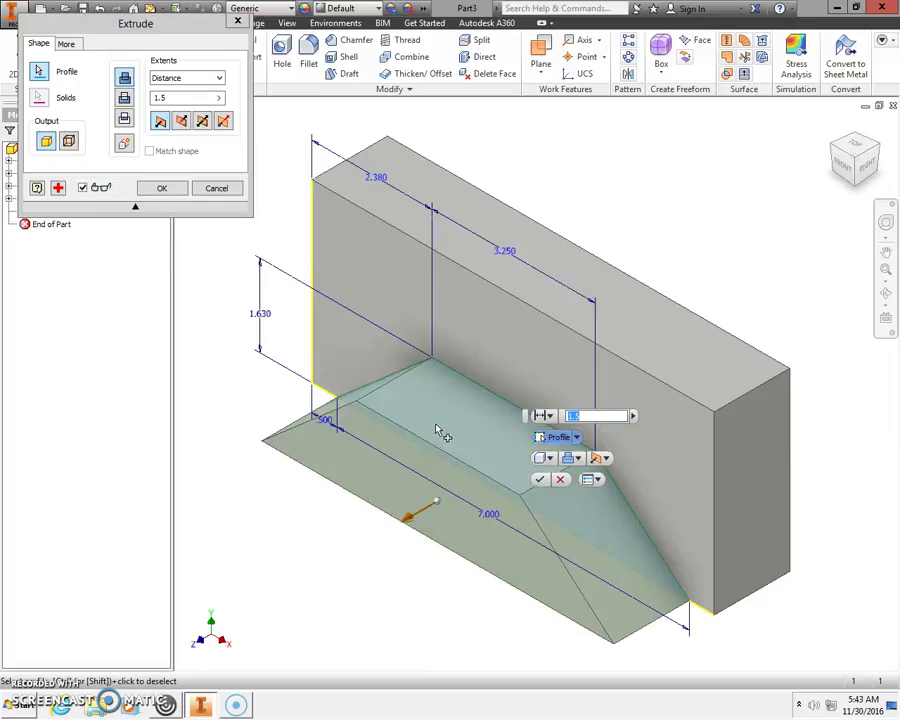
left_click(125, 100)
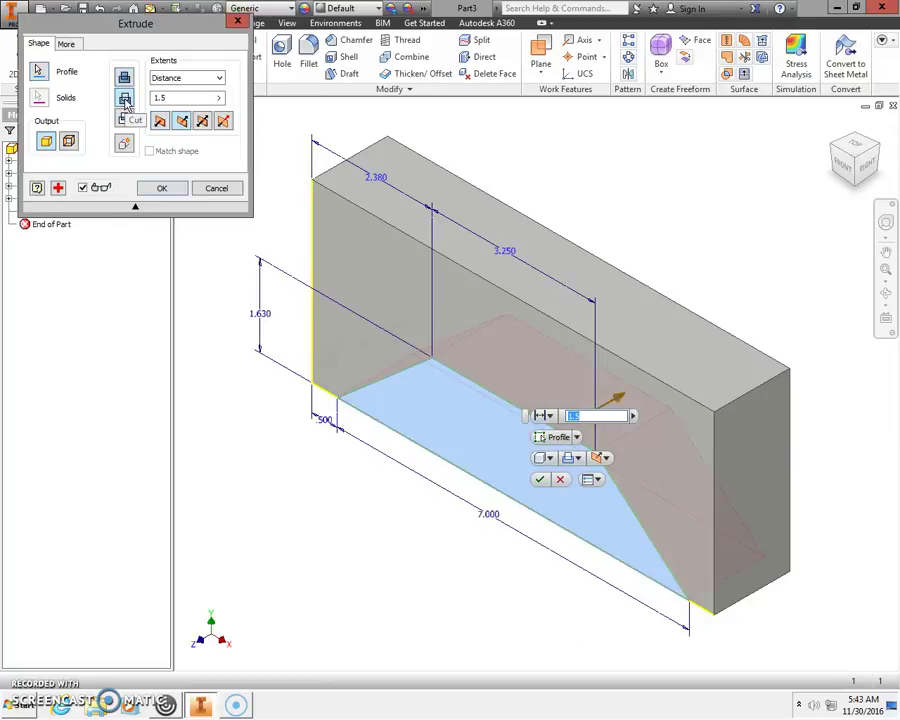
left_click(184, 97)
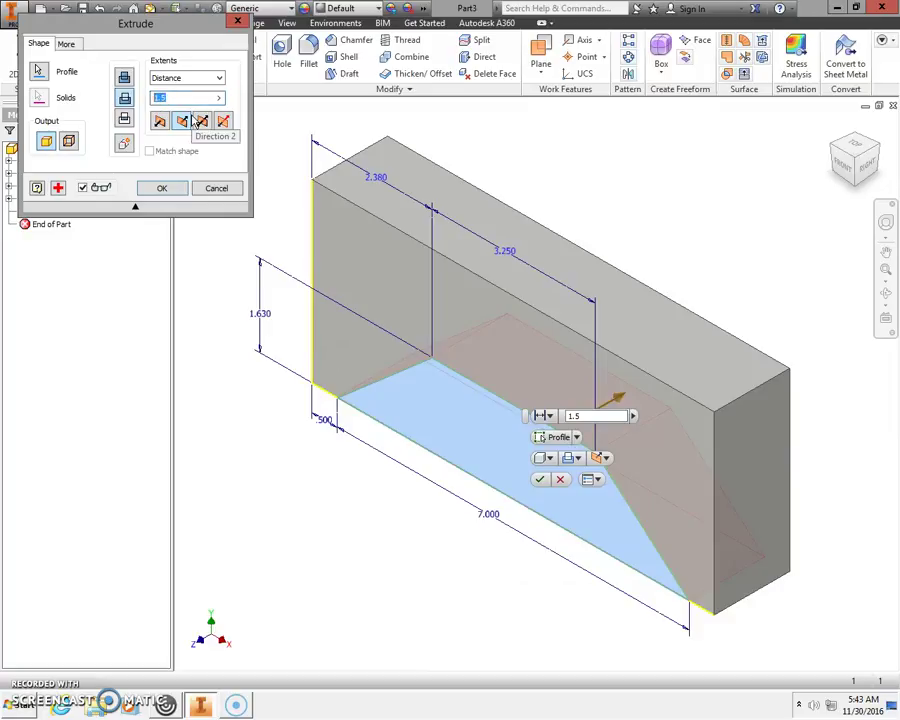
type("1")
left_click(162, 188)
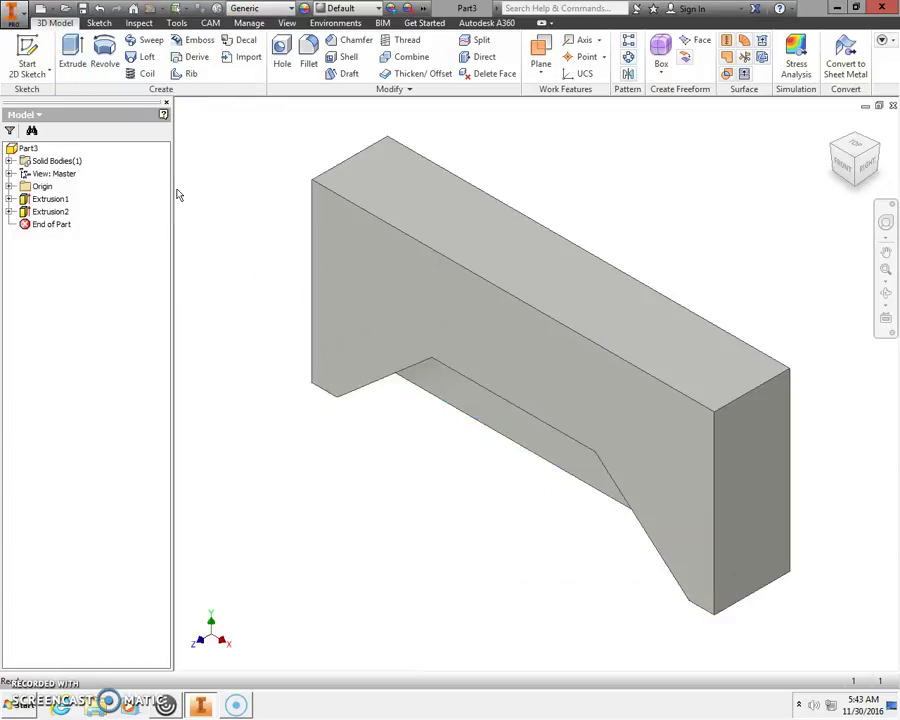
- Start a new 2D sketch on the block's front face, viewed straight on
left_click(28, 64)
left_click(562, 366)
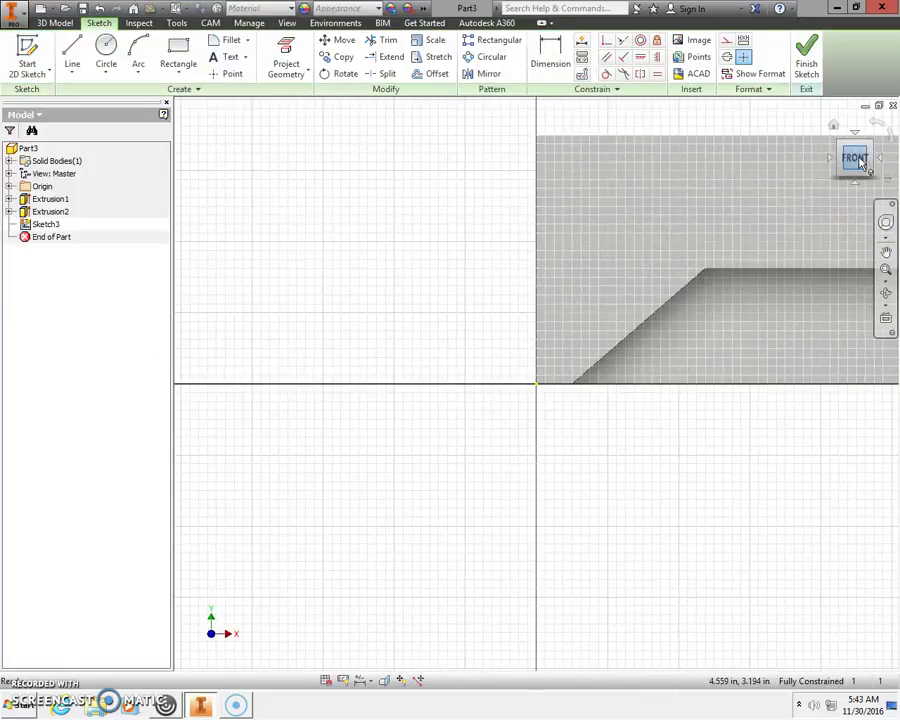
left_click(855, 160)
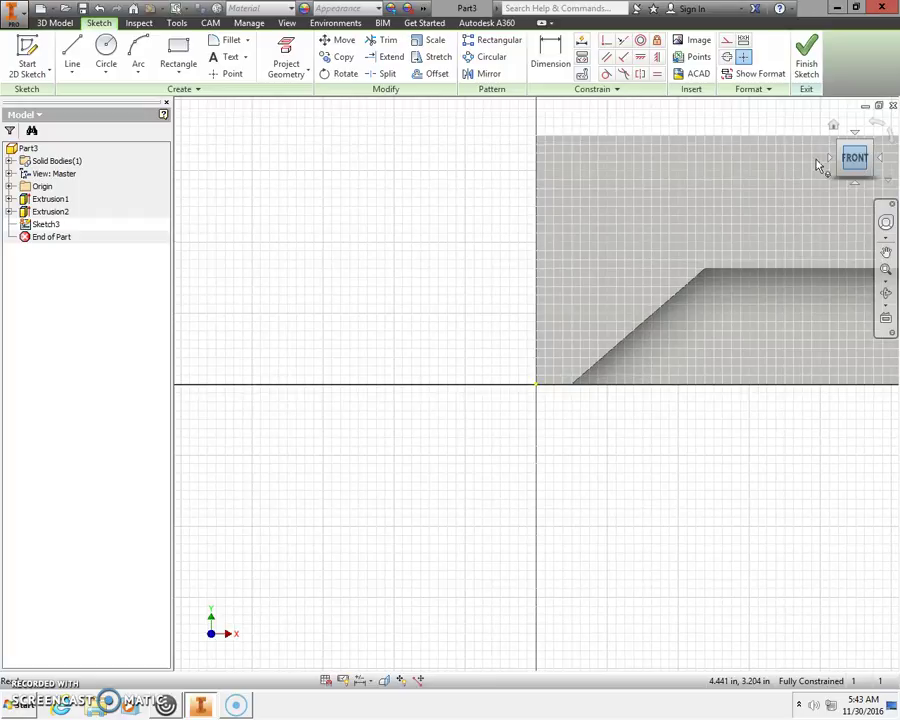
- Sketch a 1.25 x 0.63 in rectangle extending up and right from the trapezoidal cut's upper-left corner
left_click(175, 55)
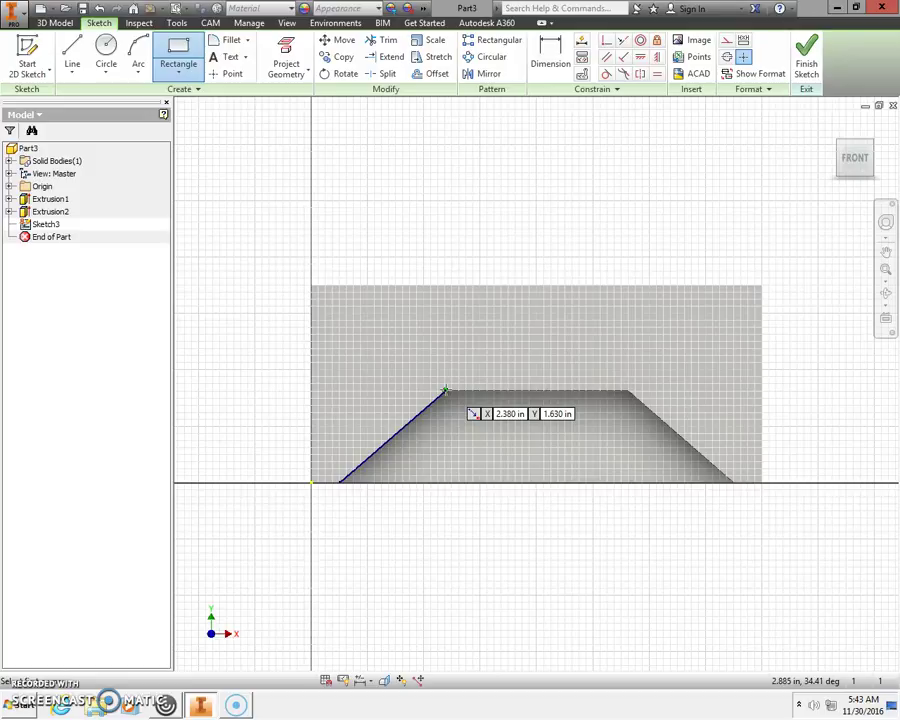
left_click(445, 391)
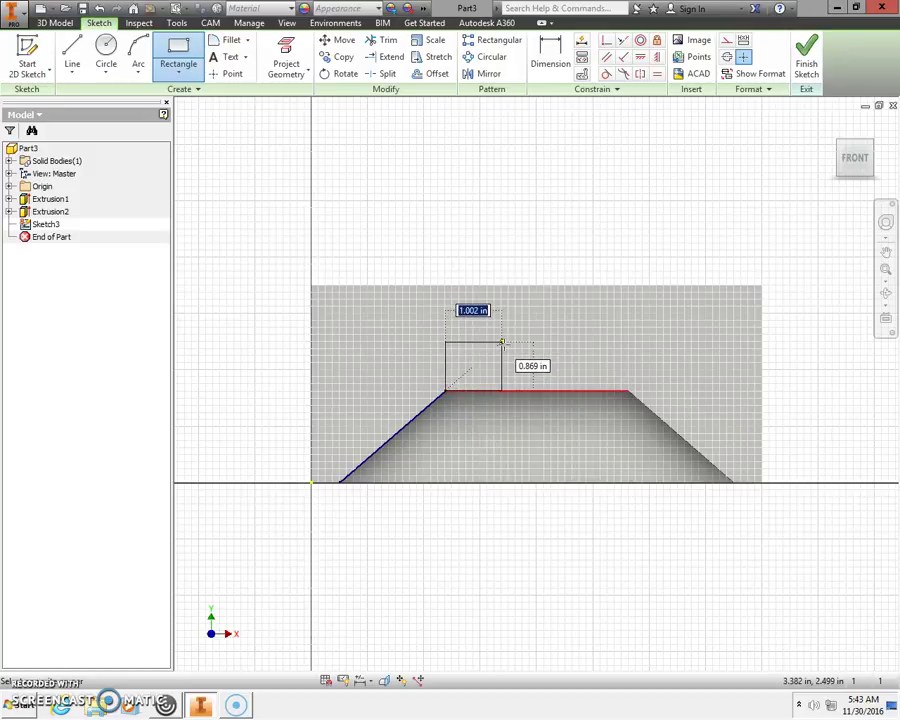
type("1.")
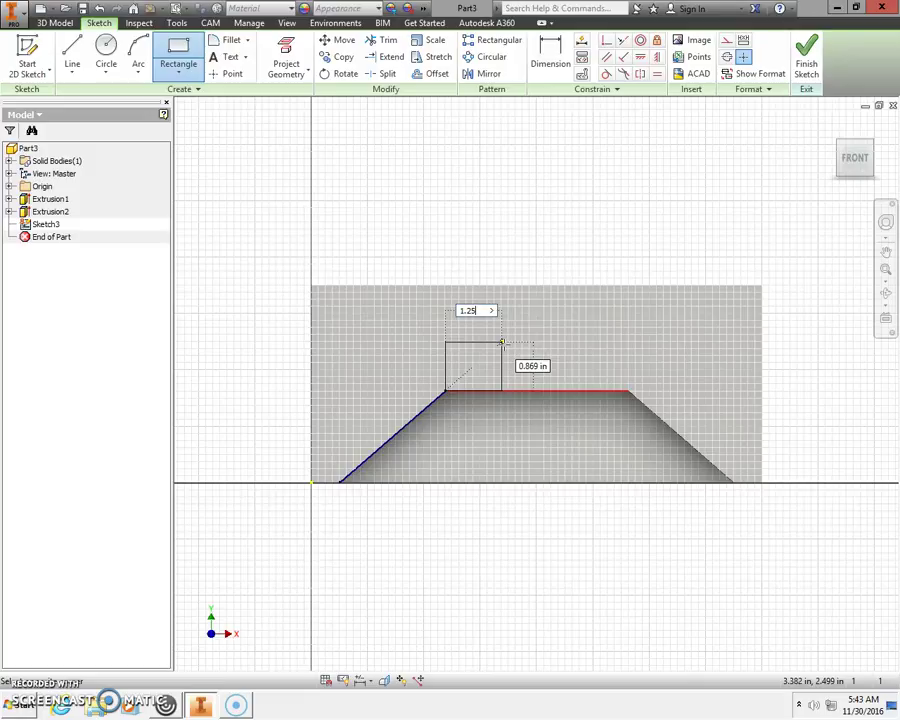
type("25")
key("Tab")
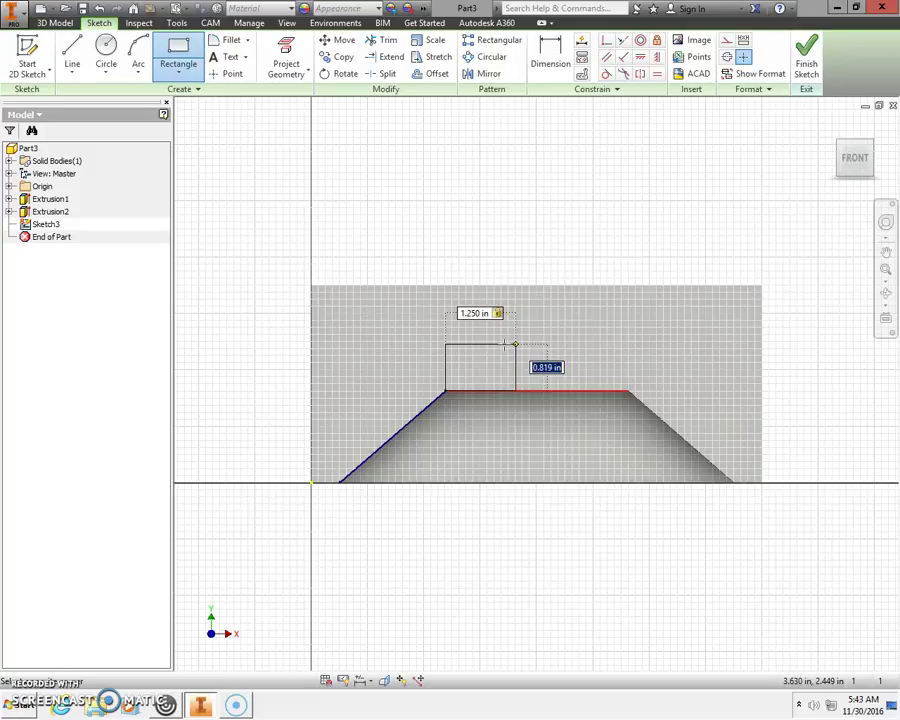
type(".")
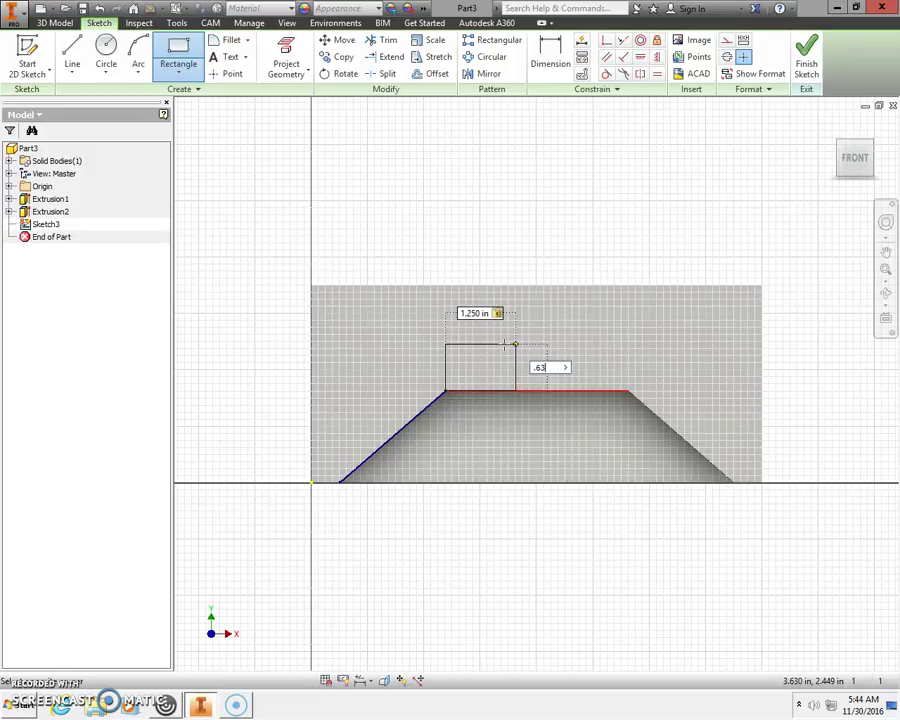
type("63")
key("Return")
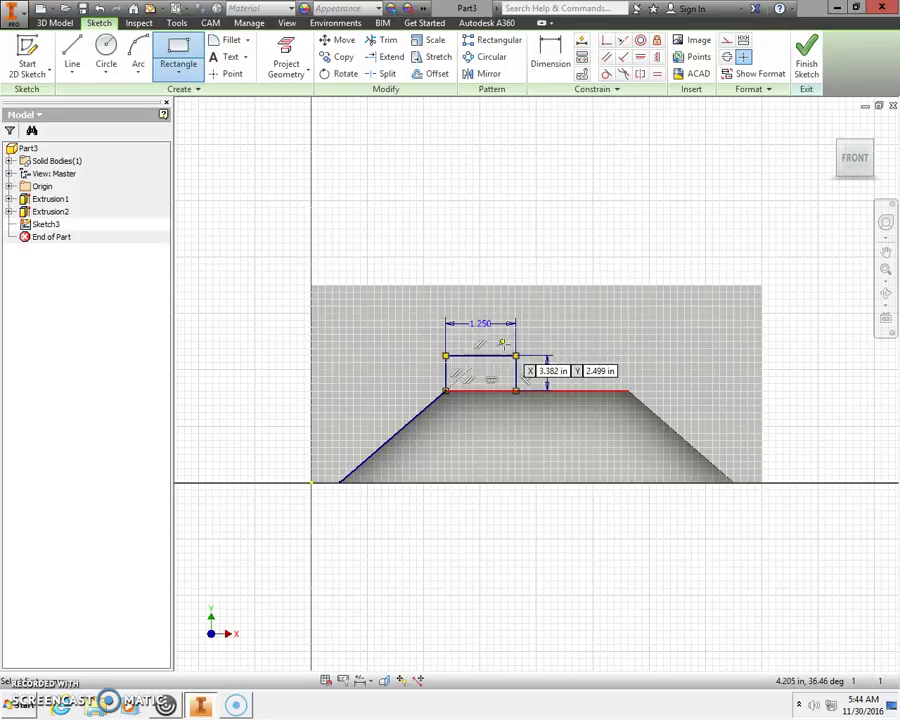
- Sketch a second 1.25 x 0.63 in rectangle up and left from the cut's upper-right corner, and finish the sketch
left_click(627, 390)
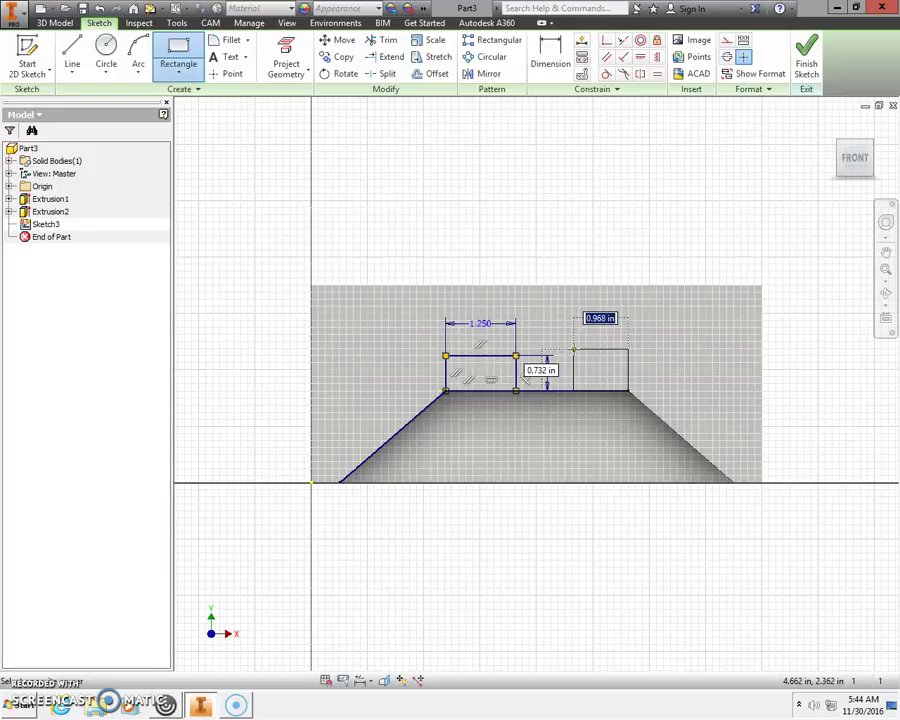
type("1.25")
key("Tab")
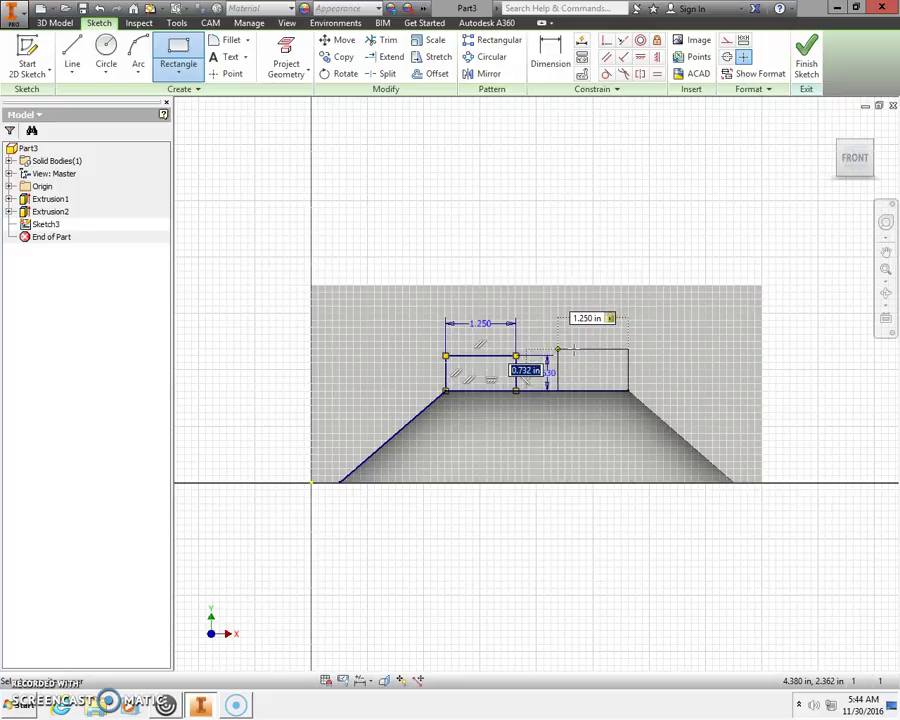
type(".63")
key("Return")
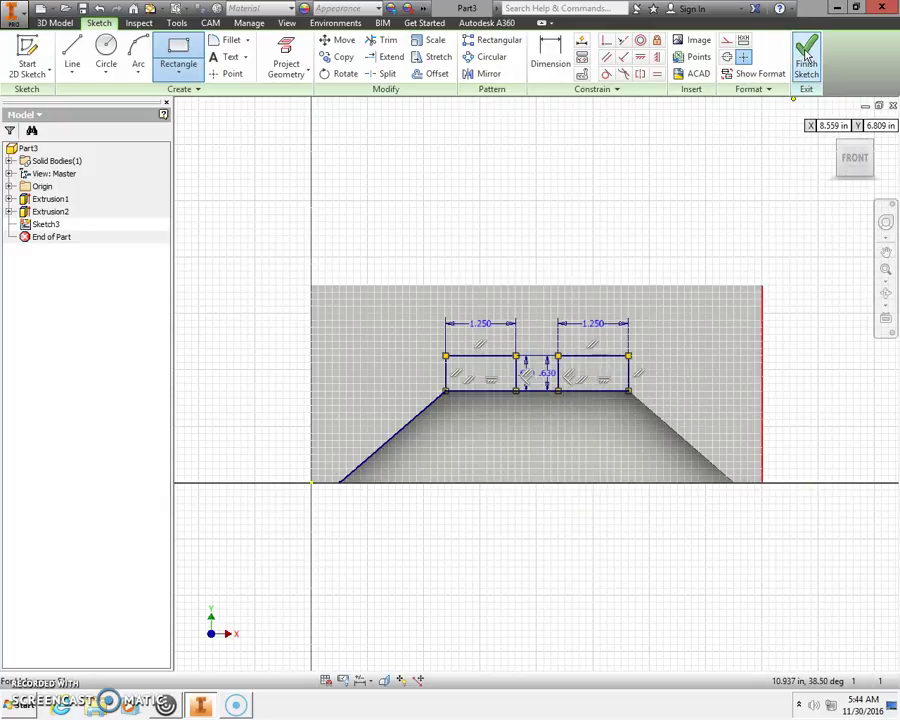
left_click(806, 50)
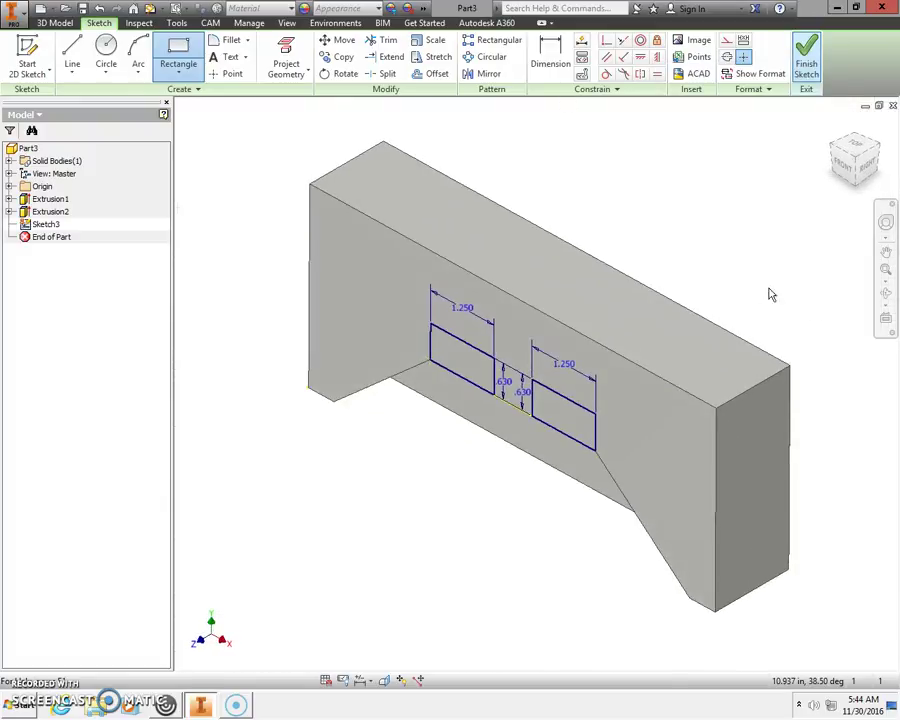
- Extrude both 1.25 x 0.63 in rectangles as a cut 0.75 in deep into the block
left_click(72, 52)
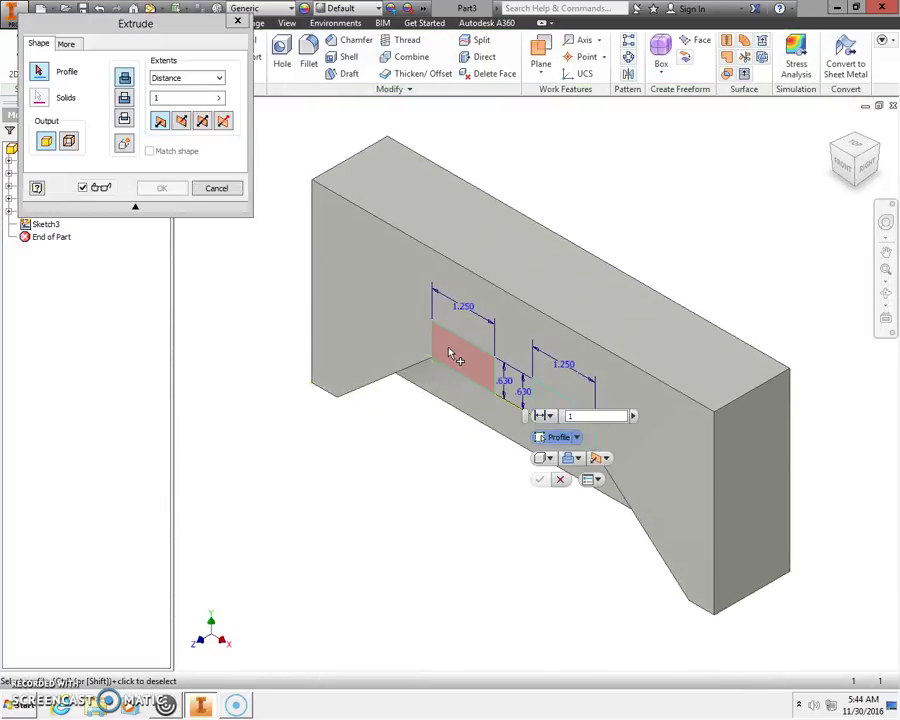
left_click(450, 357)
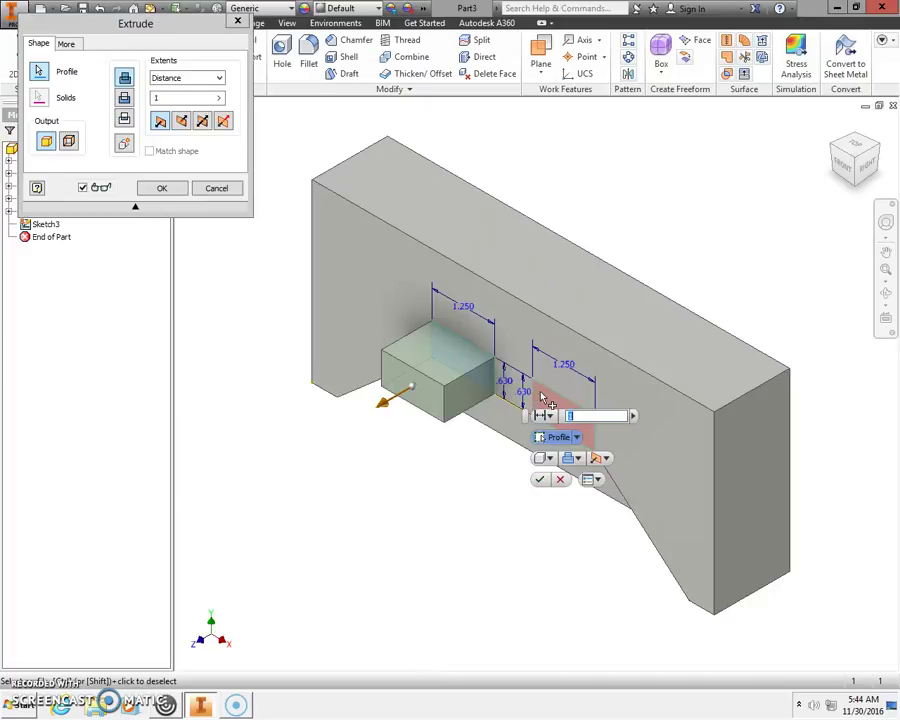
left_click(550, 398)
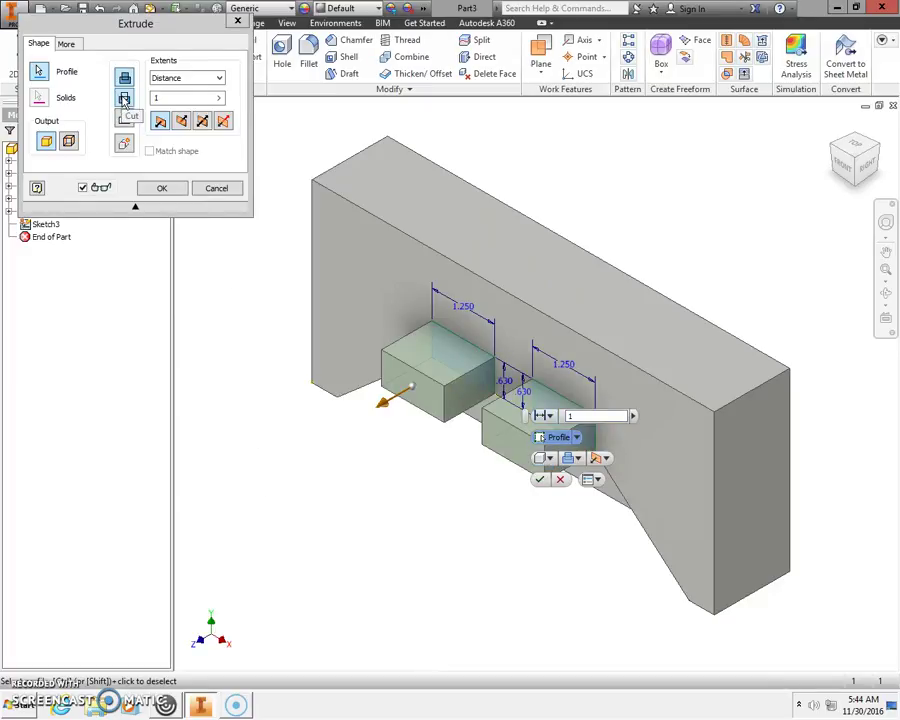
left_click(124, 99)
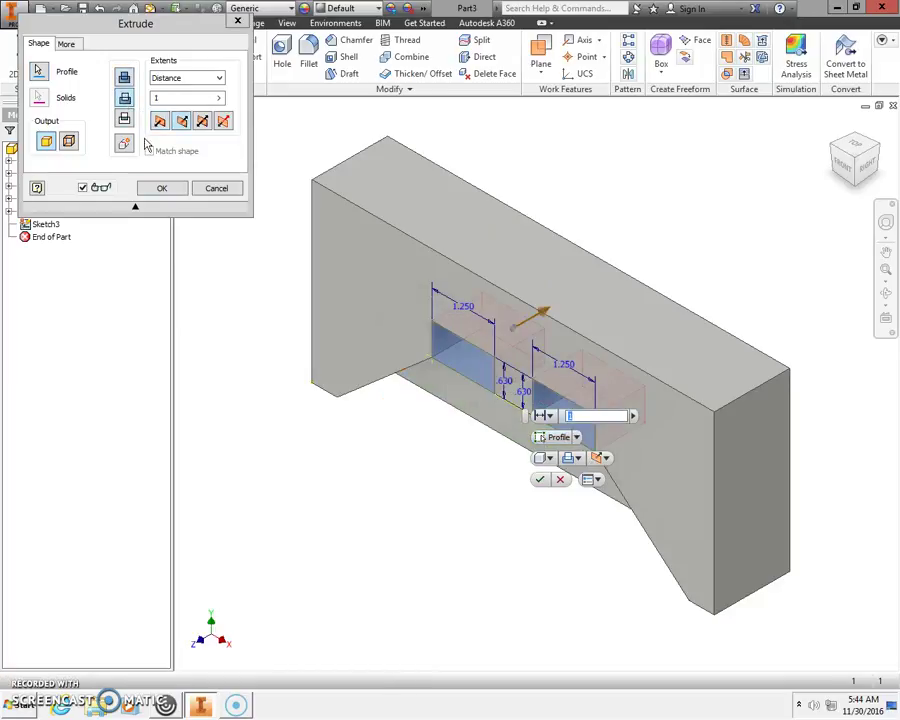
left_click(157, 99)
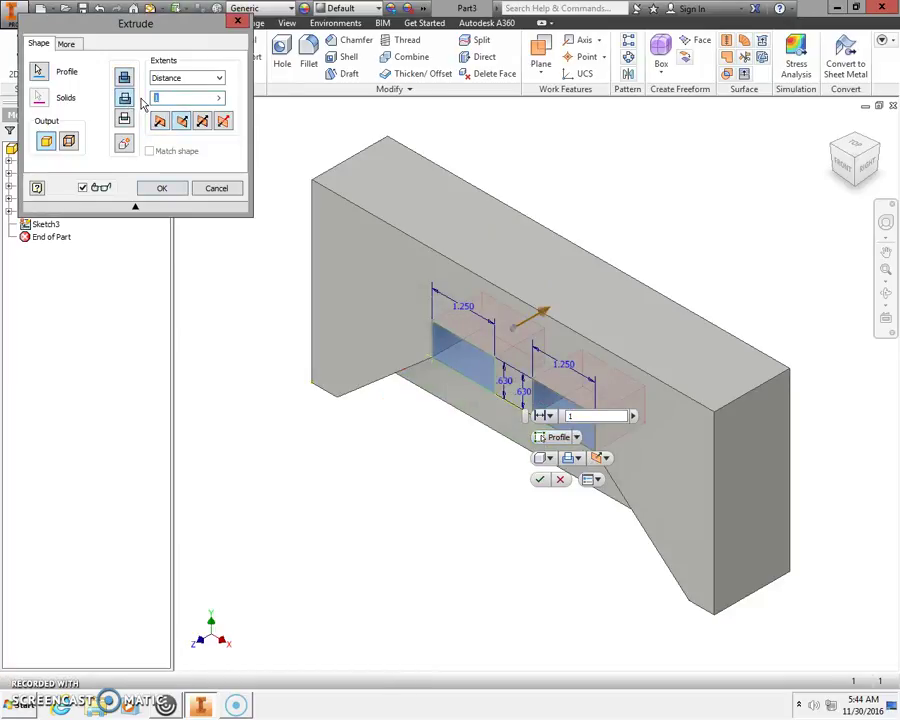
type(".75")
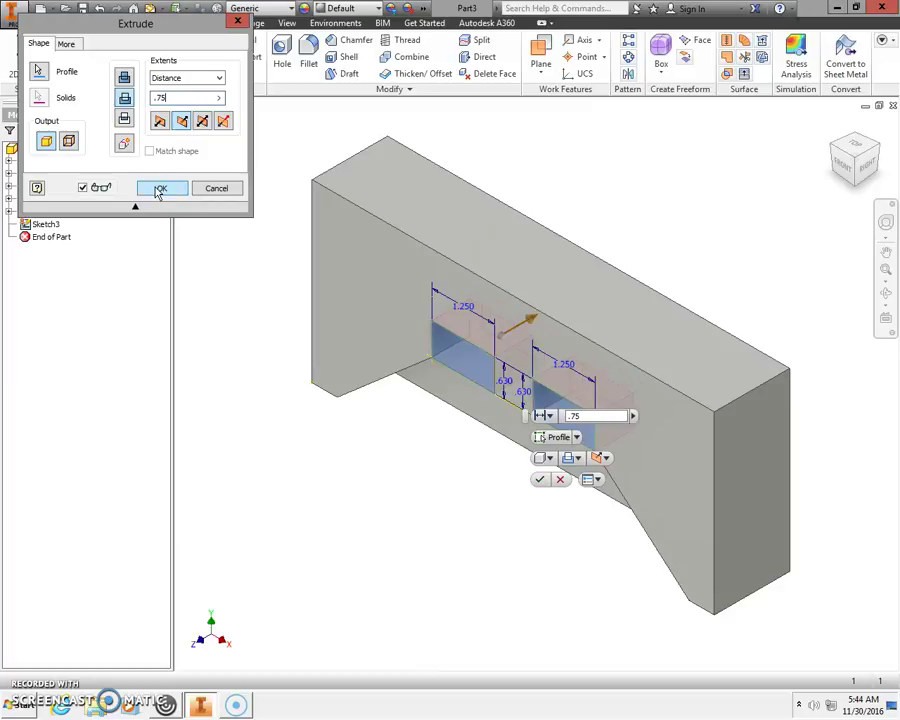
left_click(159, 189)
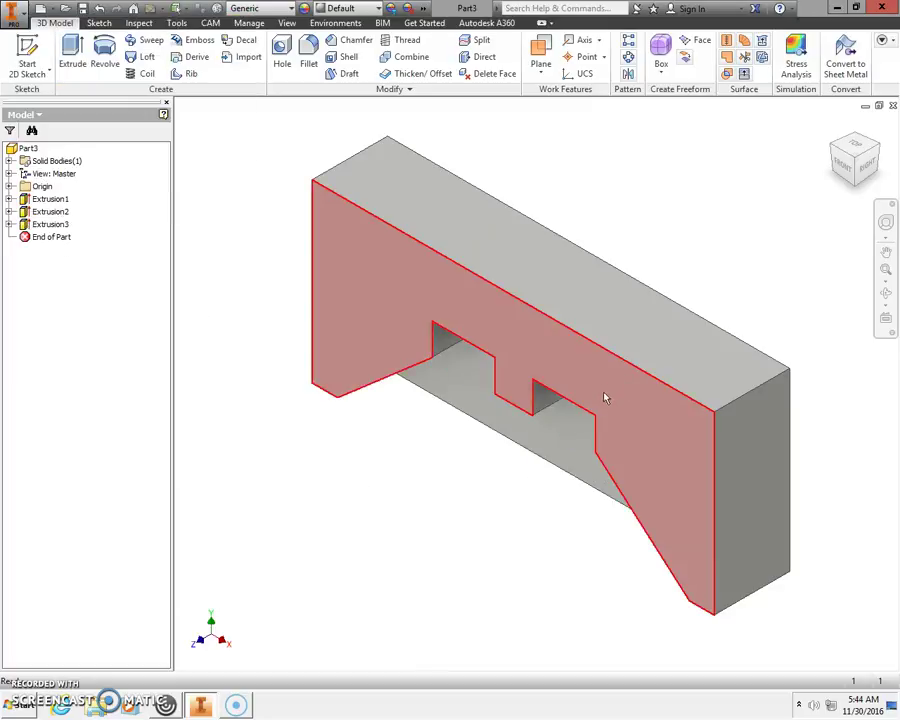
- Save the part as an Inventor part file named with the owner's surname followed by "IPad Amplifier Air Base"
left_click(885, 292)
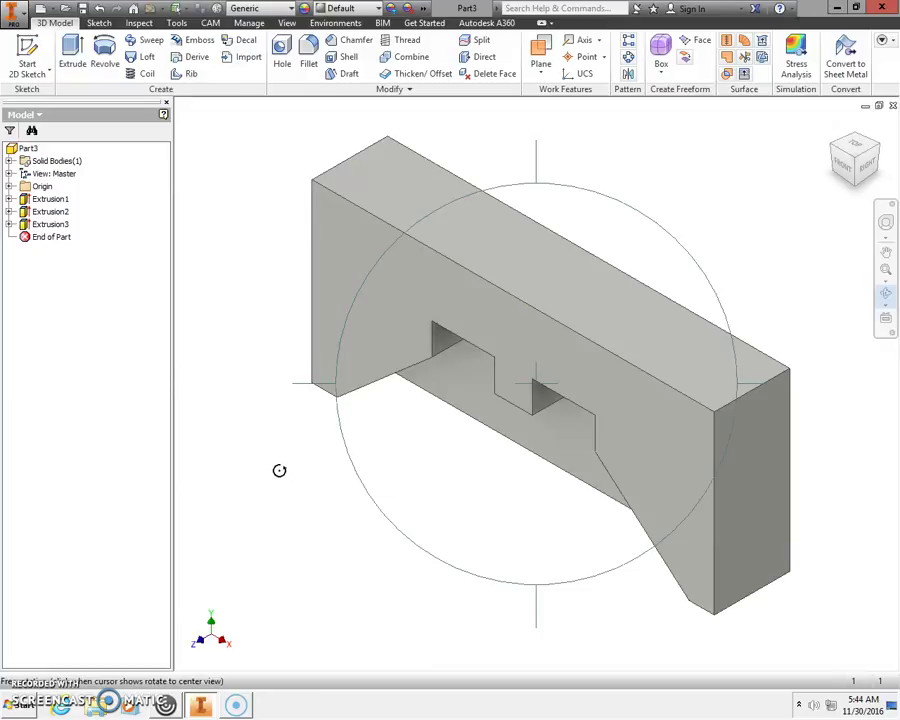
left_click_drag(402, 460, 384, 377)
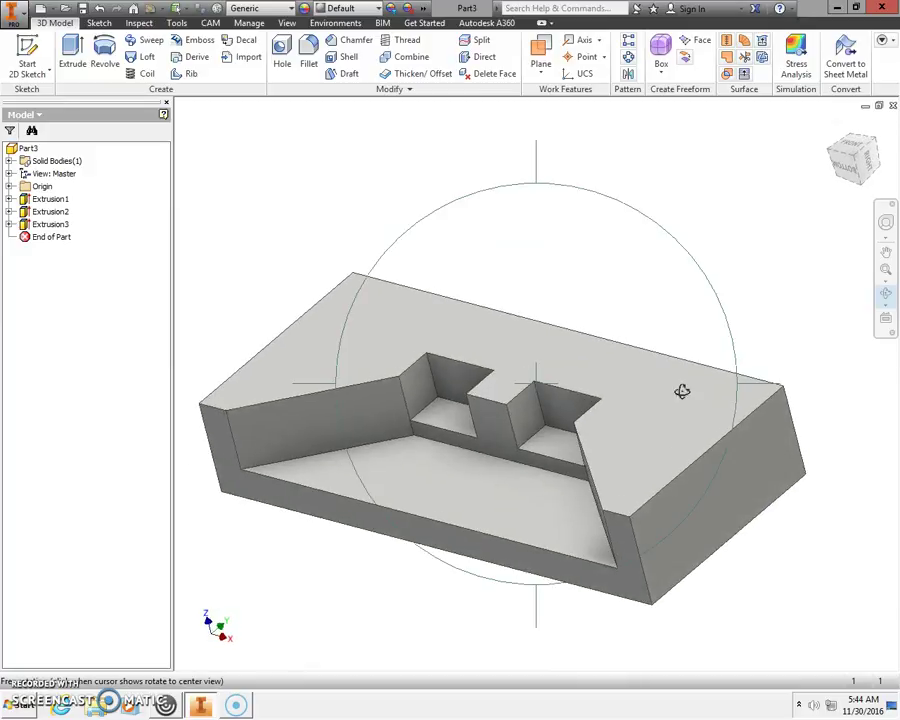
key("Escape")
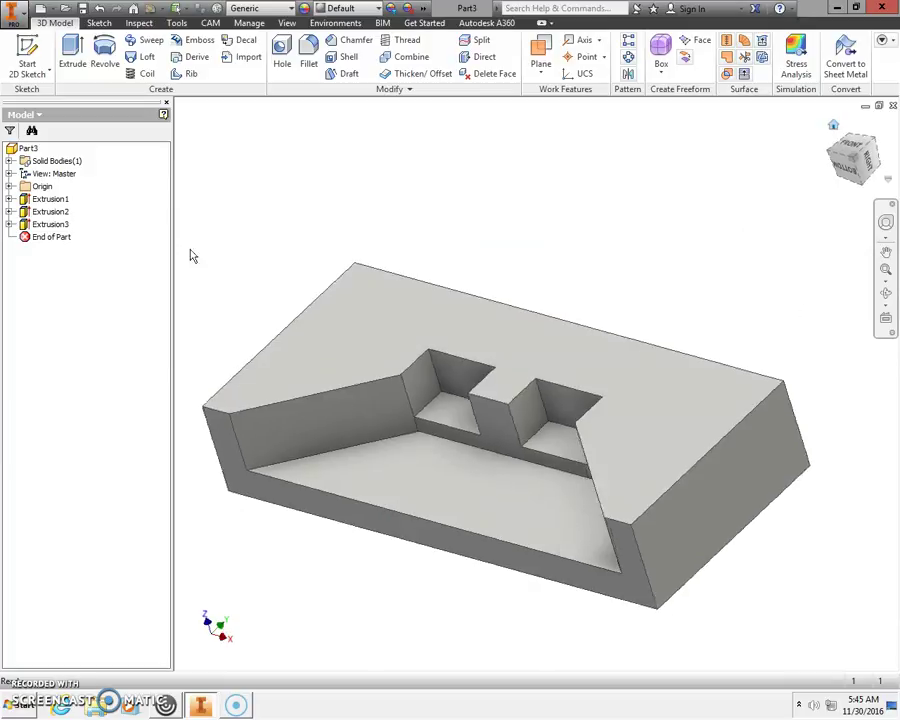
key("F6")
left_click(12, 14)
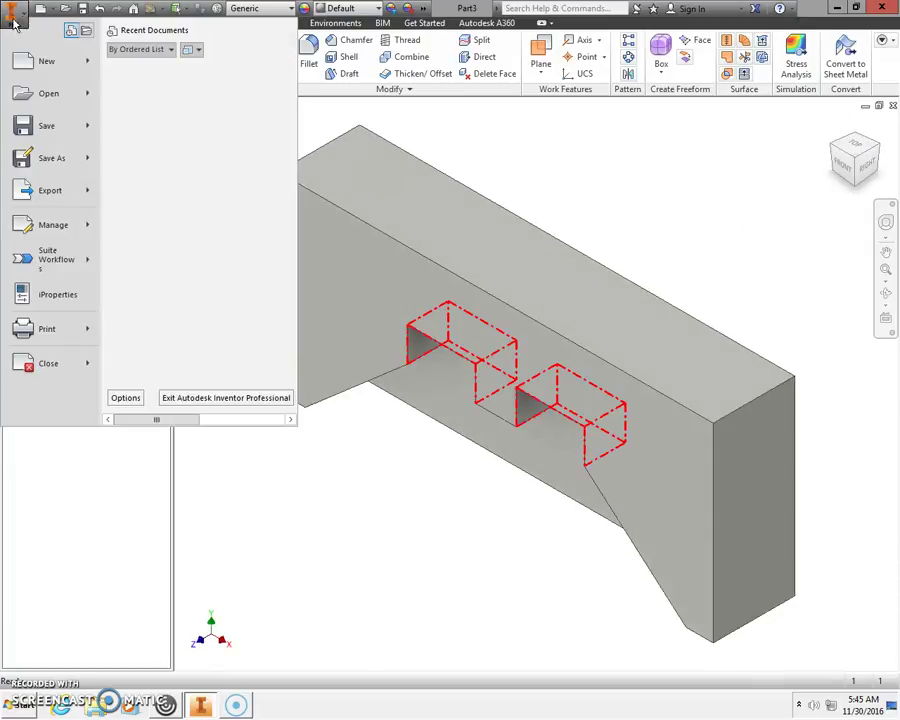
left_click(45, 160)
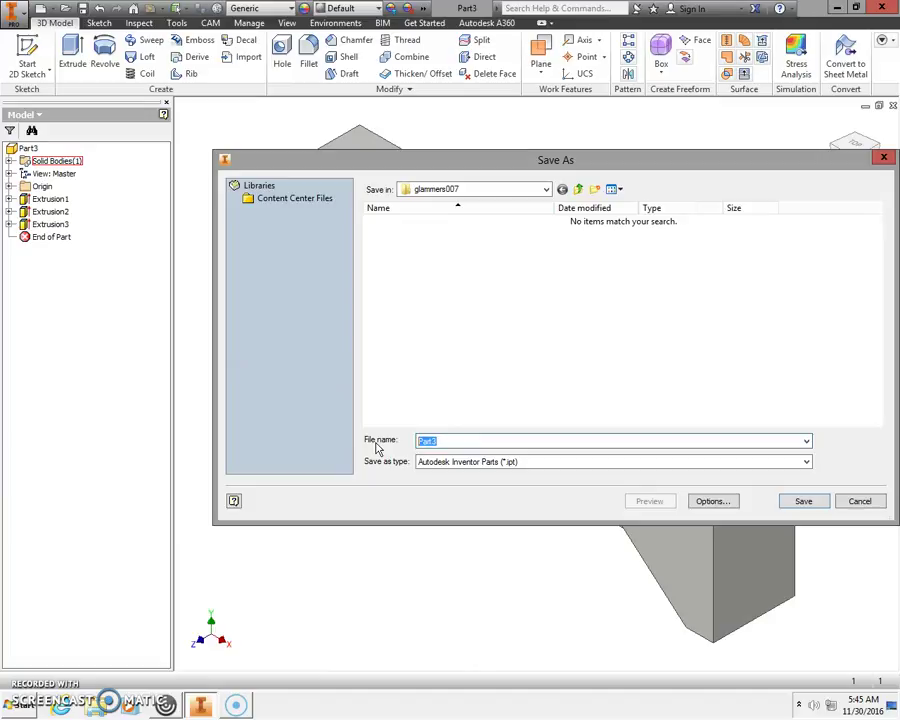
type("Lammers IPad Amplifier Air Base")
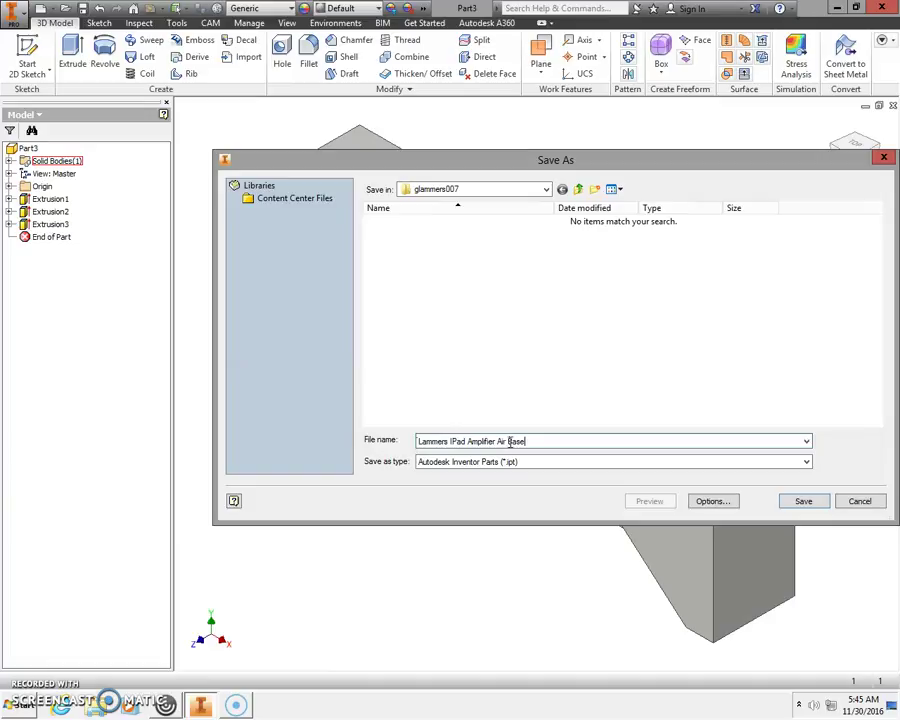
left_click(799, 501)
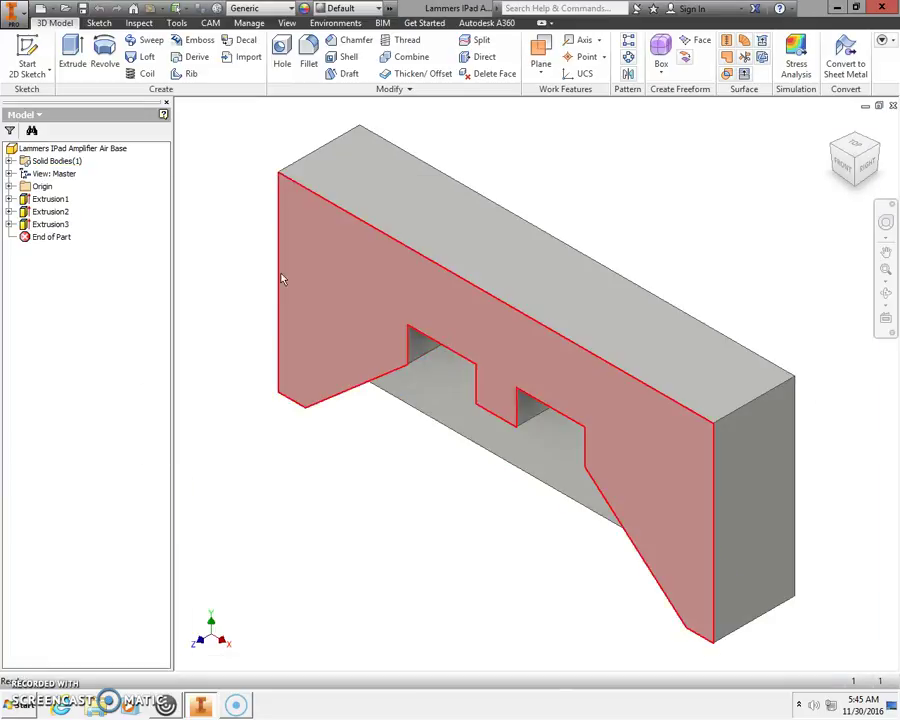
- Create a CAM milling setup with its work coordinate system origin at the model origin
left_click(210, 23)
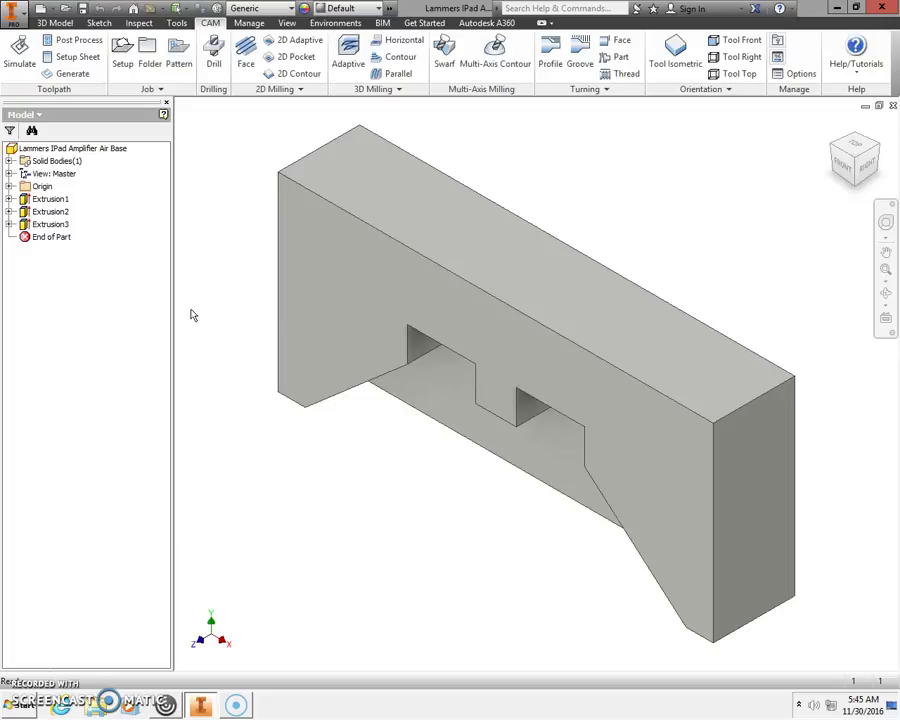
left_click(121, 58)
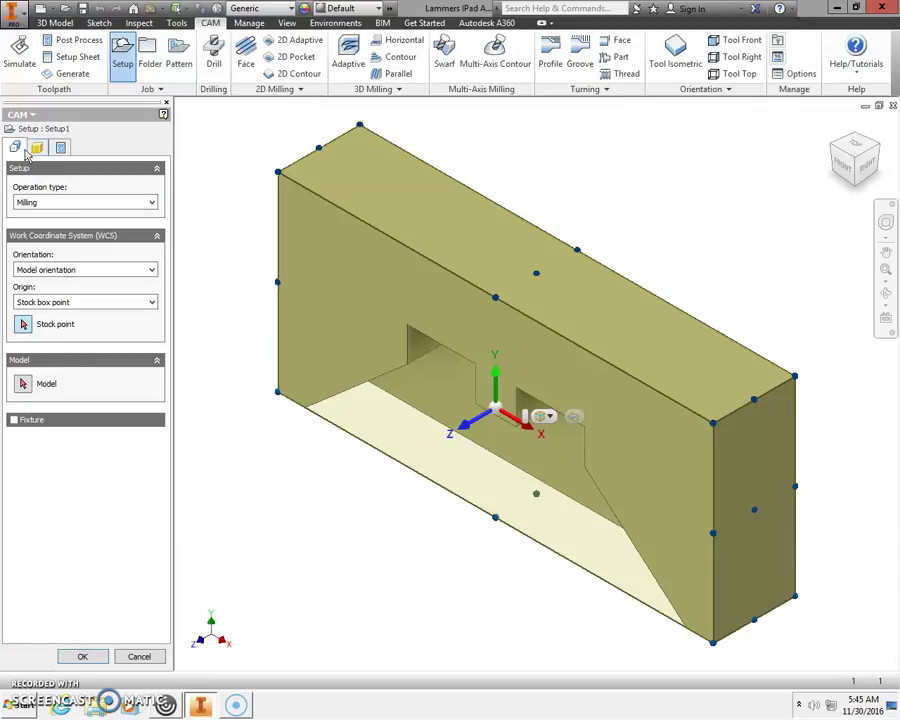
left_click(97, 304)
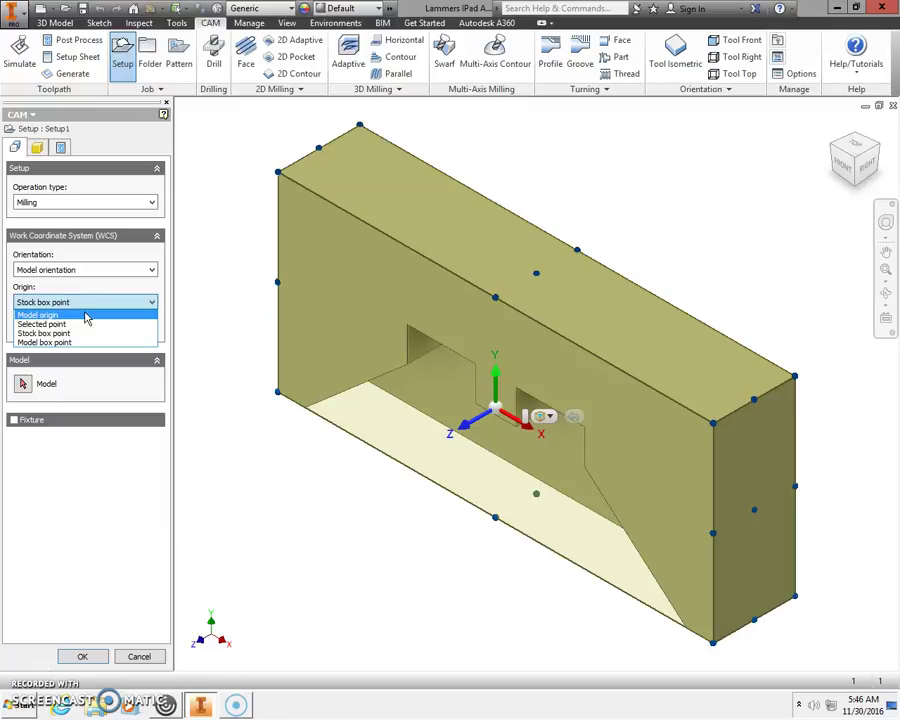
left_click(86, 313)
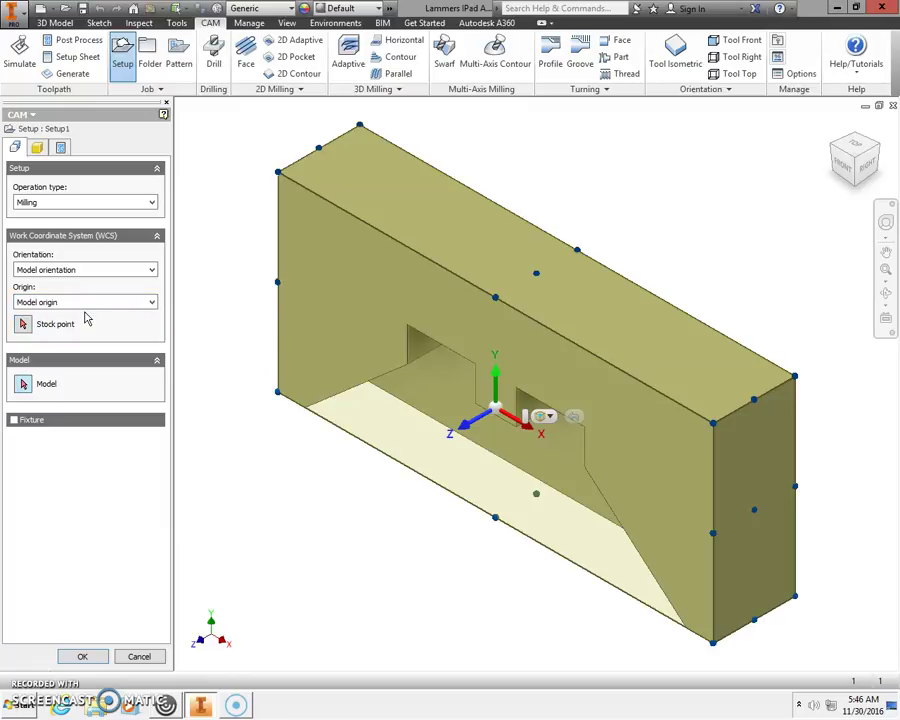
- Set the setup's program comment to the owner's surname followed by "IPad Air Amplifier Base" and accept the setup
left_click(38, 148)
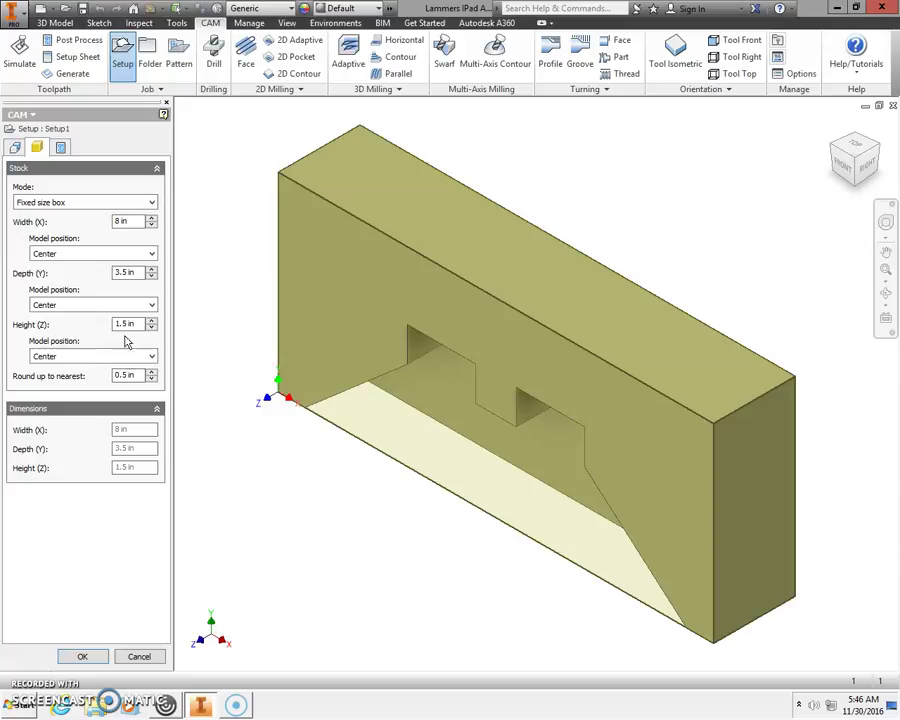
left_click(59, 150)
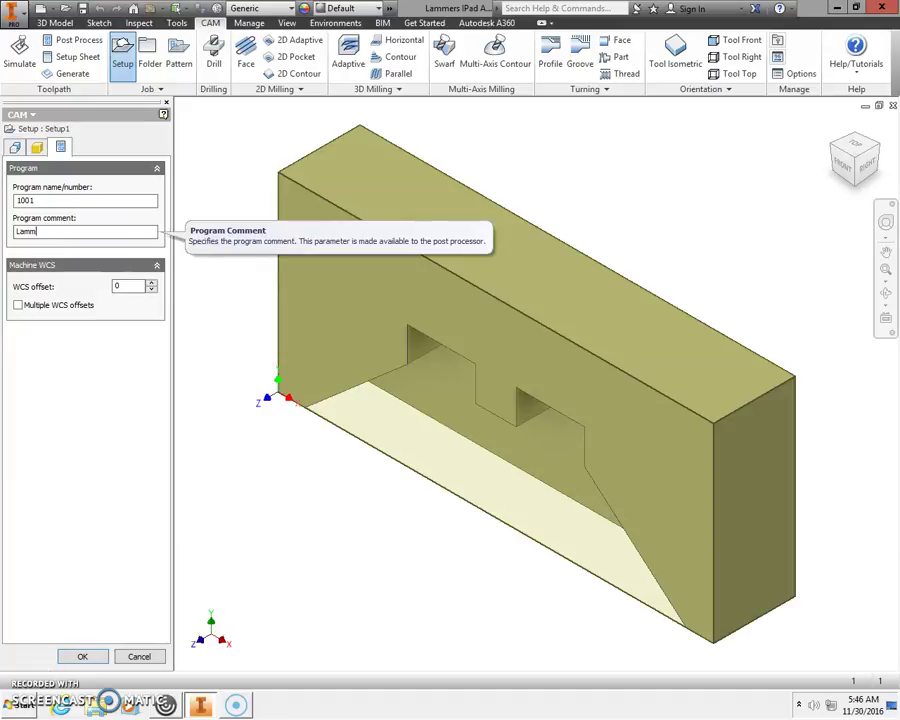
type("Lammers 1")
type("Pad Air Amplifier Base")
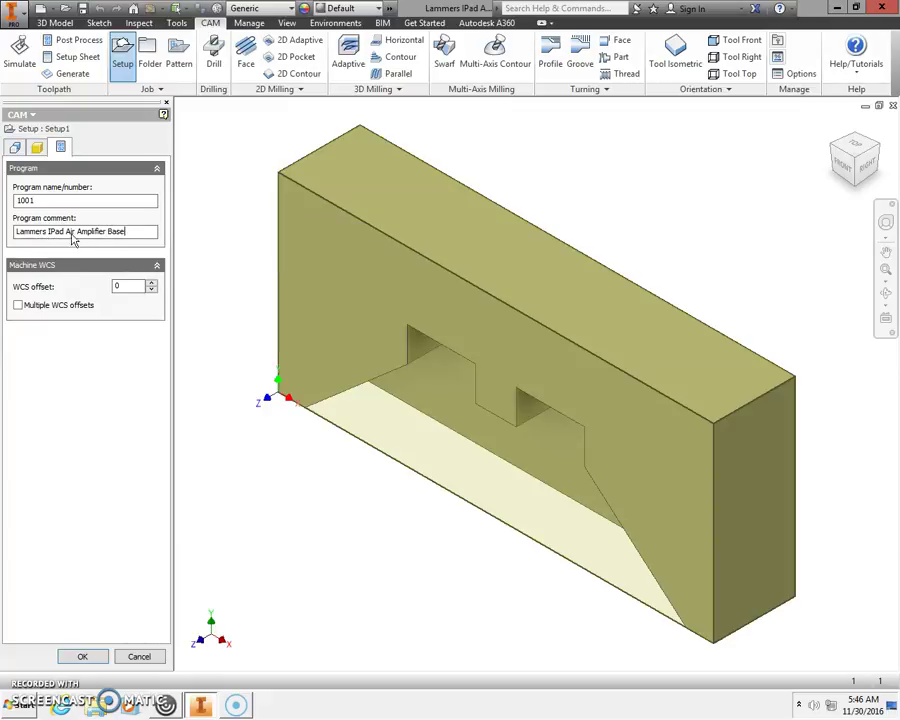
left_click(83, 656)
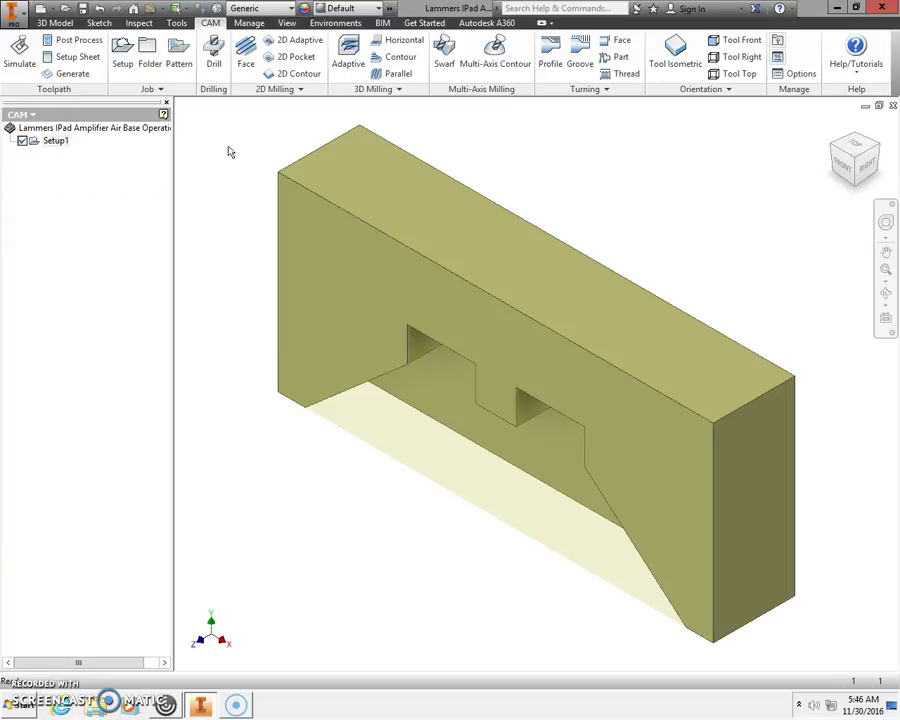
- Start a 2D Pocket operation and assign it a 1/4" flat mill from the inch sample tools library
left_click(294, 59)
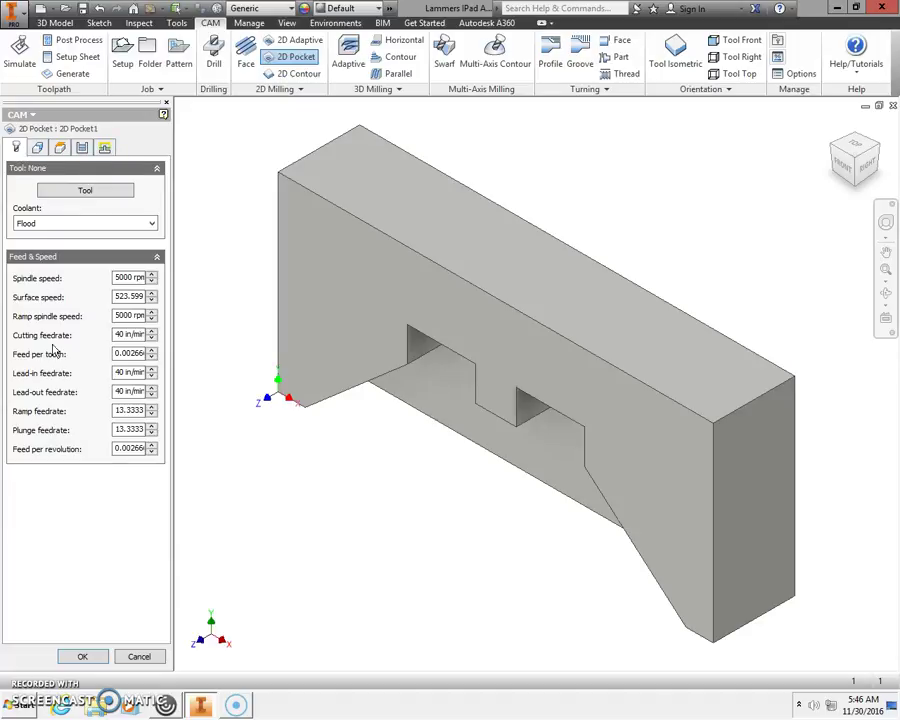
left_click(91, 192)
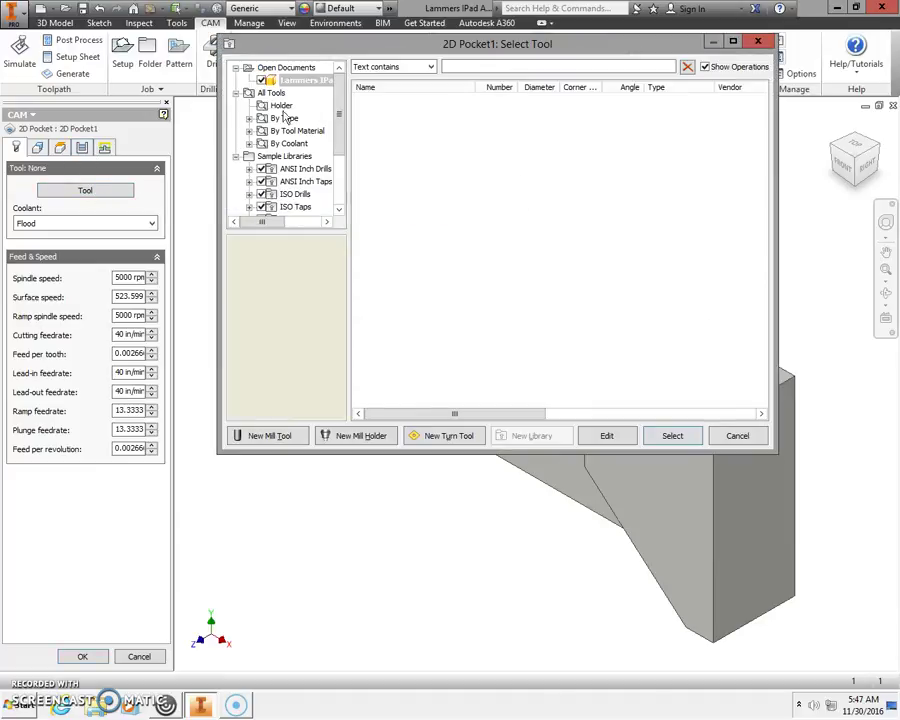
left_click_drag(340, 103, 340, 145)
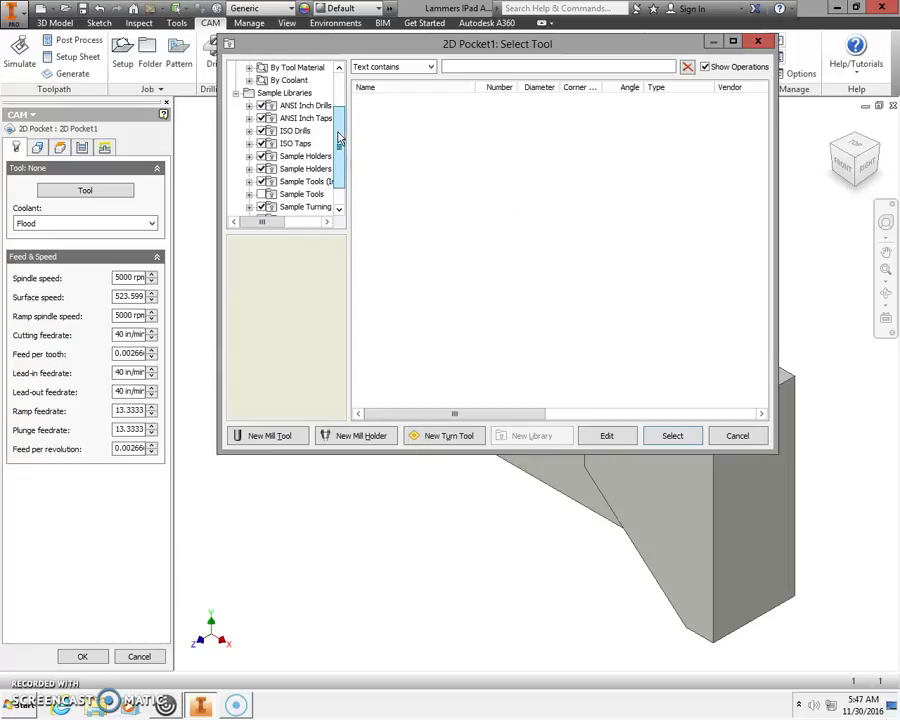
left_click(294, 186)
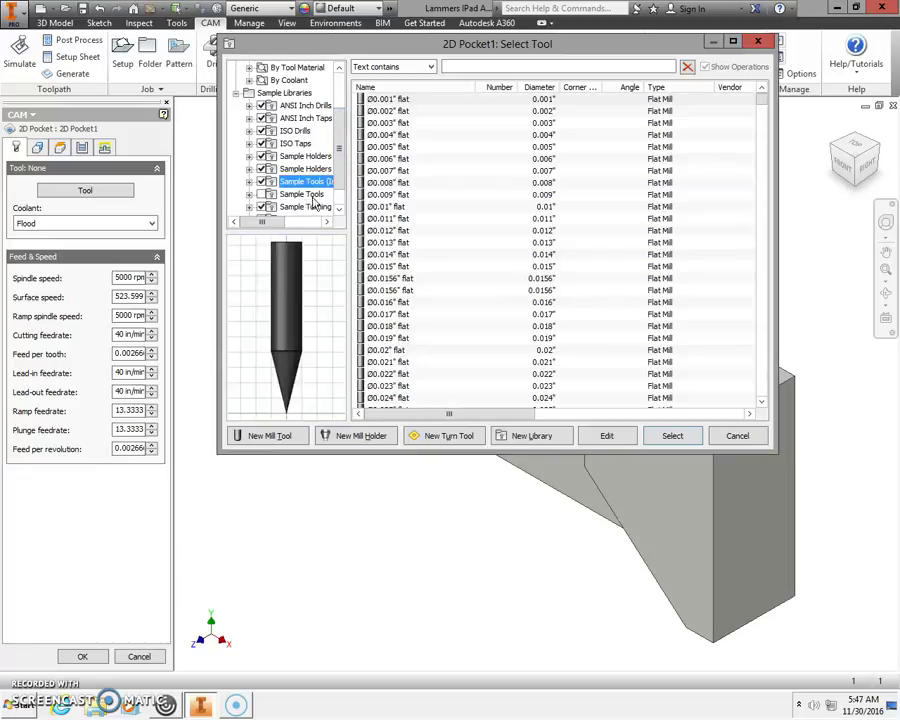
left_click(392, 243)
scroll(395, 250, "down", 9)
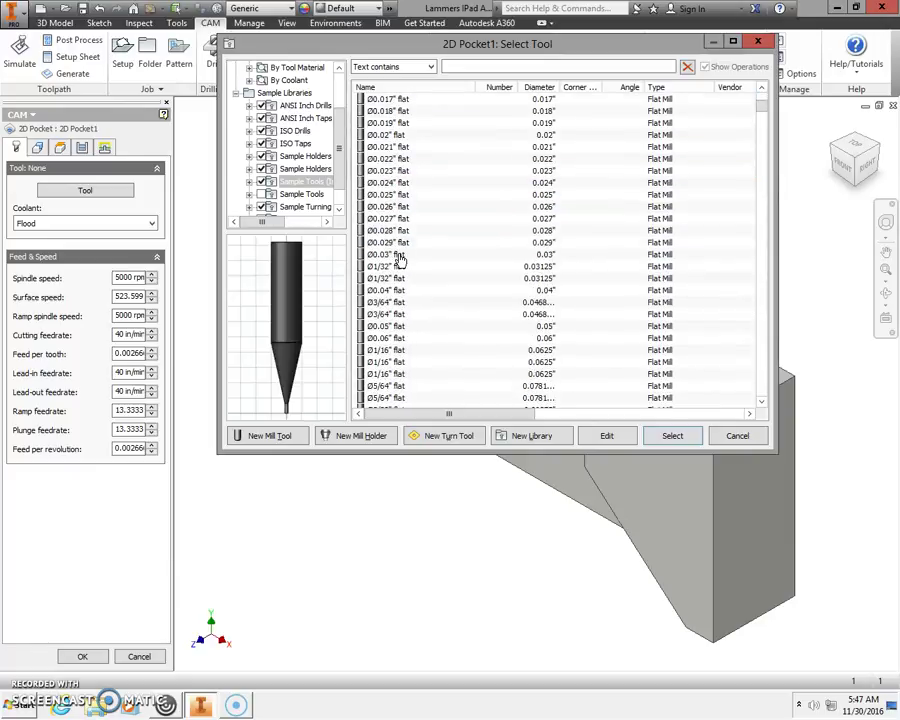
scroll(398, 260, "down", 8)
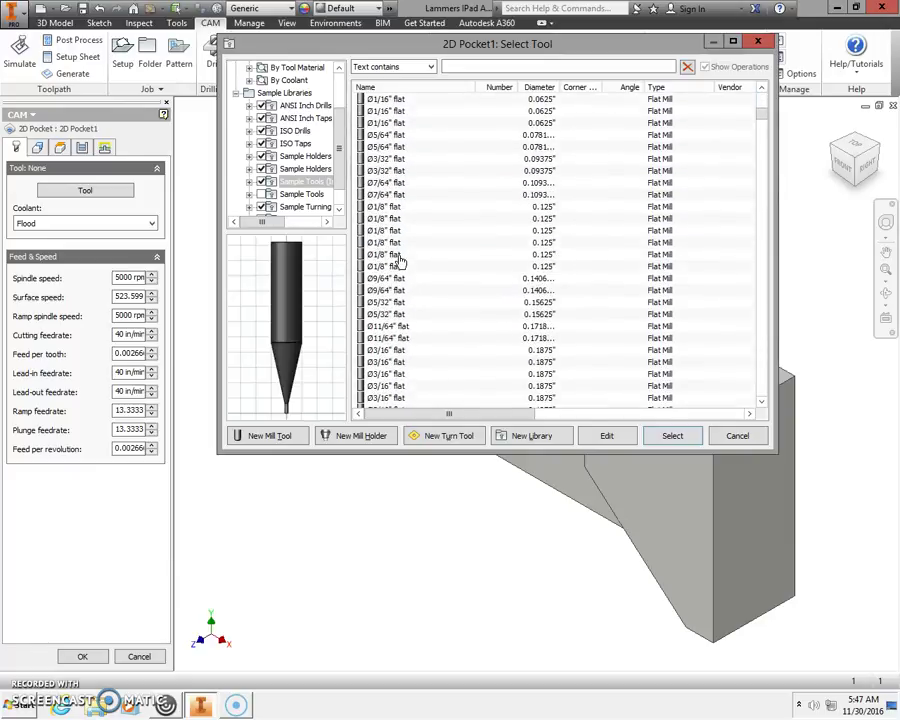
scroll(400, 262, "down", 4)
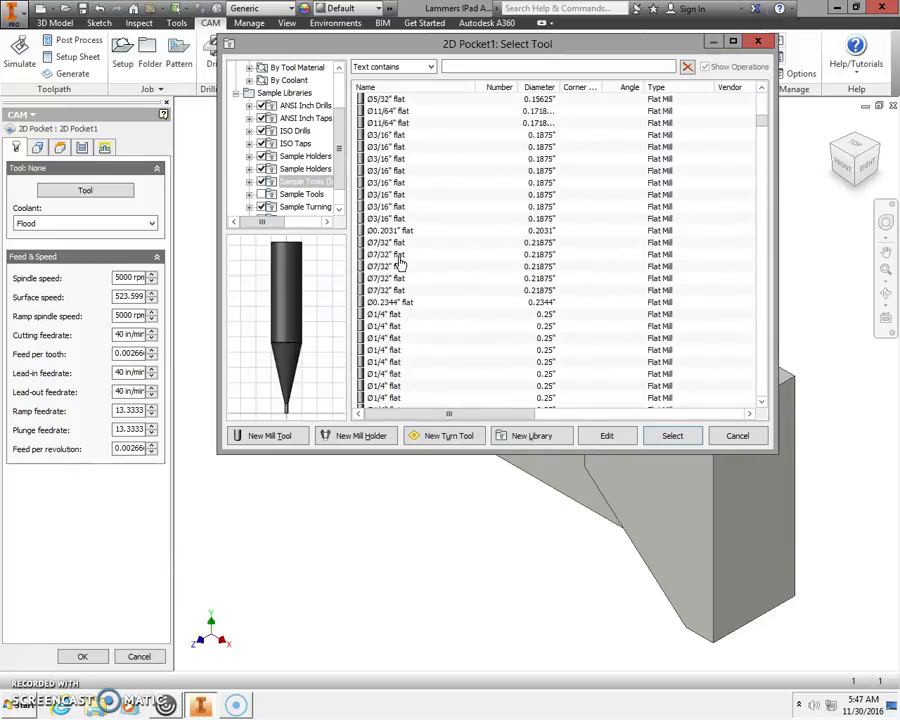
left_click(400, 338)
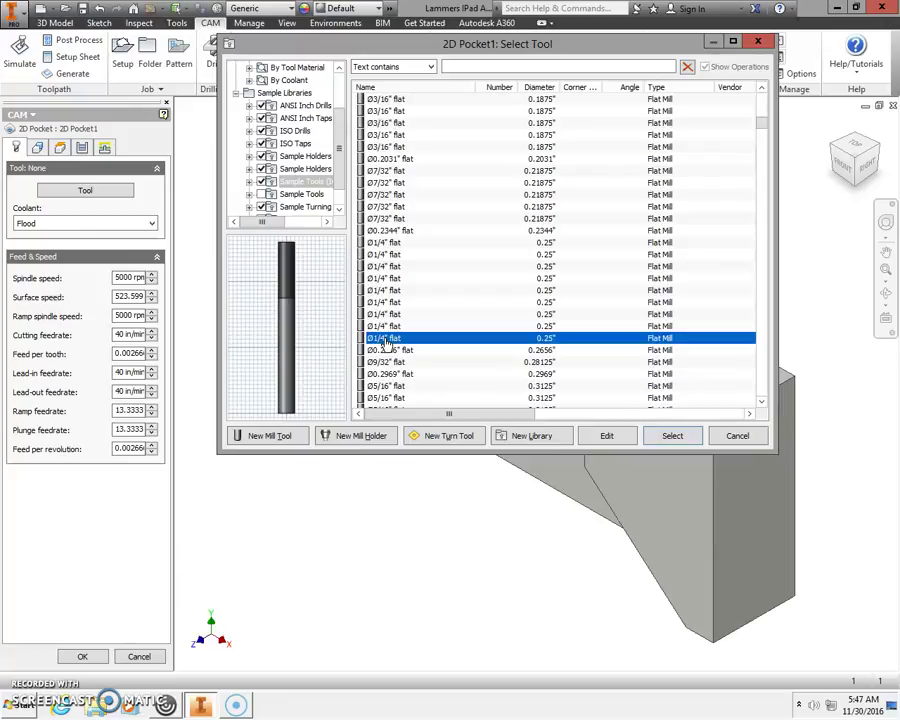
left_click(672, 436)
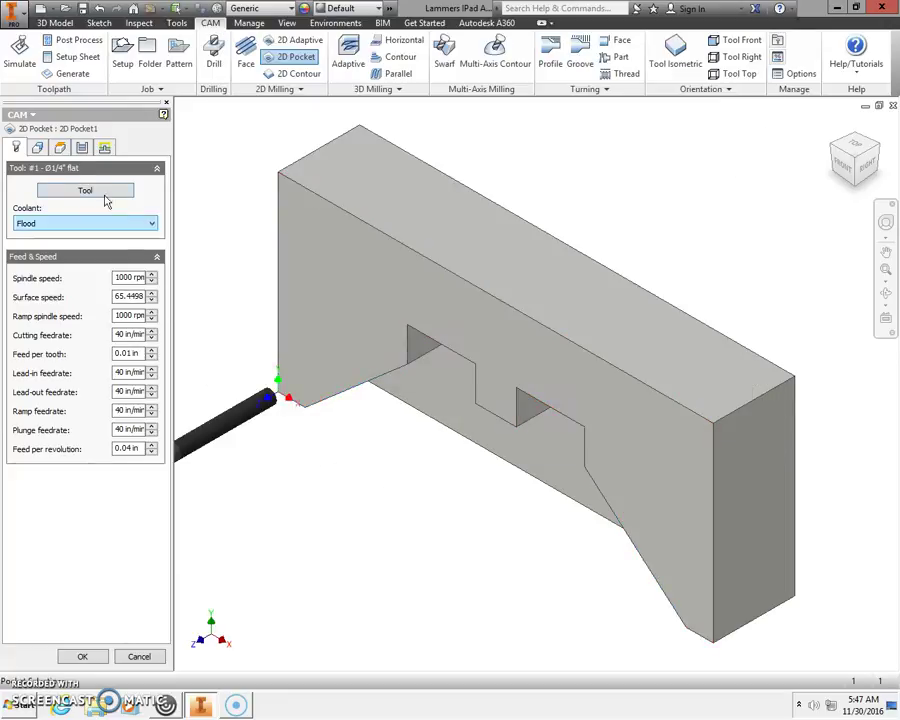
- Select the floors of both rectangular pockets and the trapezoidal cut as the 2D Pocket geometry
left_click(37, 148)
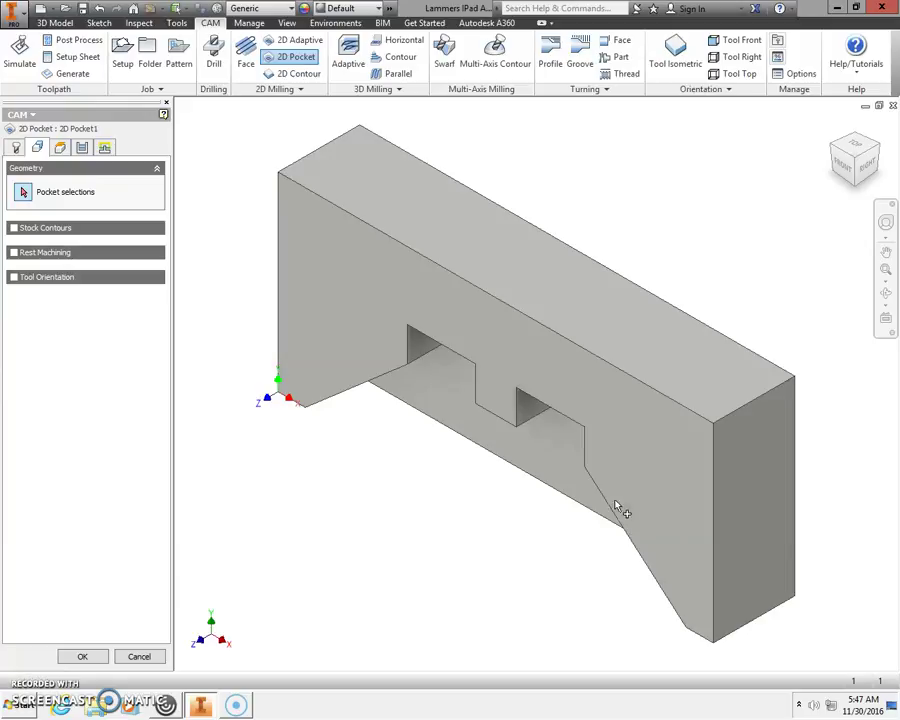
left_click(490, 341)
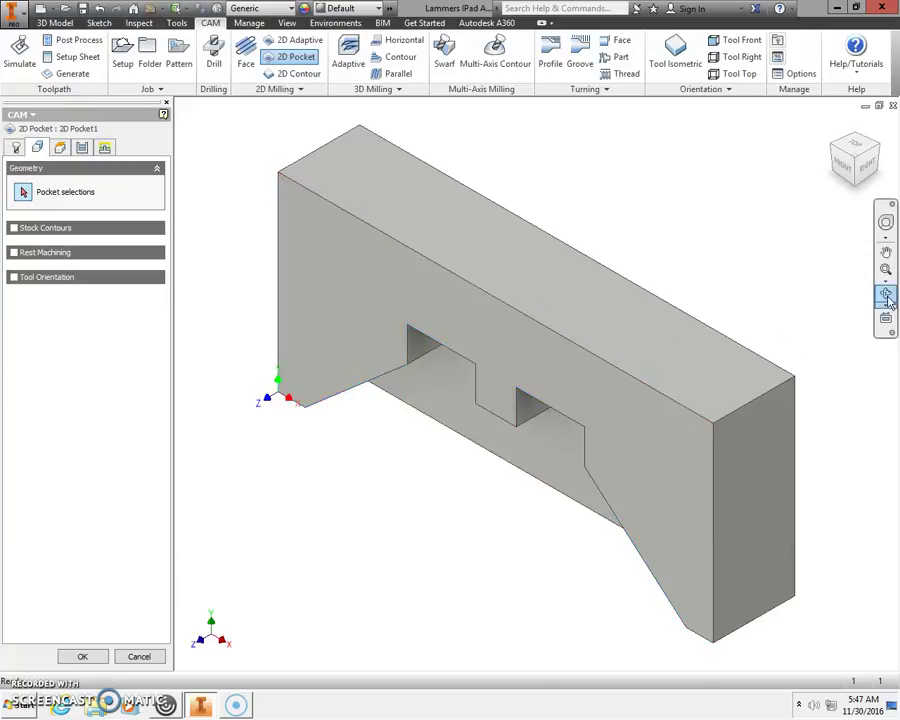
left_click(886, 297)
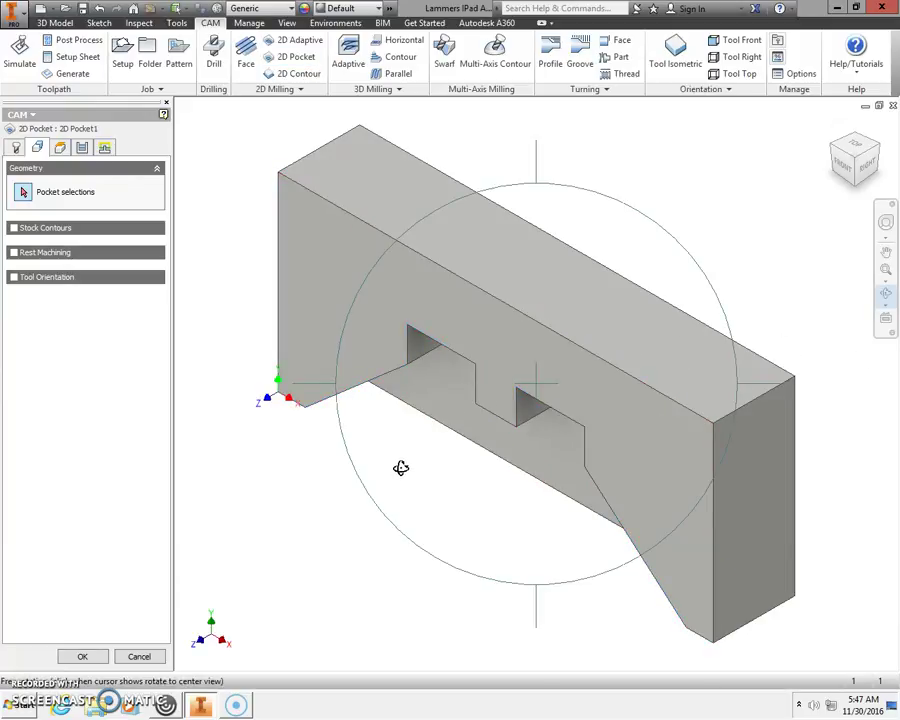
left_click_drag(403, 456, 418, 346)
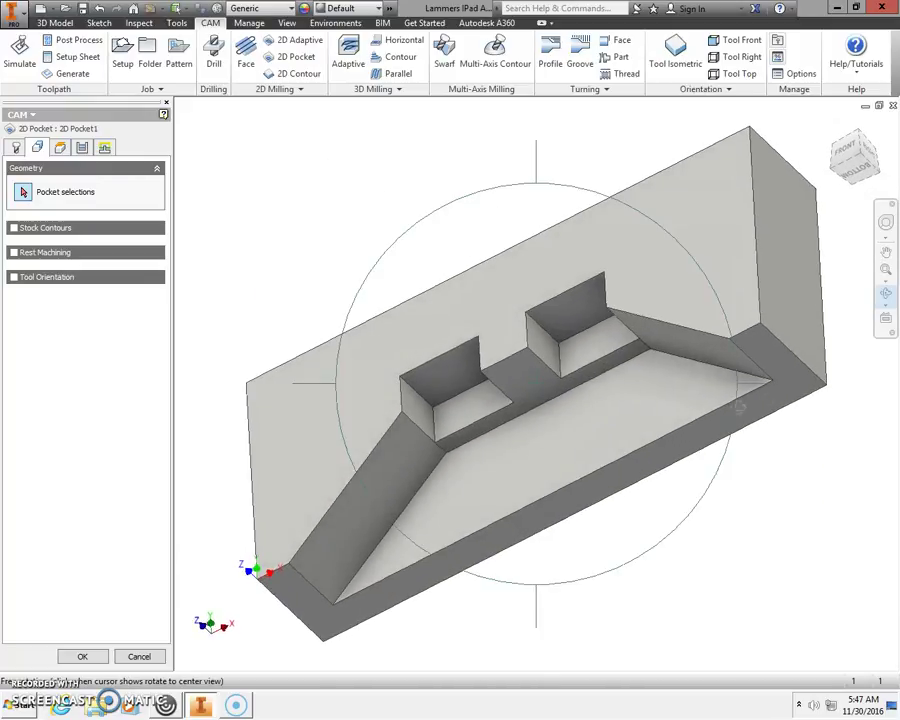
key("Escape")
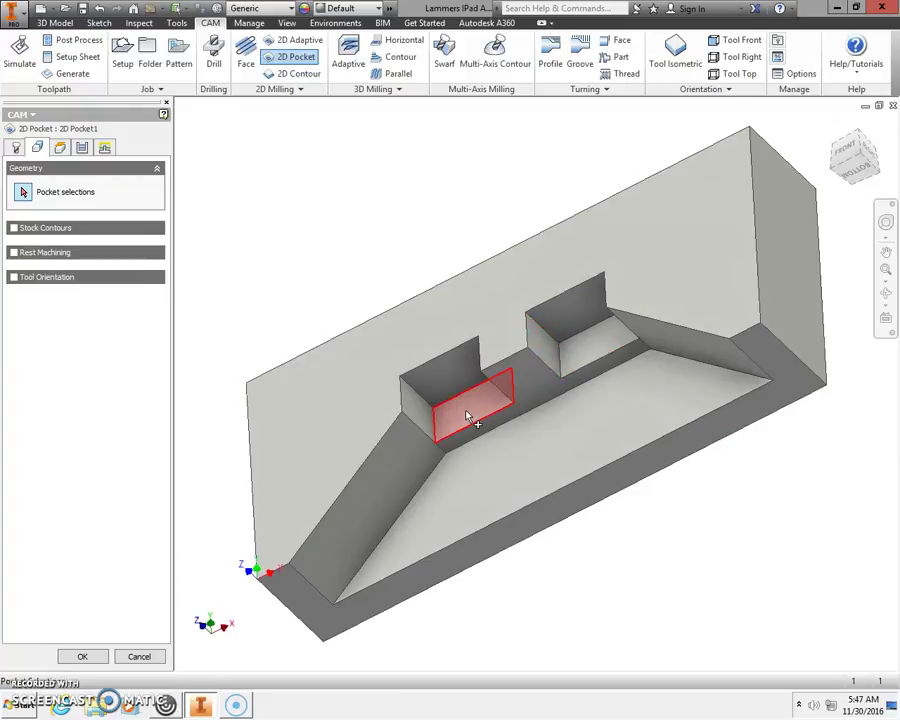
left_click(605, 358)
left_click(603, 364)
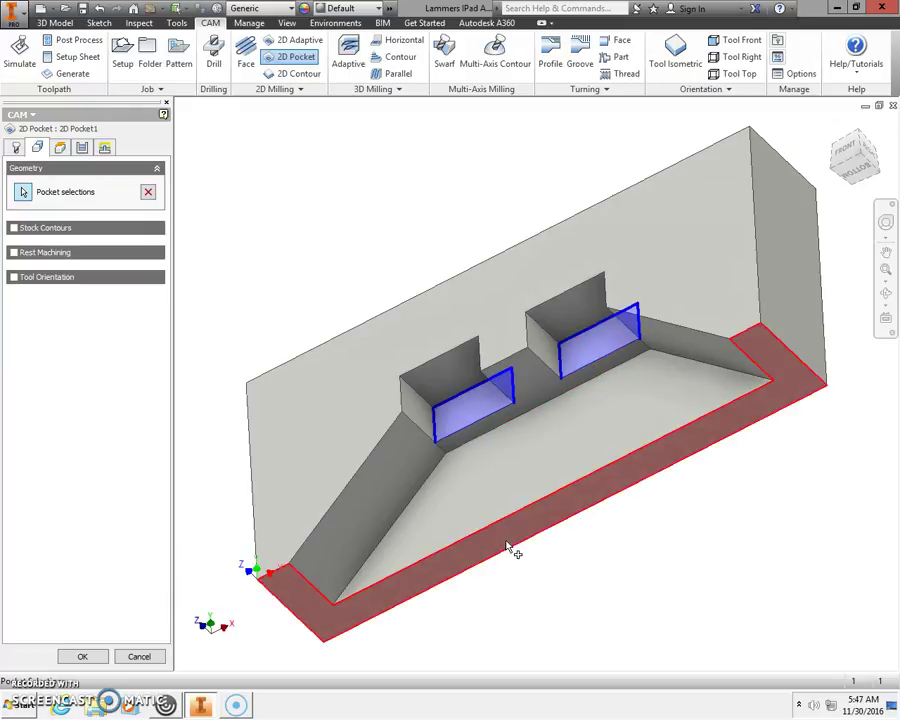
left_click(514, 484)
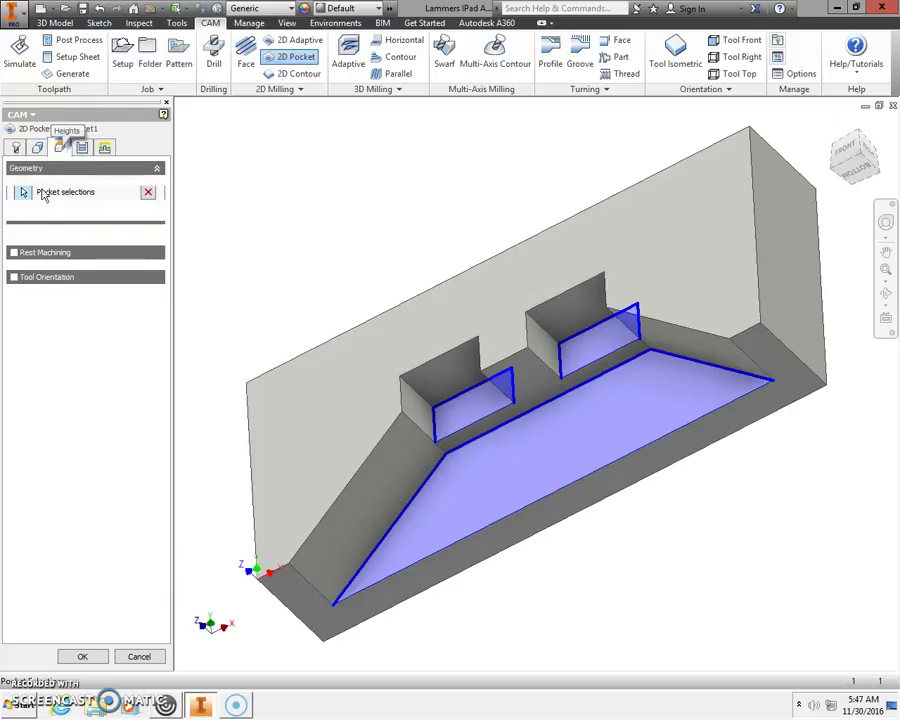
- Reference the pocket's clearance height to the stock top with an offset of 0.2 in
left_click(61, 148)
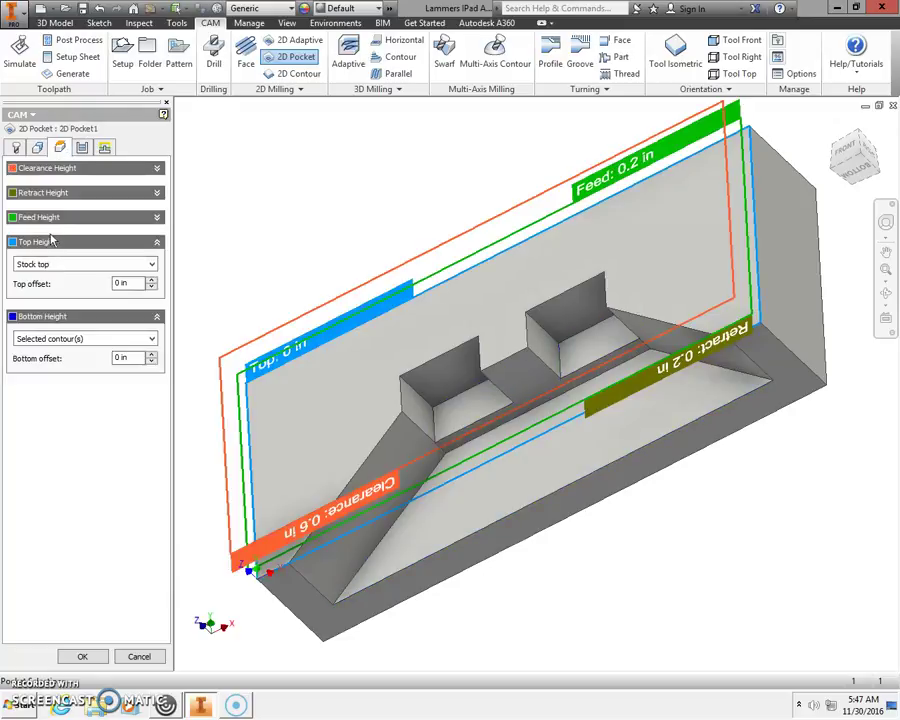
left_click(156, 168)
left_click(114, 197)
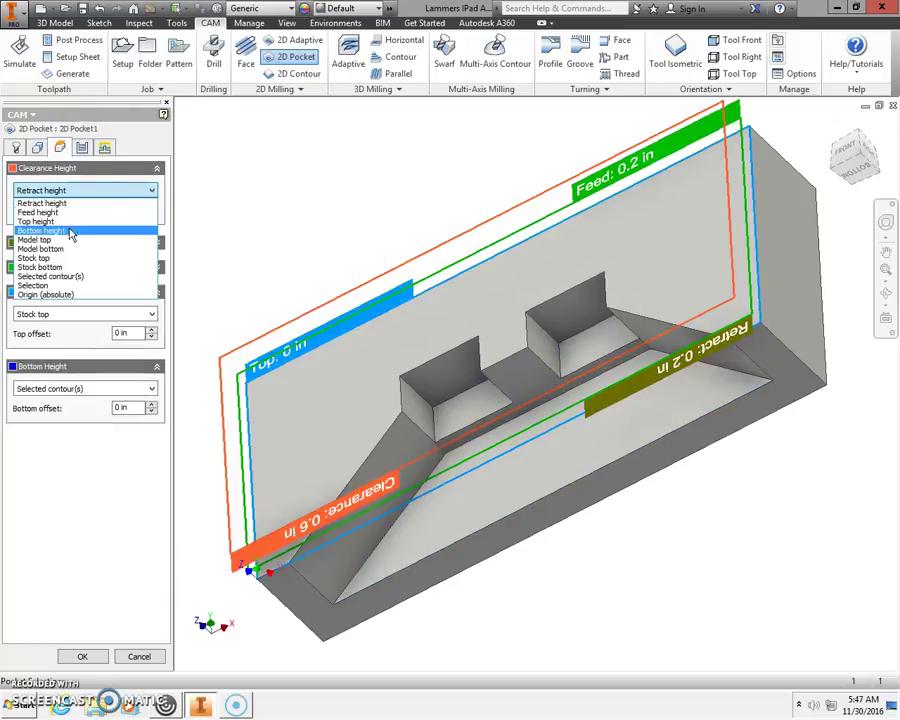
left_click(66, 260)
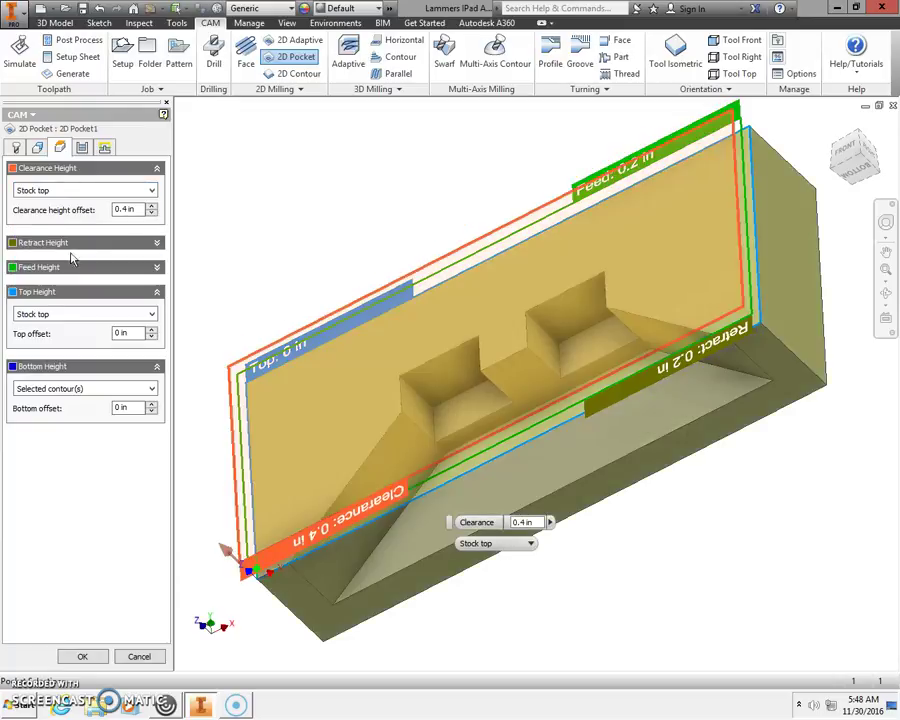
left_click_drag(136, 210, 112, 214)
type(".2")
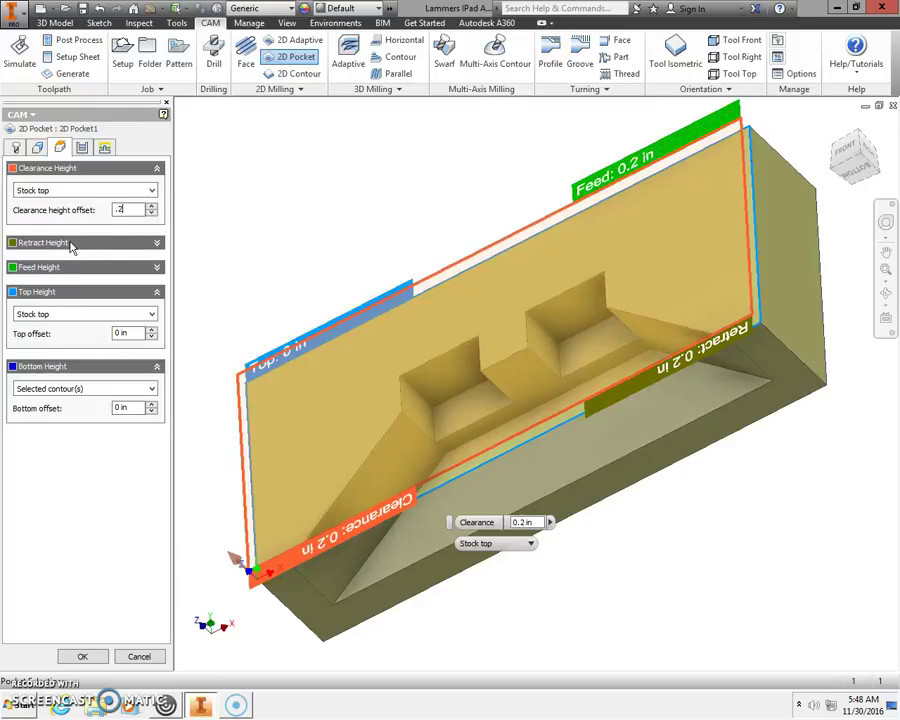
- Review the retract height settings and reference the feed height to the stock top
left_click(73, 242)
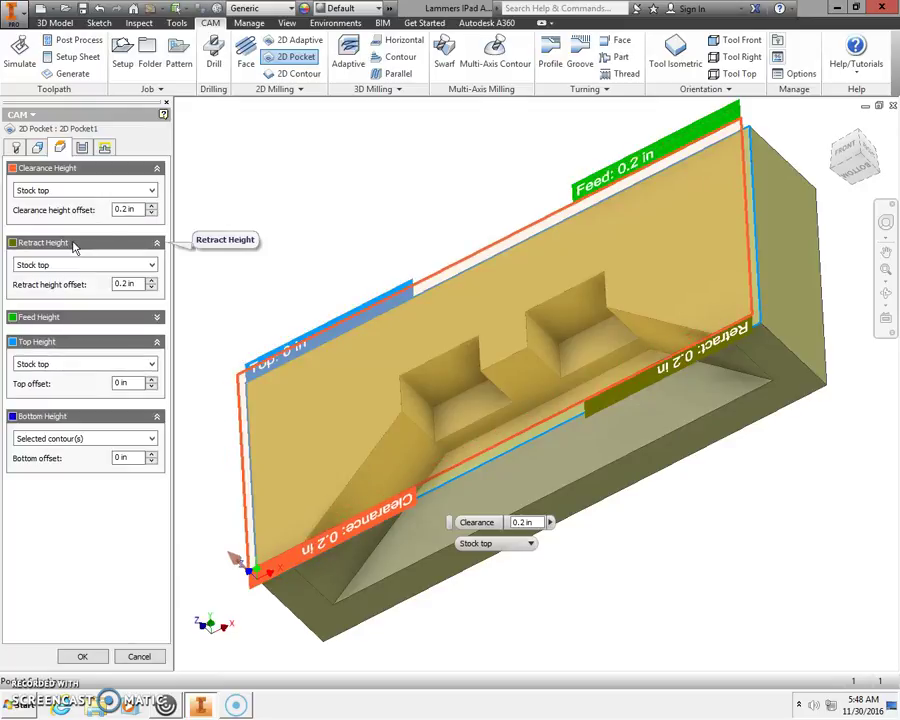
left_click(135, 316)
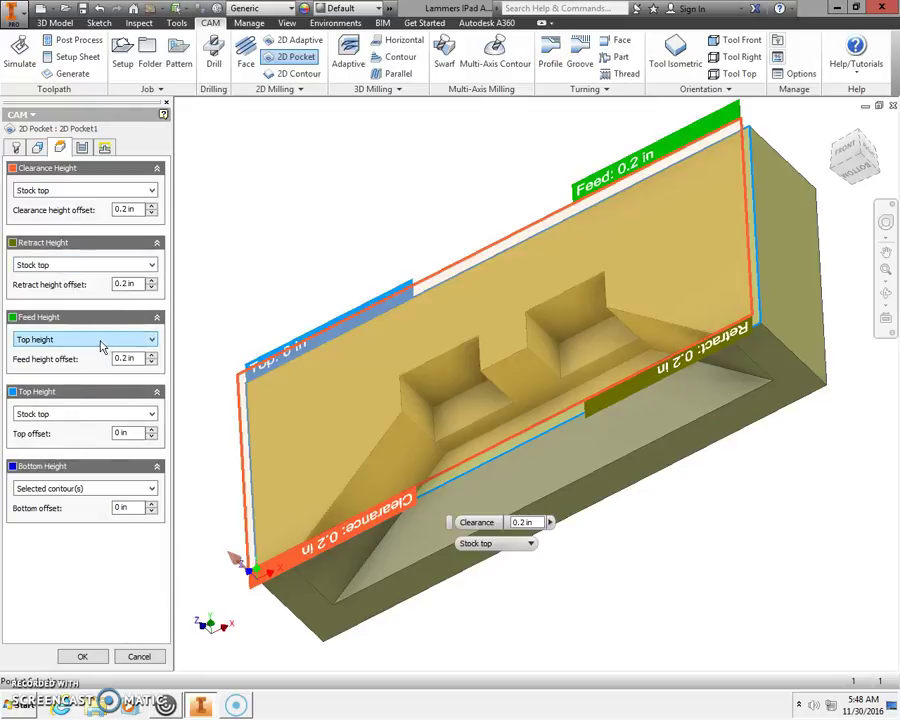
left_click(107, 345)
key("Escape")
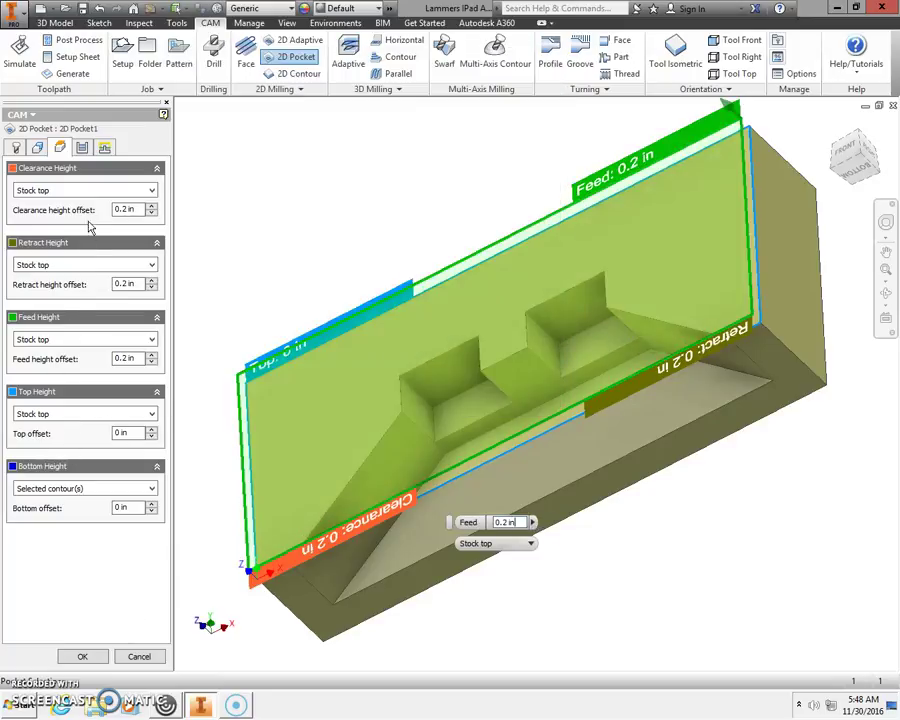
- Enable multiple depths with a maximum roughing stepdown of 0.25 in and turn off stock to leave
left_click(81, 150)
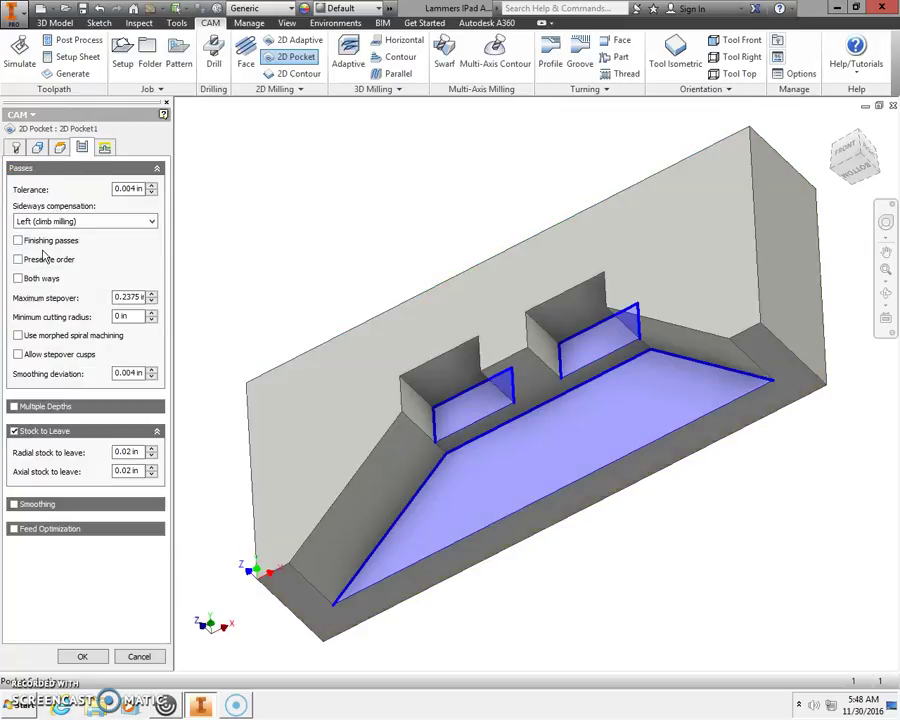
left_click(14, 407)
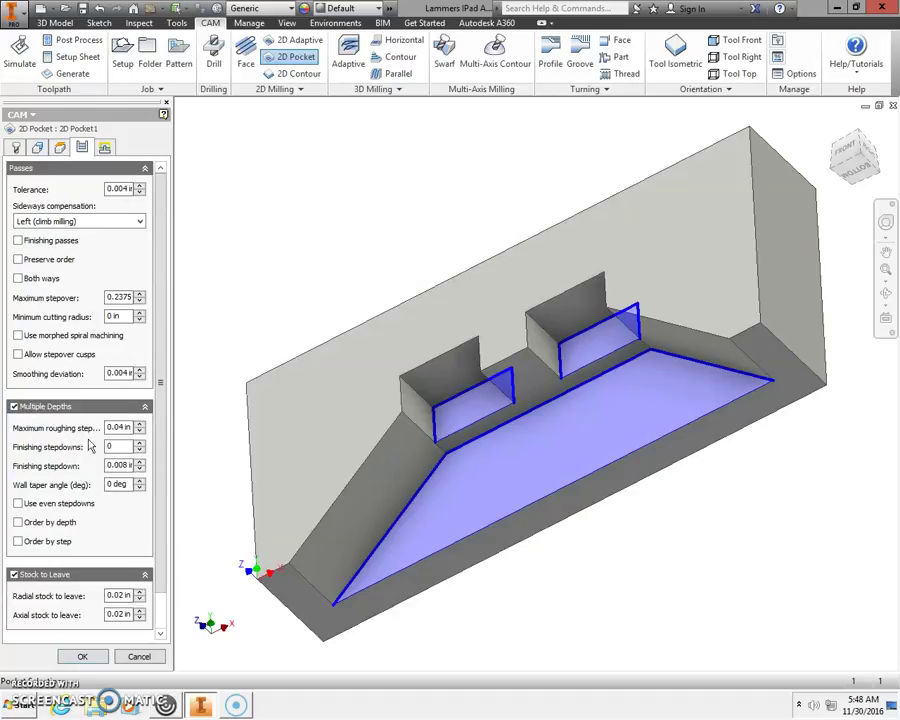
left_click_drag(135, 428, 105, 432)
type(".25")
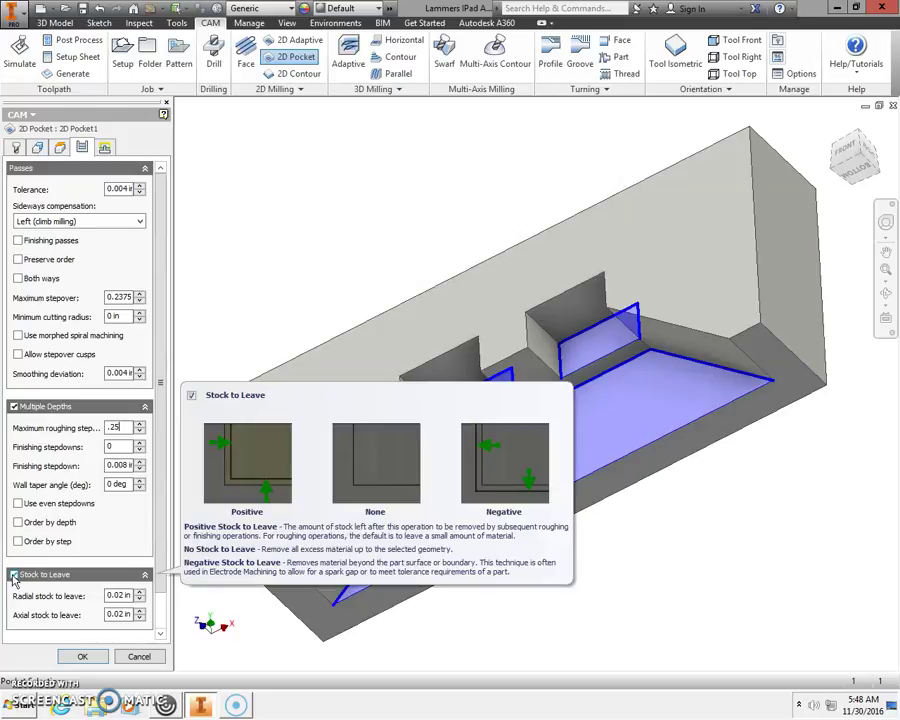
left_click(14, 576)
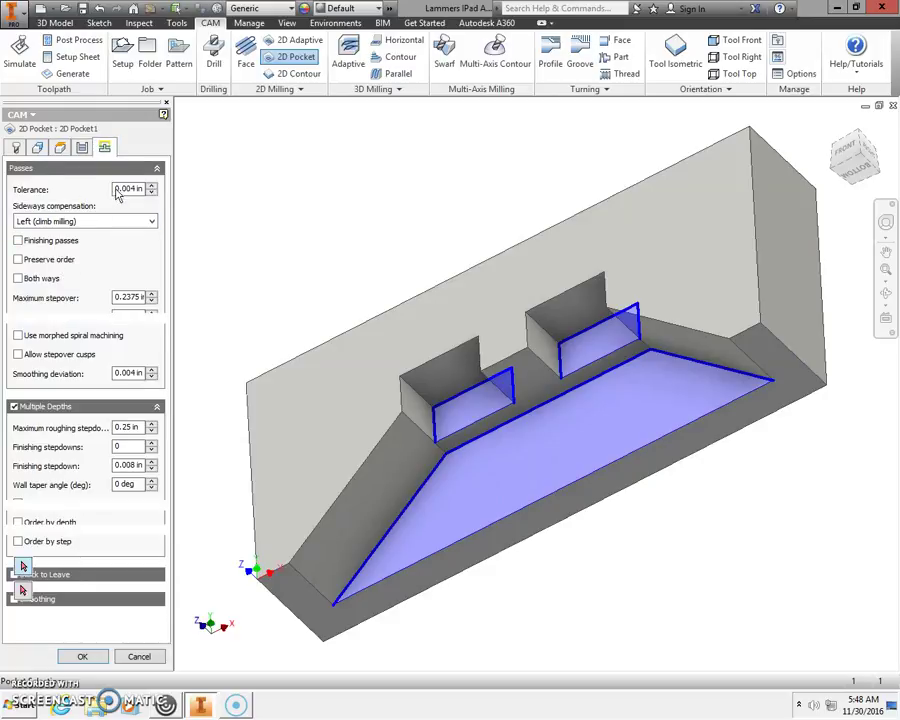
- Disable lead-in and lead-out, set the ramp type to Plunge, and accept the 2D Pocket operation
left_click(104, 148)
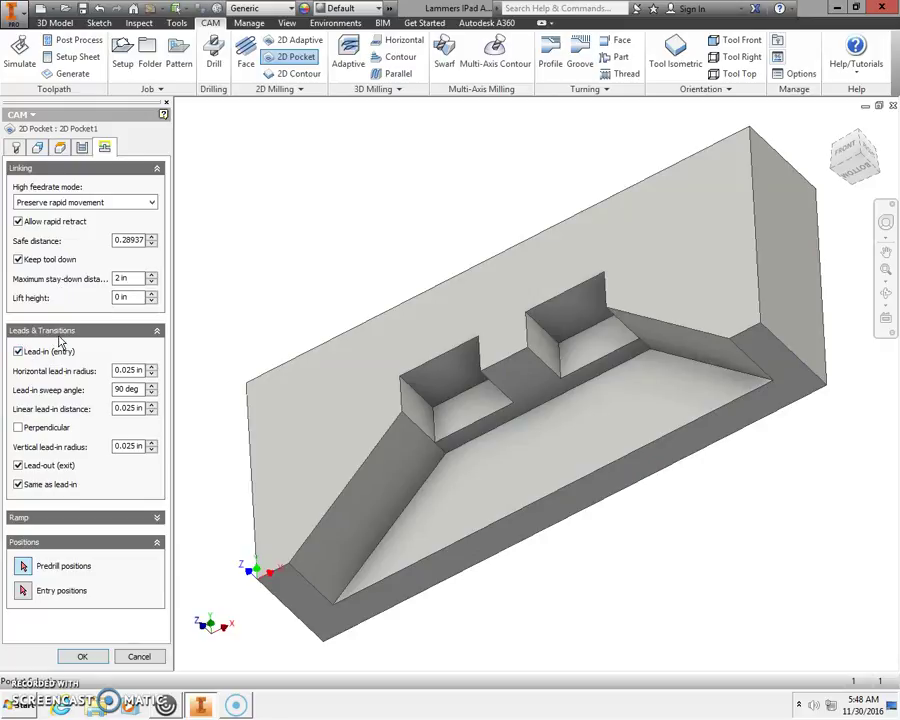
left_click(18, 352)
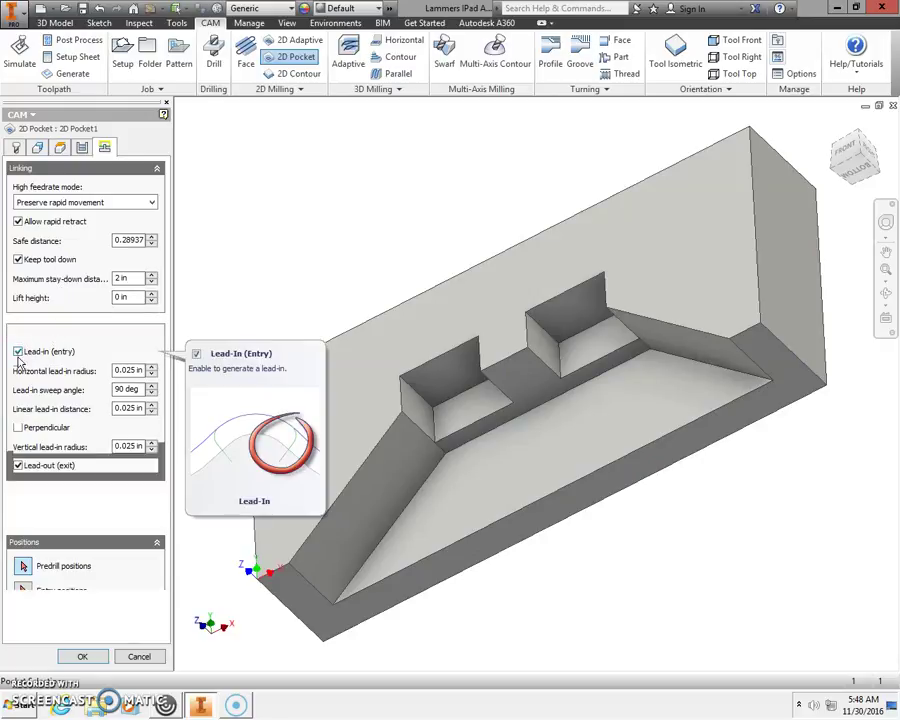
left_click(18, 371)
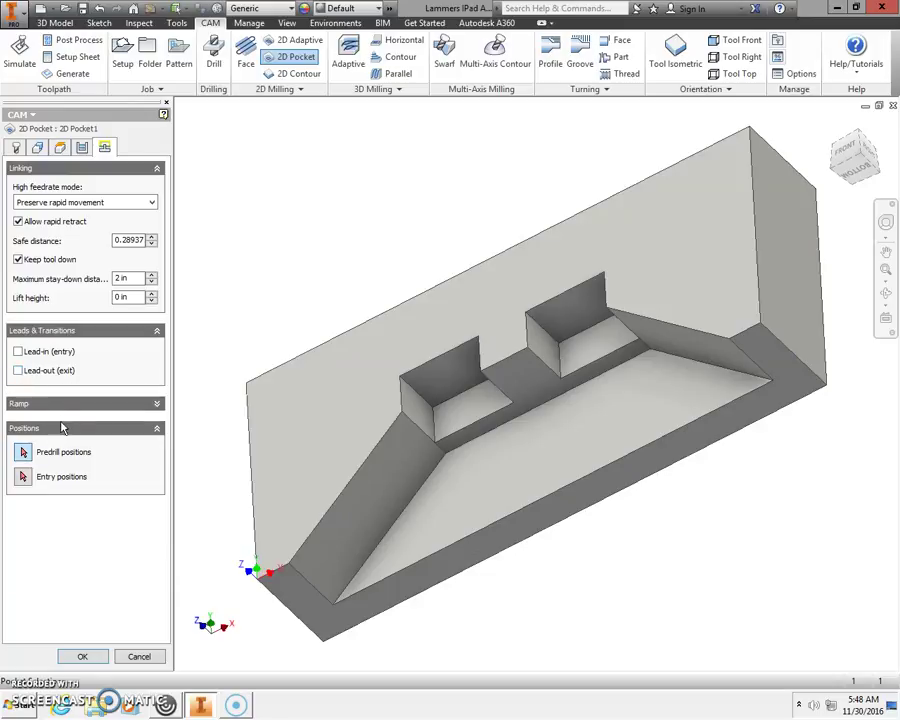
left_click(34, 405)
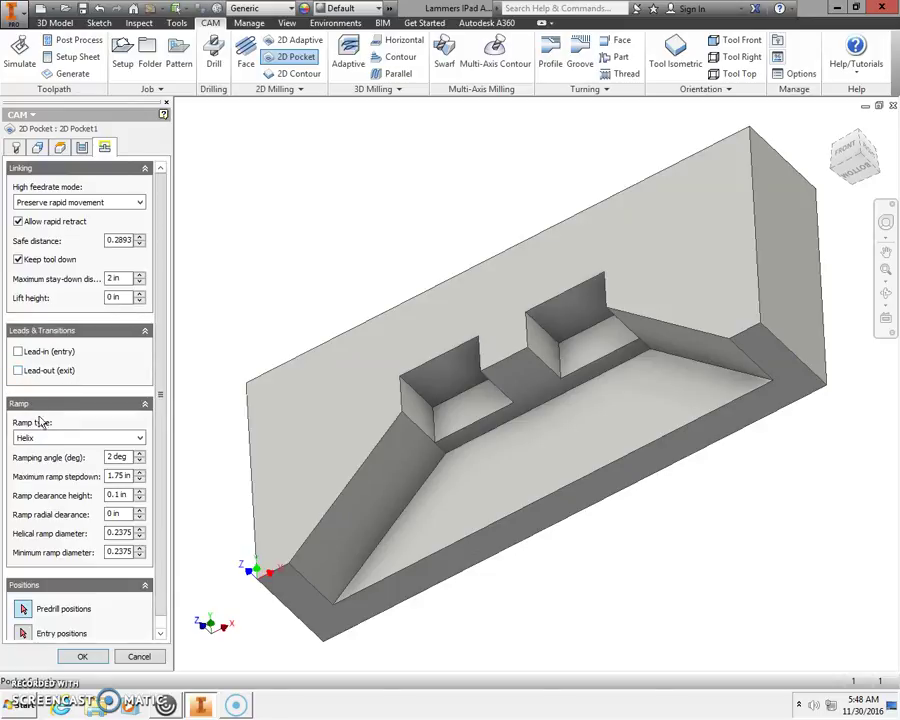
left_click(43, 440)
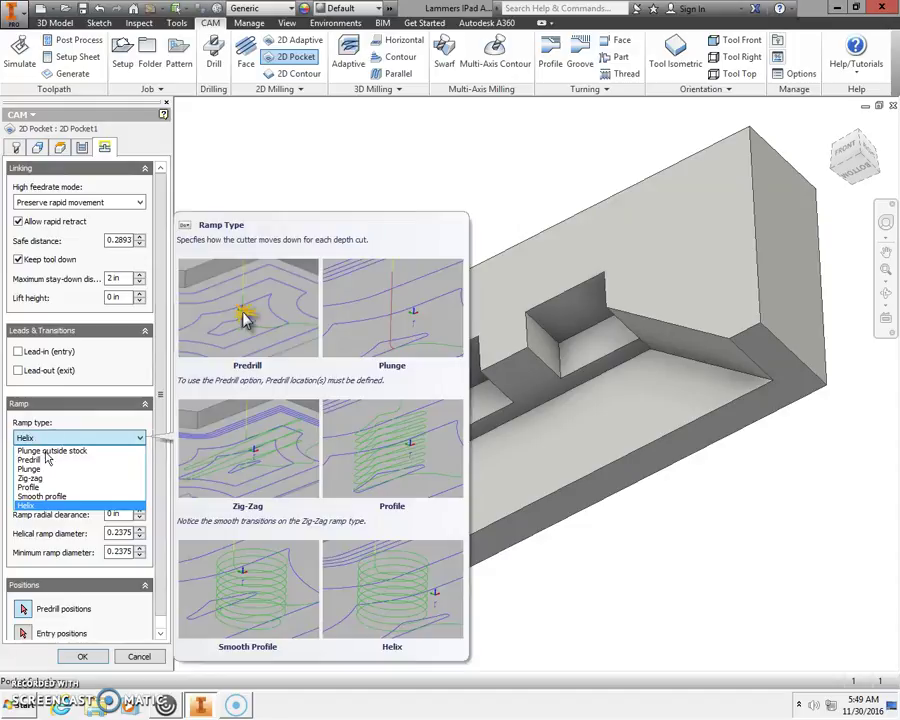
left_click(43, 469)
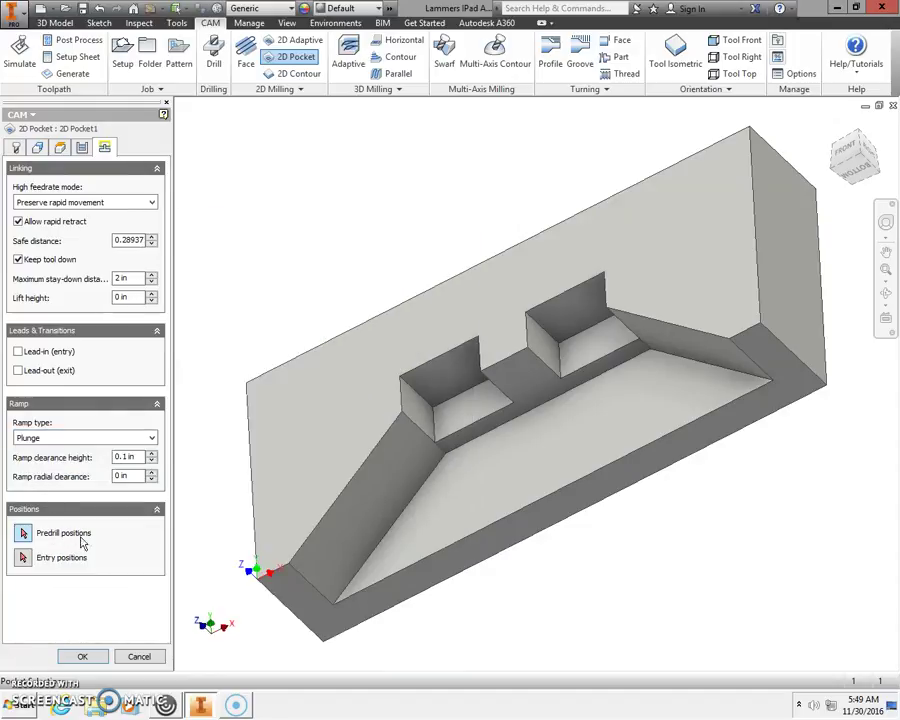
left_click(94, 659)
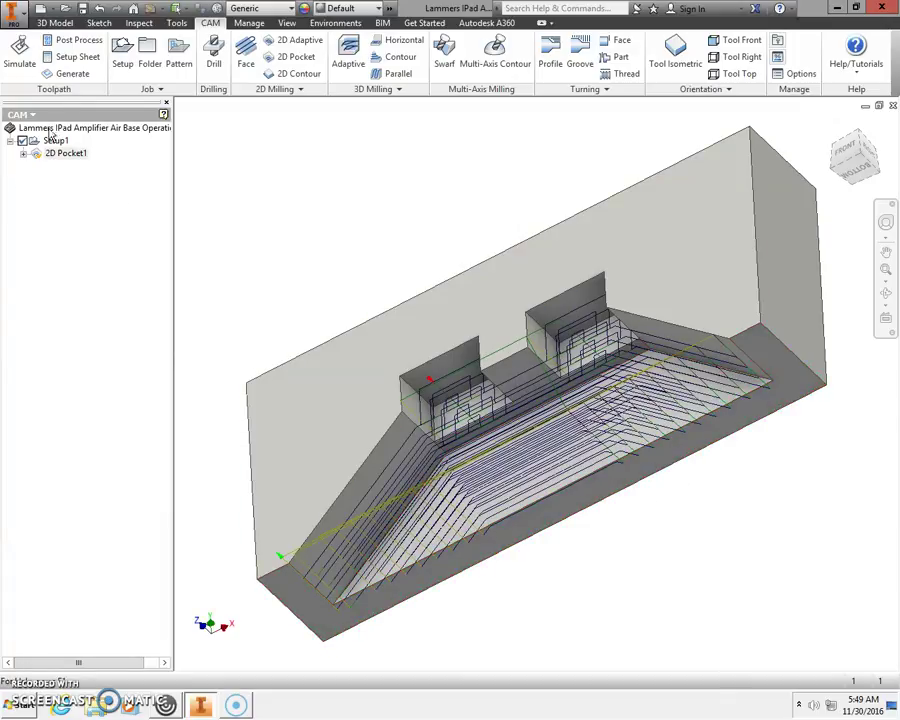
- Simulate the 2D Pocket toolpath to check the cutter's motion, and close the simulation
left_click(20, 55)
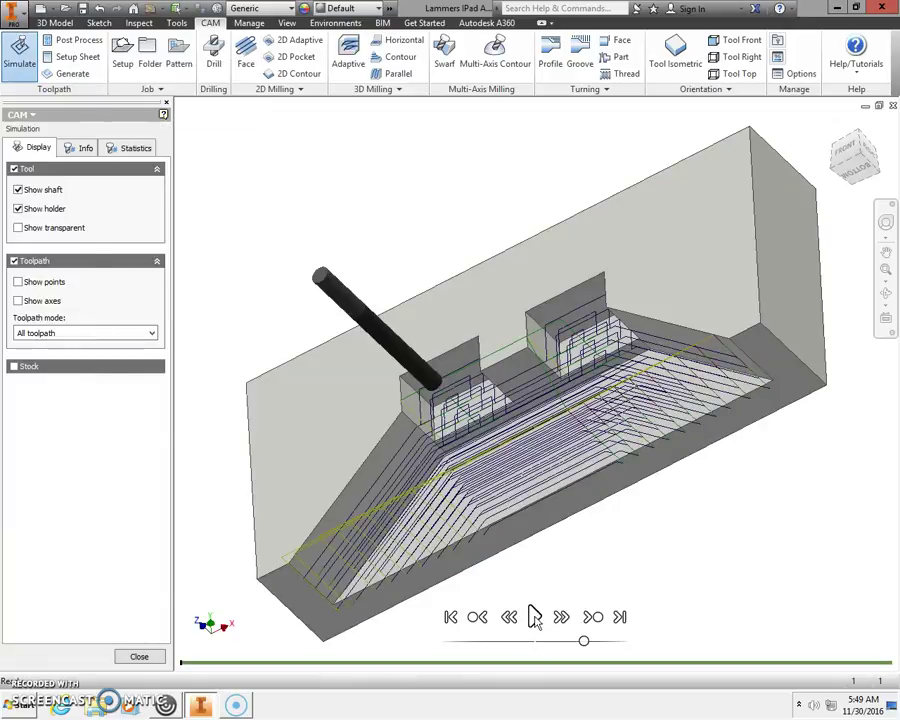
left_click(535, 617)
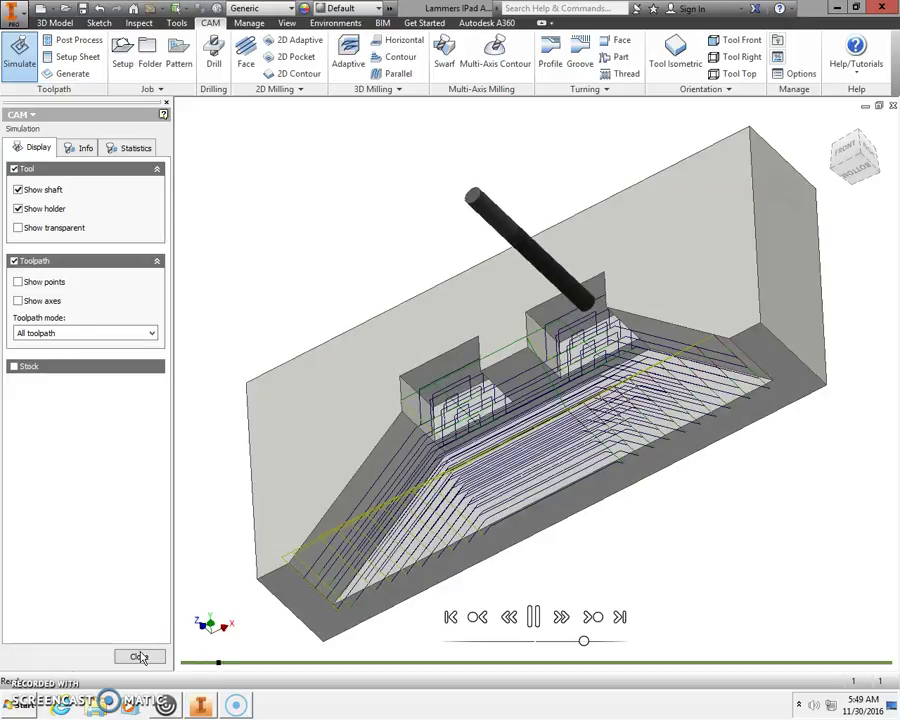
left_click(140, 657)
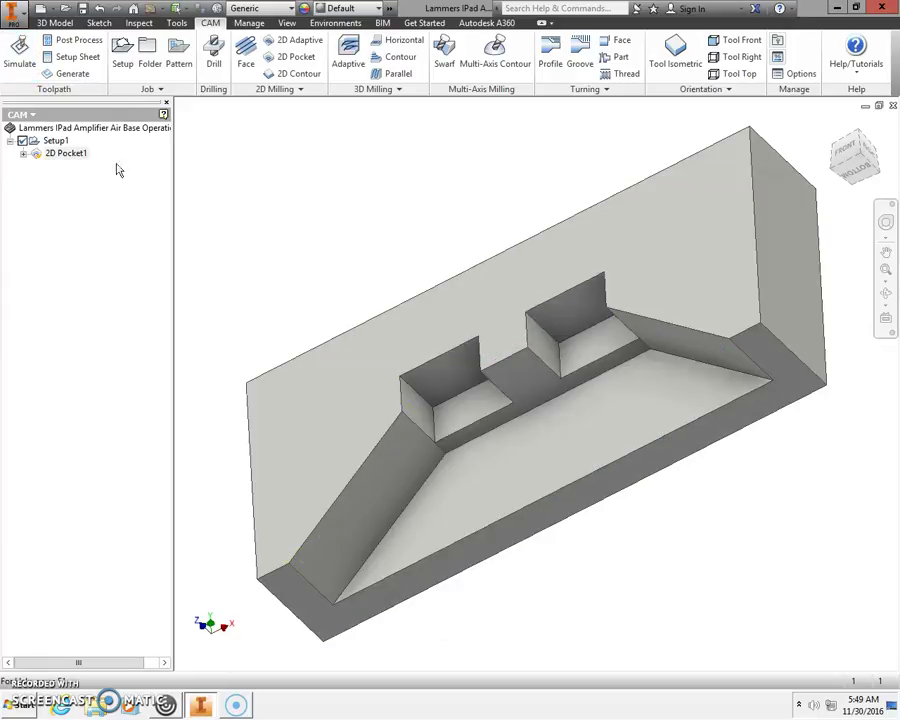
- Start post-processing the toolpath with the 1_Butler MS Techno-Isel.cps - RS-274D post configuration
left_click(76, 44)
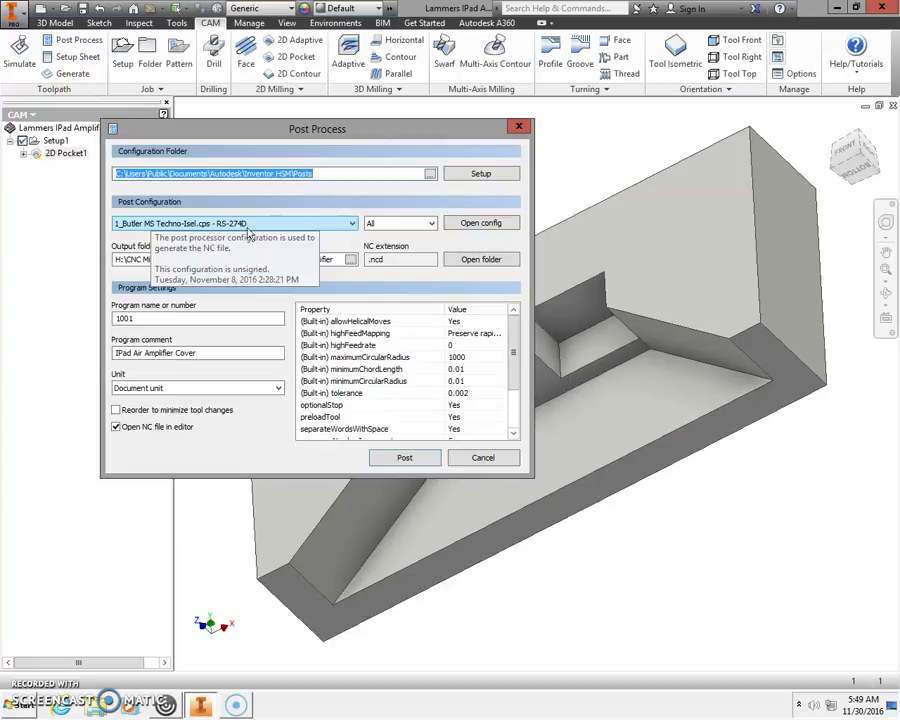
left_click(351, 224)
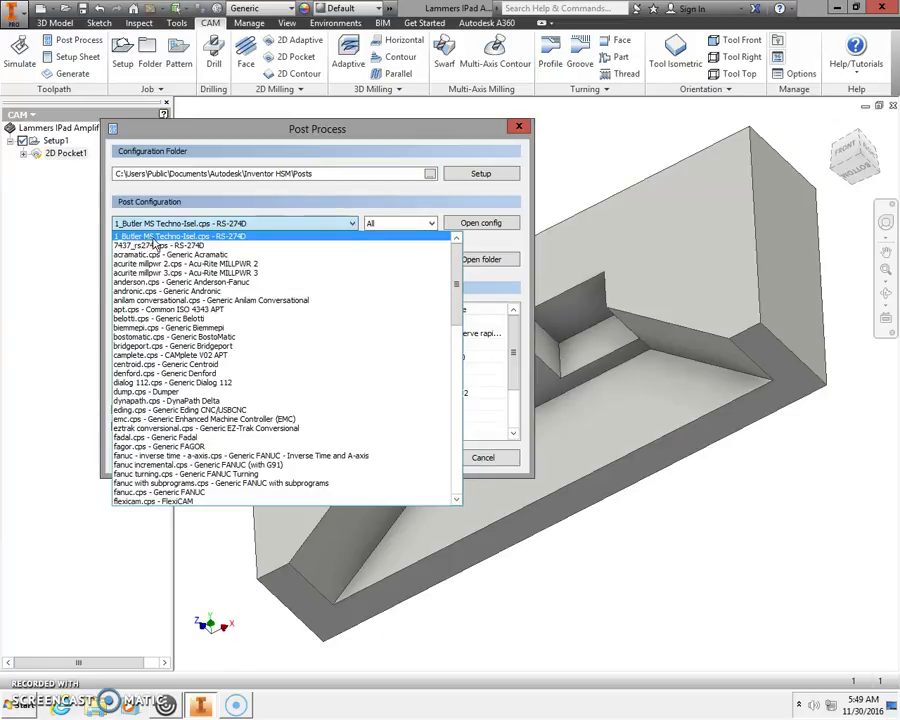
left_click(315, 235)
left_click(318, 259)
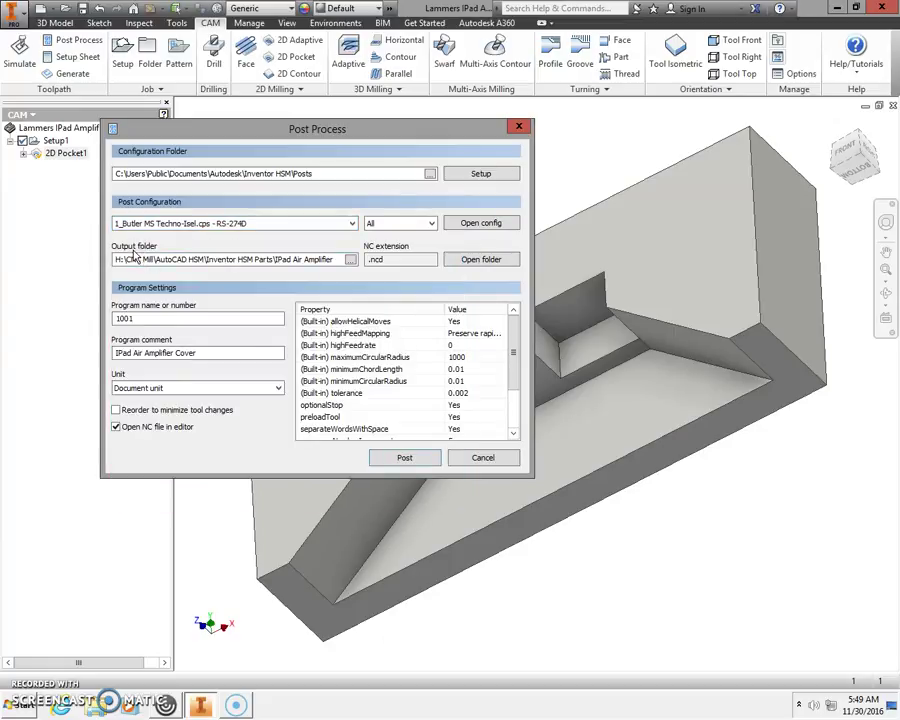
- Set the post-processing output folder to the personal folder ending in 007 inside AutoCAD Inventor on the H: network drive
left_click(350, 259)
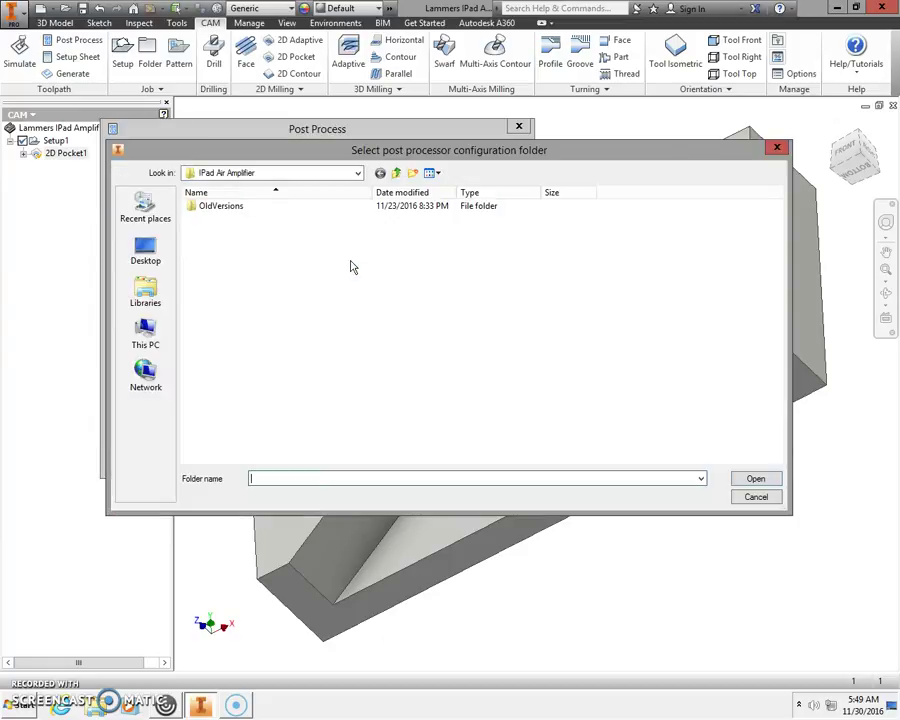
left_click(356, 173)
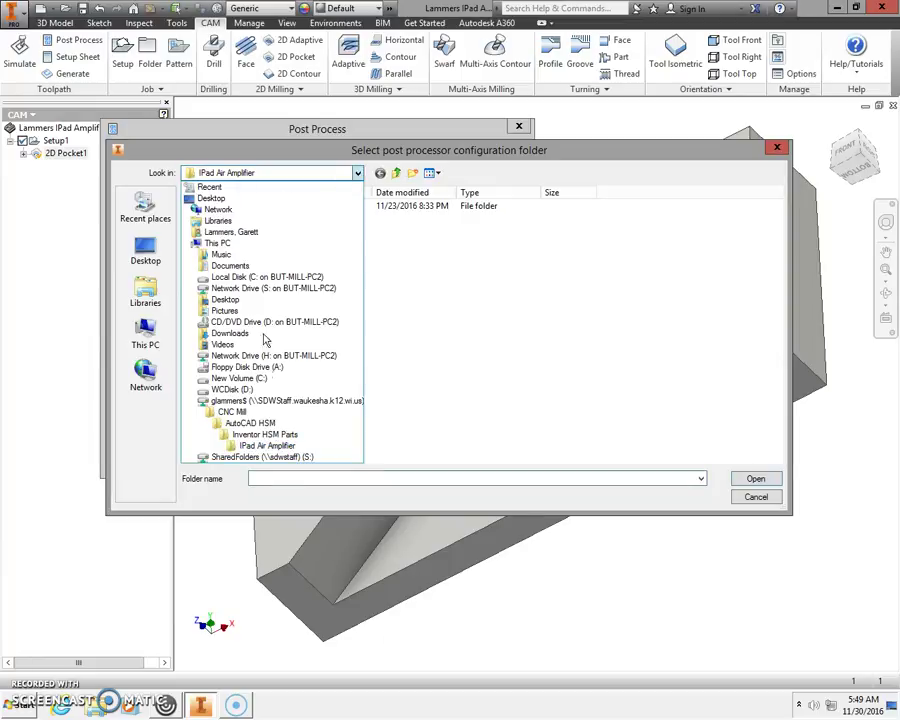
left_click(257, 401)
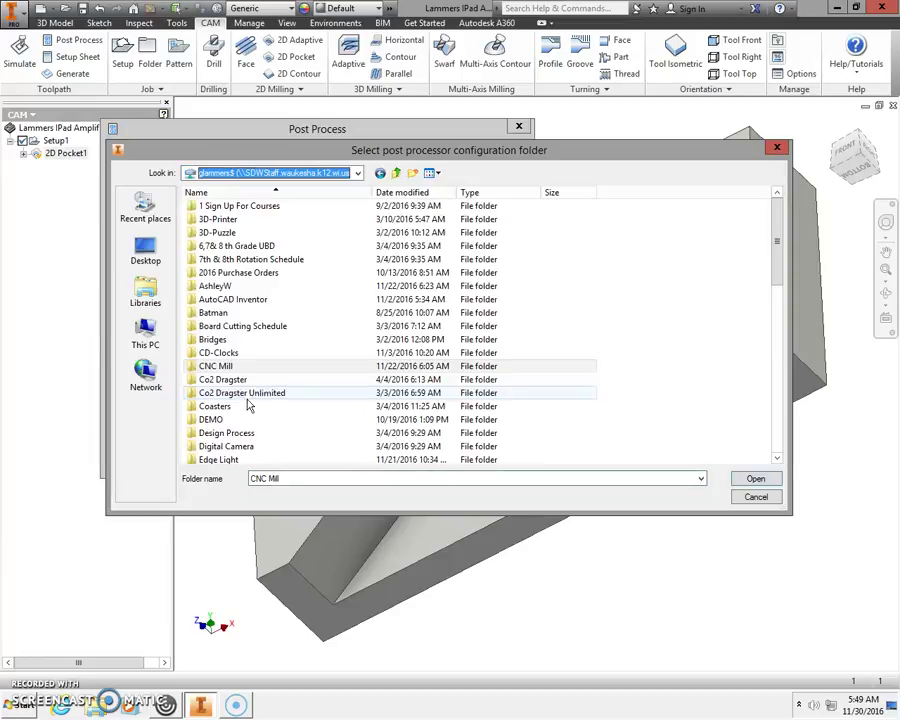
double_click(236, 287)
left_click(226, 287)
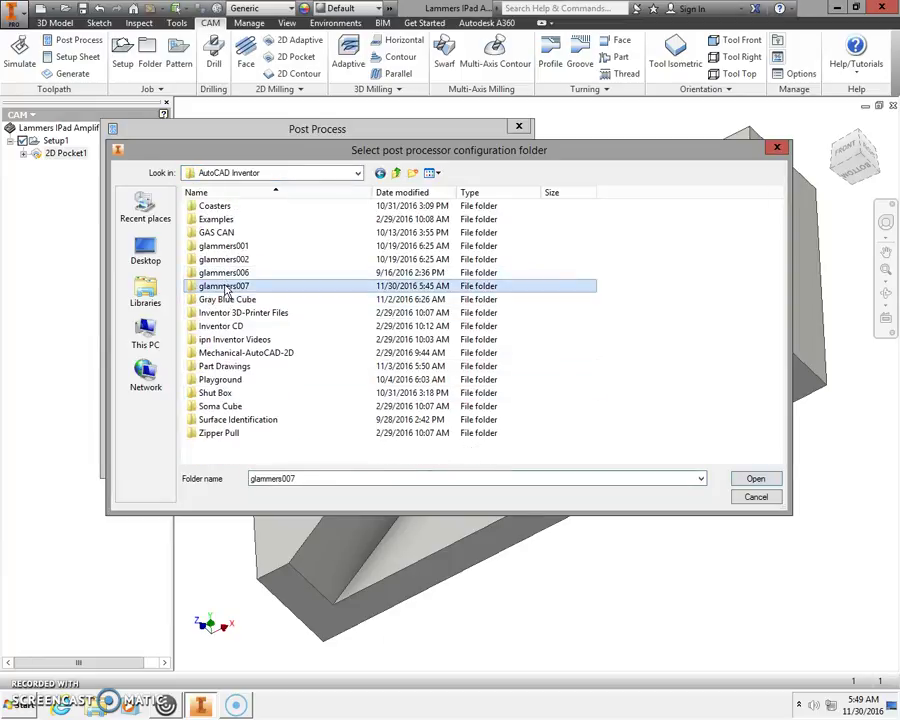
double_click(226, 287)
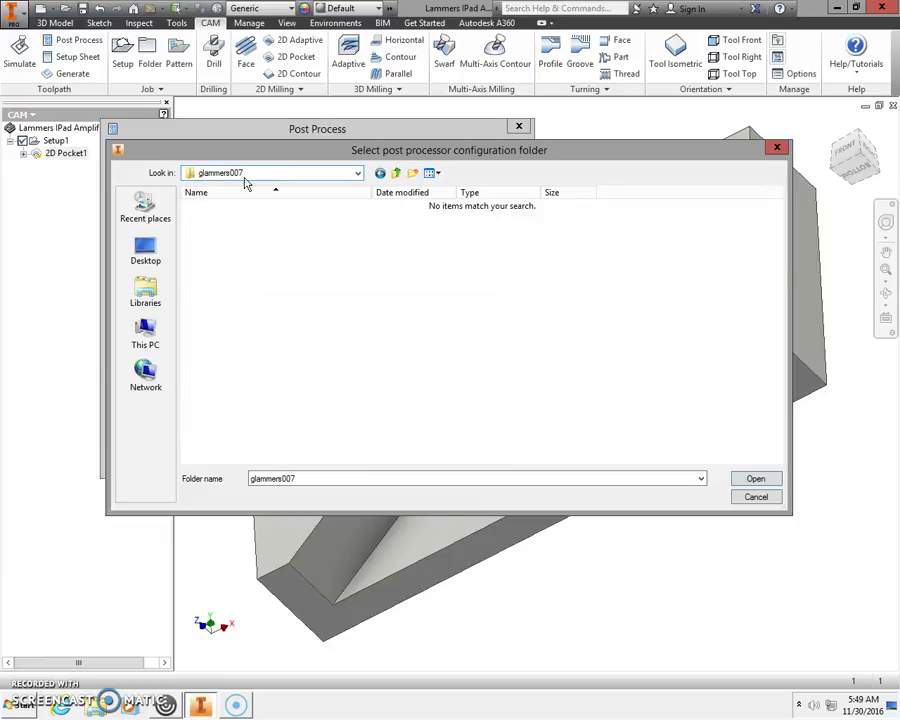
left_click(763, 483)
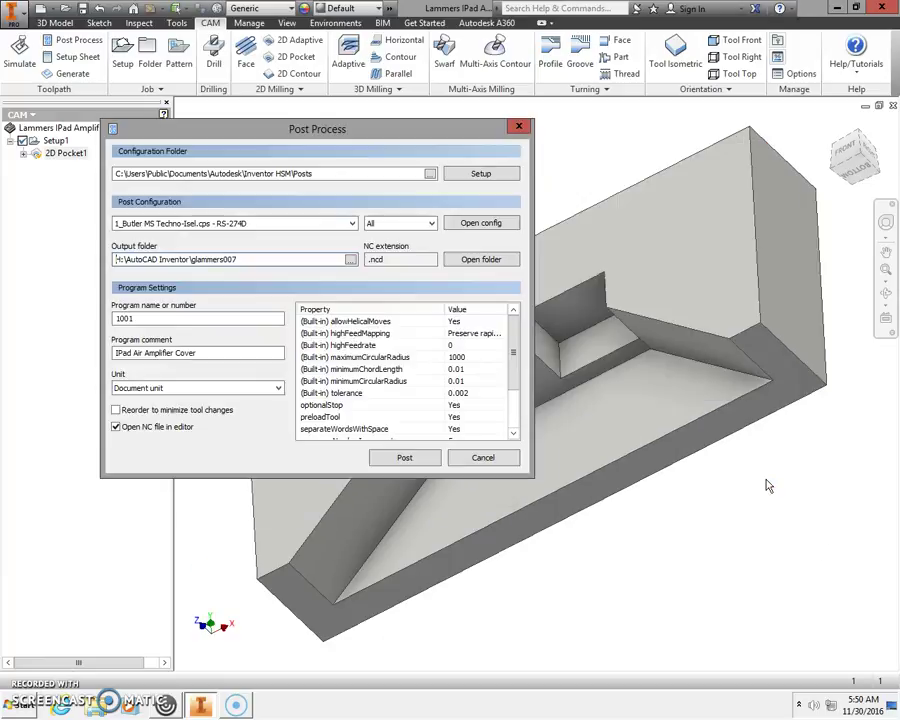
- Replace the program comment with the designer's surname followed by "IPad Air Amplifier Base"
left_click_drag(198, 353, 115, 362)
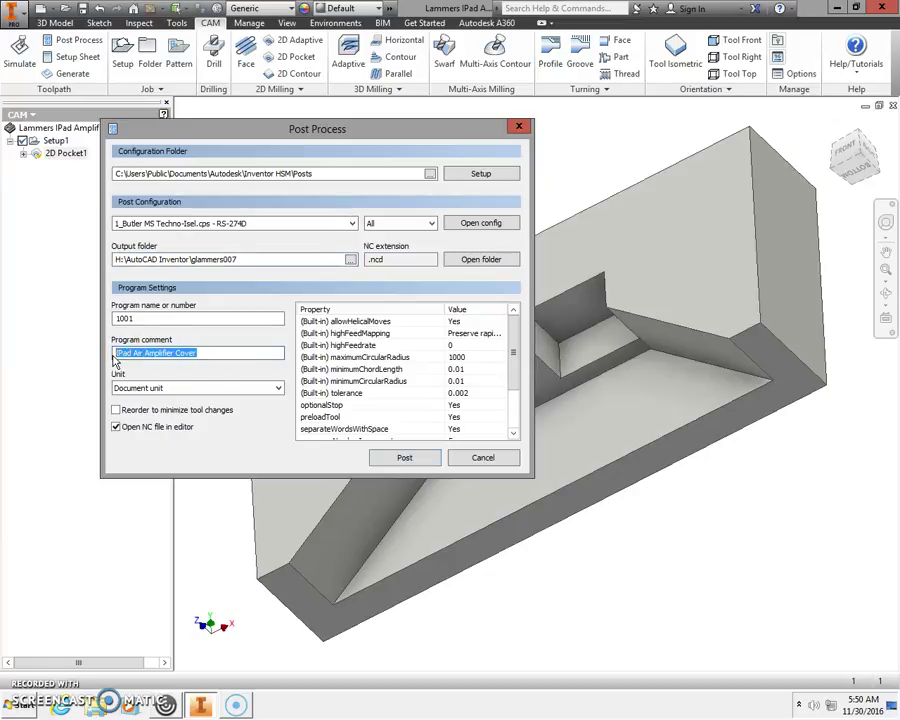
type("Lammers IPad Air")
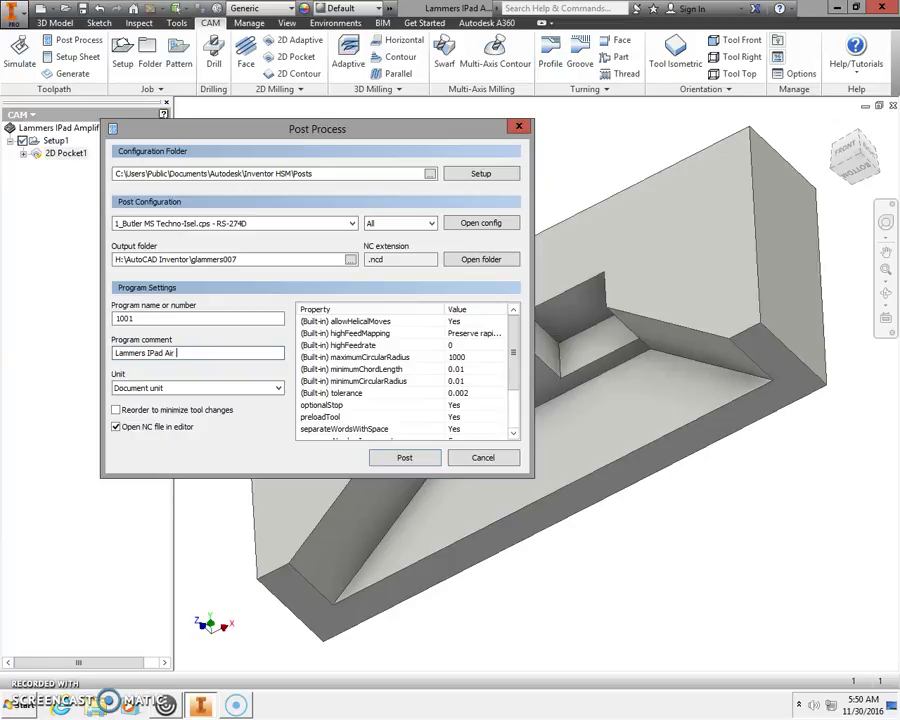
type("fier Base")
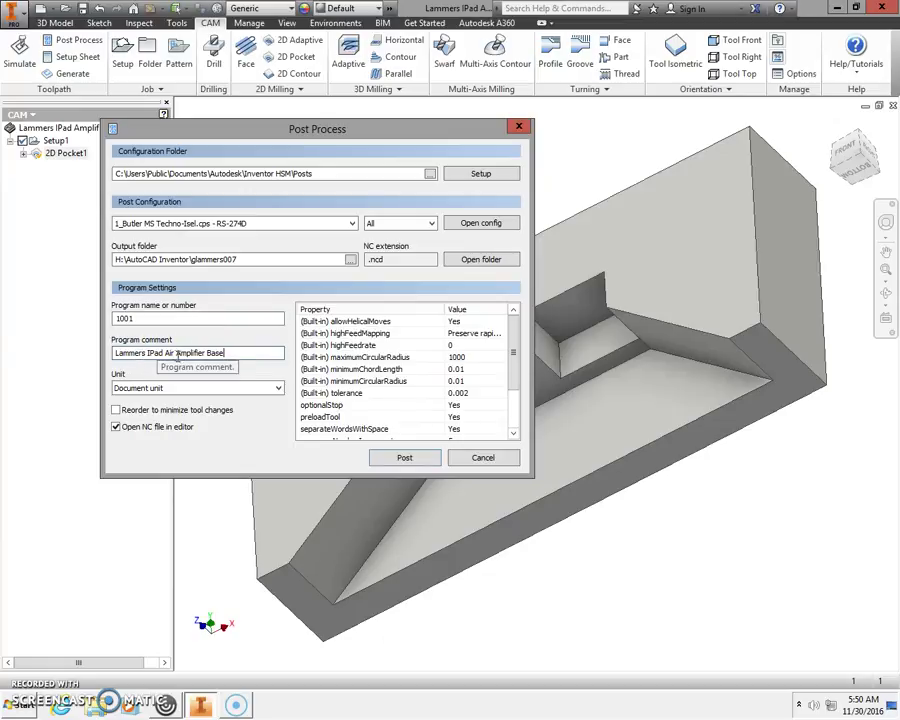
- Post the toolpath to an NC file named with the designer's surname plus "IPad Air Amplifier Base", and close the NC editor
left_click(424, 463)
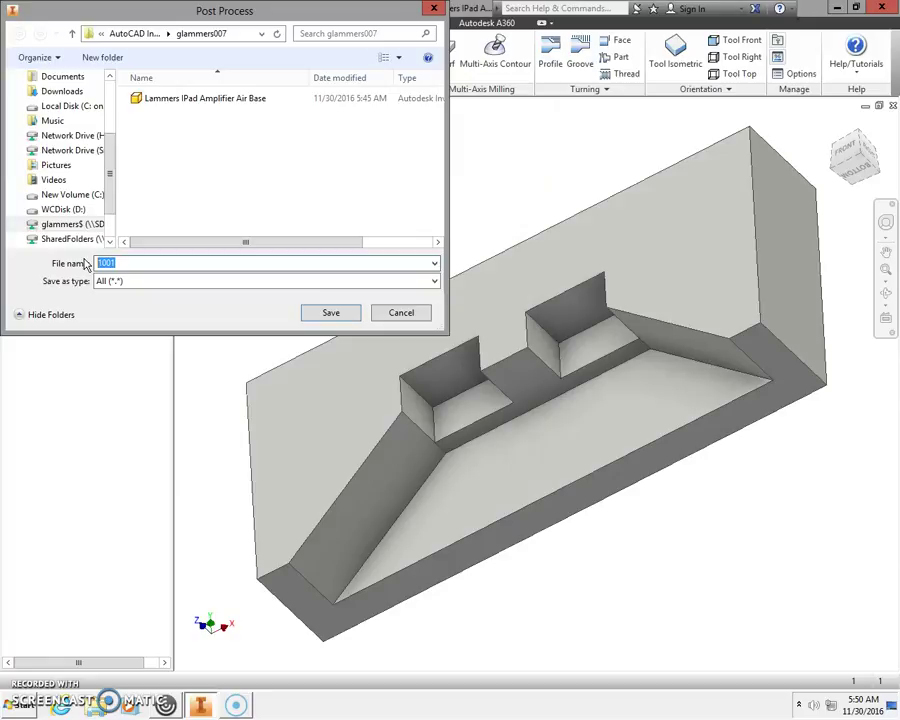
type("Lammersd")
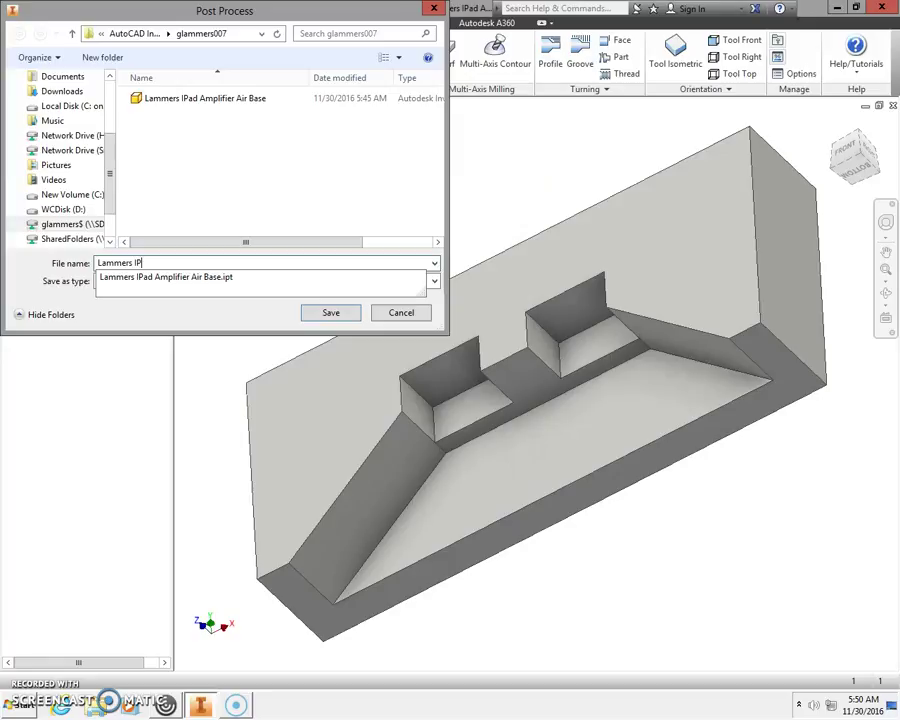
type(" IPad Air Ampli")
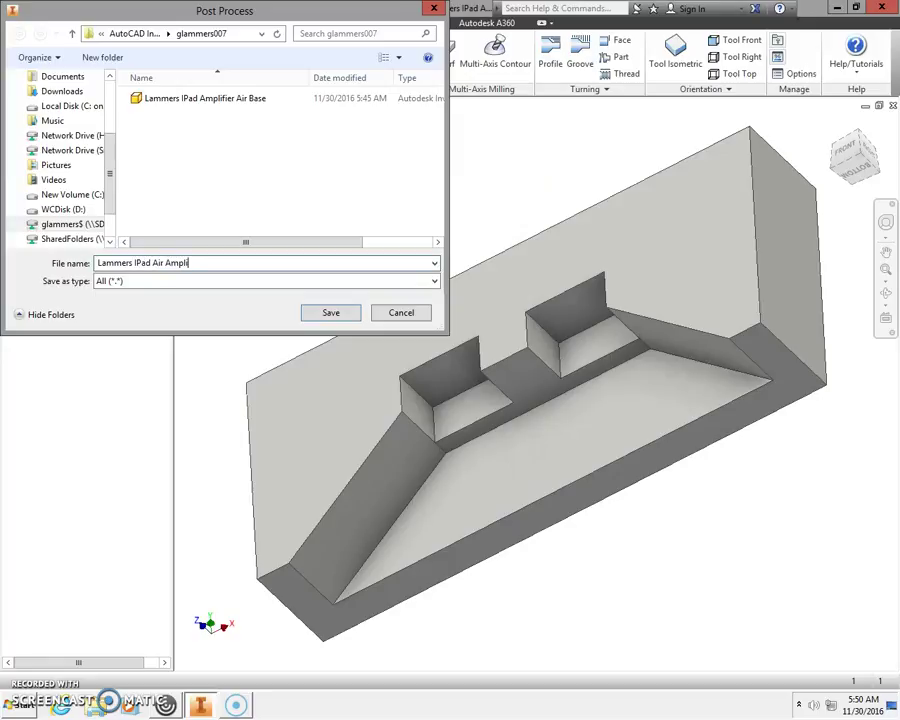
type("fier Ba")
left_click(331, 314)
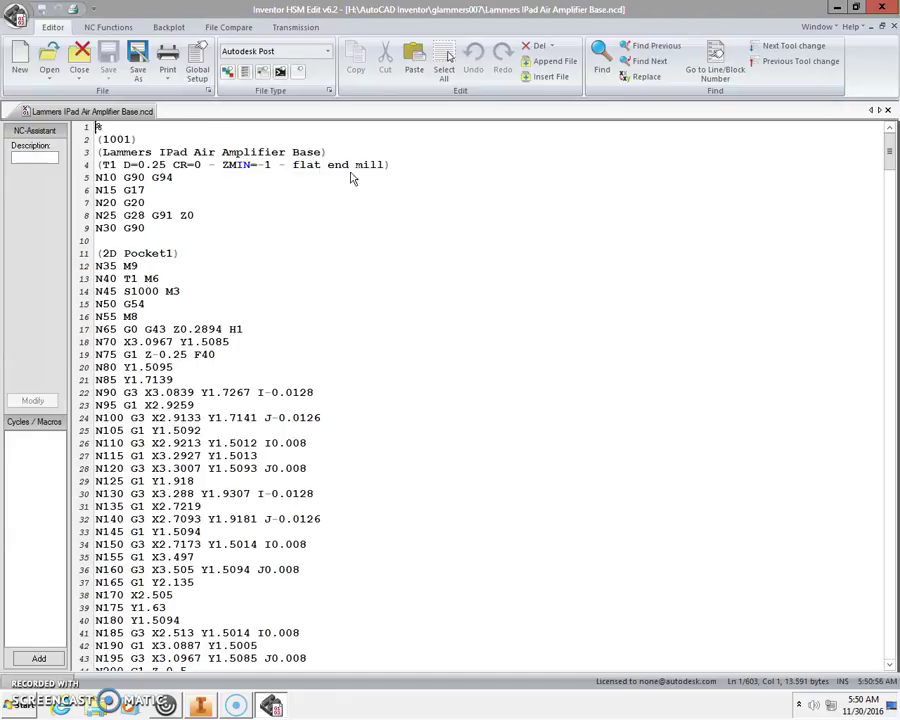
left_click(882, 10)
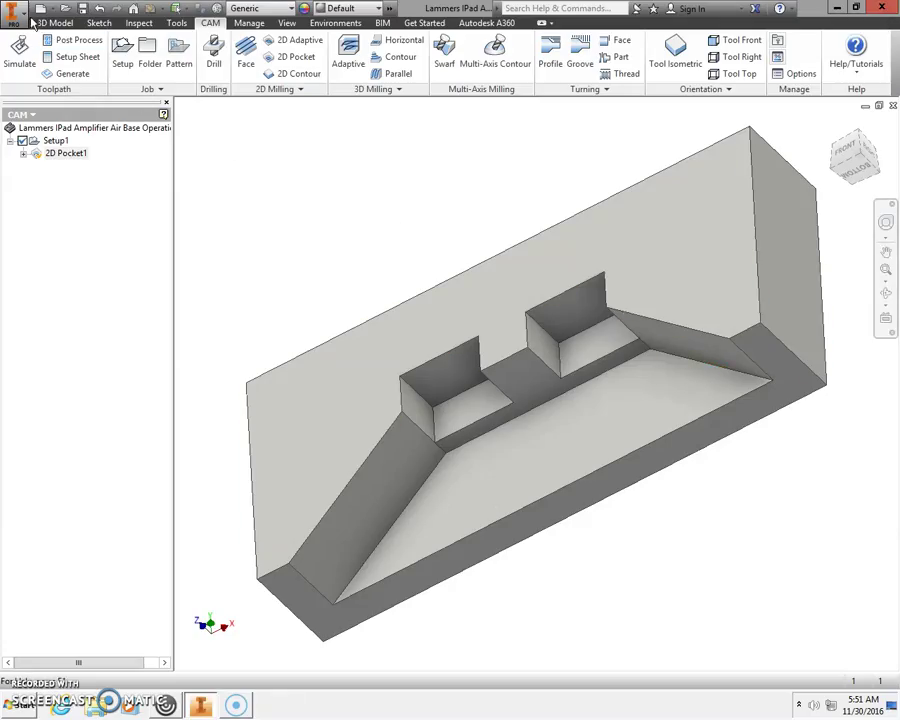
- Save the amplifier base part and exit Inventor
left_click(12, 12)
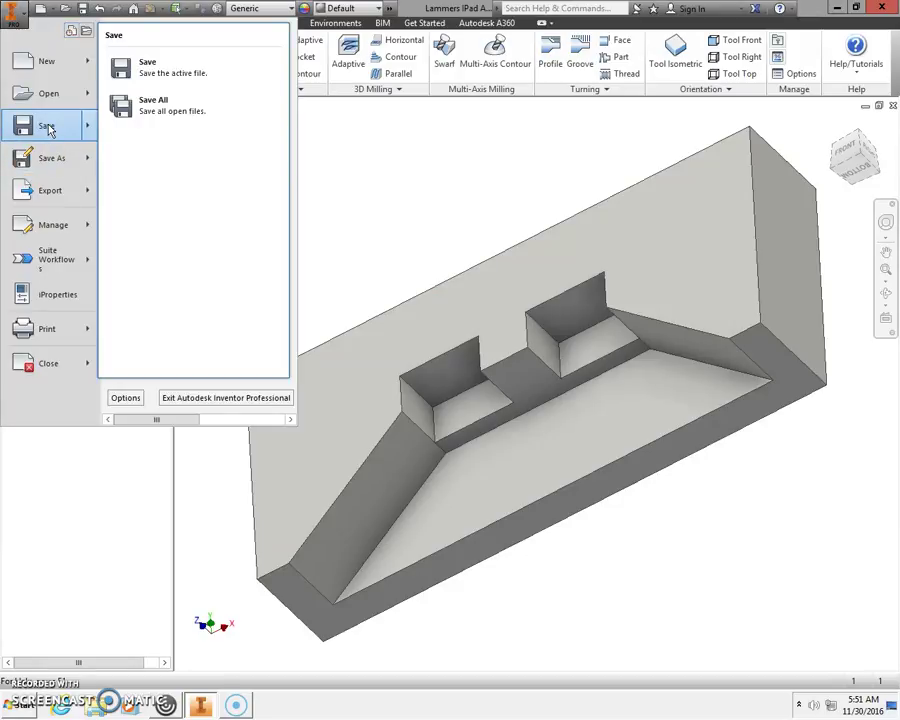
left_click(48, 128)
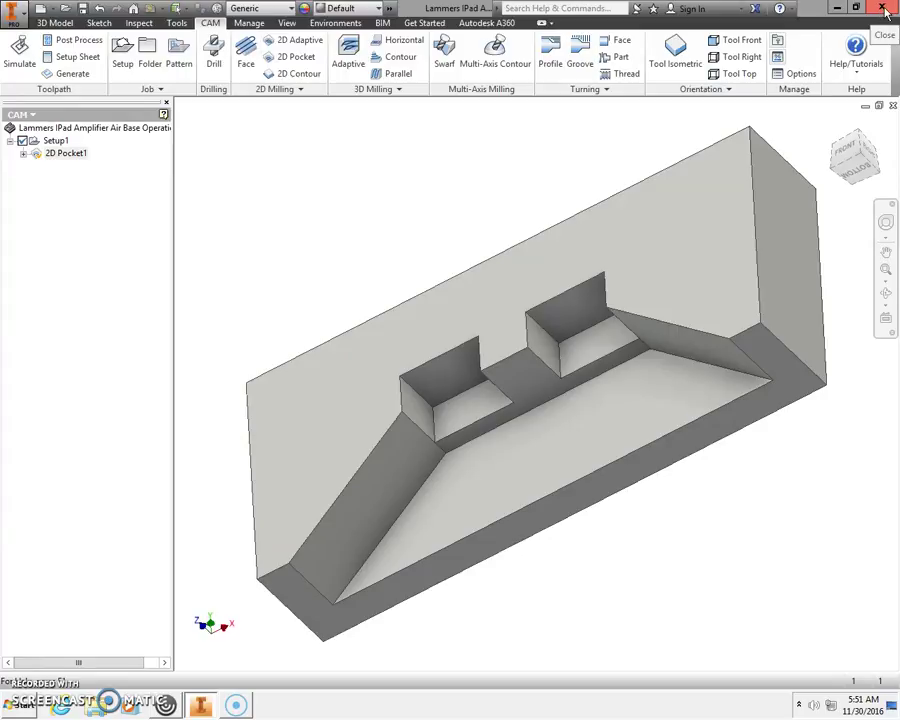
left_click(886, 12)
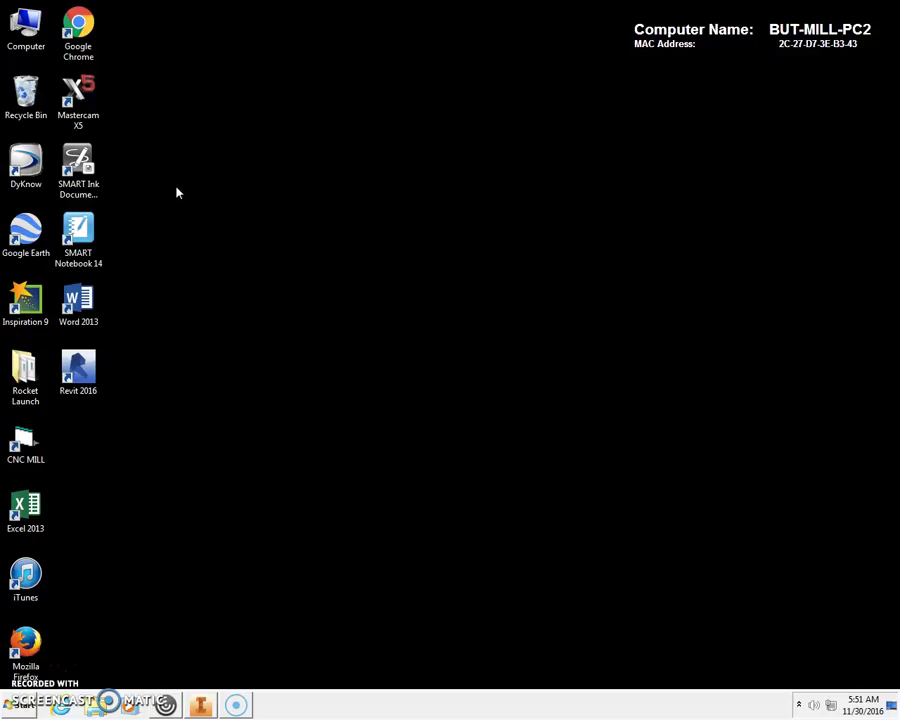
- Launch CNC MILL, load the IPad Air Amplifier Base .ncd file for Translate / Execute with the default setup, and preview its toolpath
double_click(27, 441)
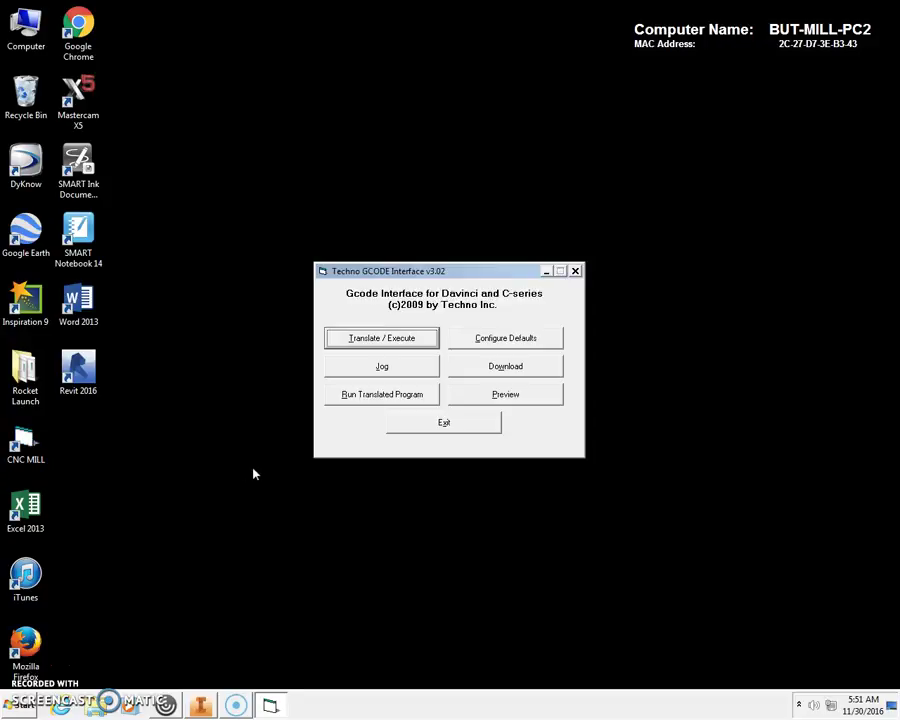
left_click(393, 341)
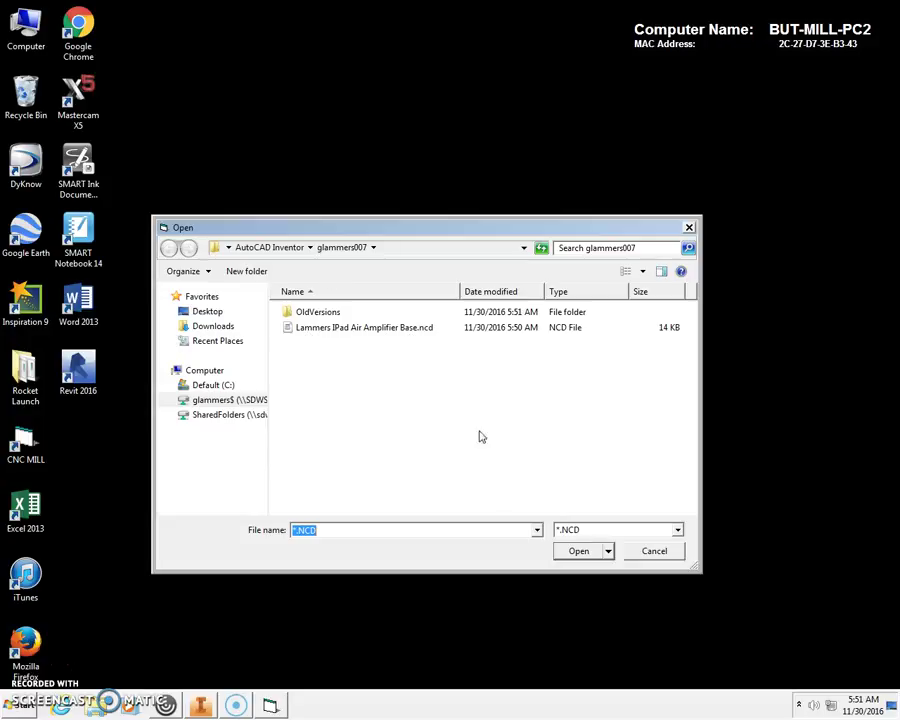
left_click(583, 553)
left_click(580, 555)
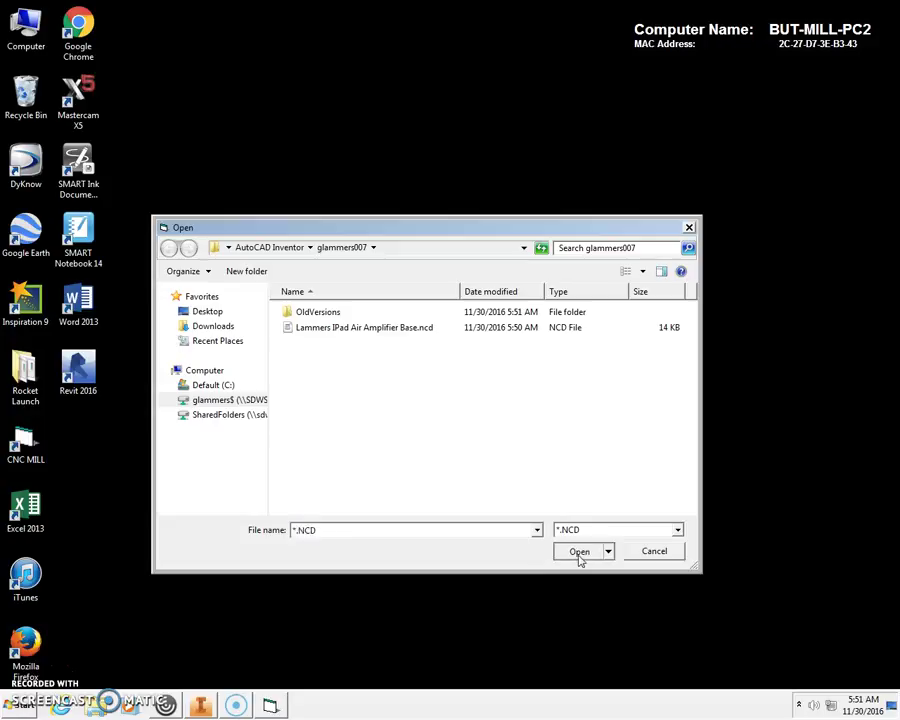
left_click(360, 328)
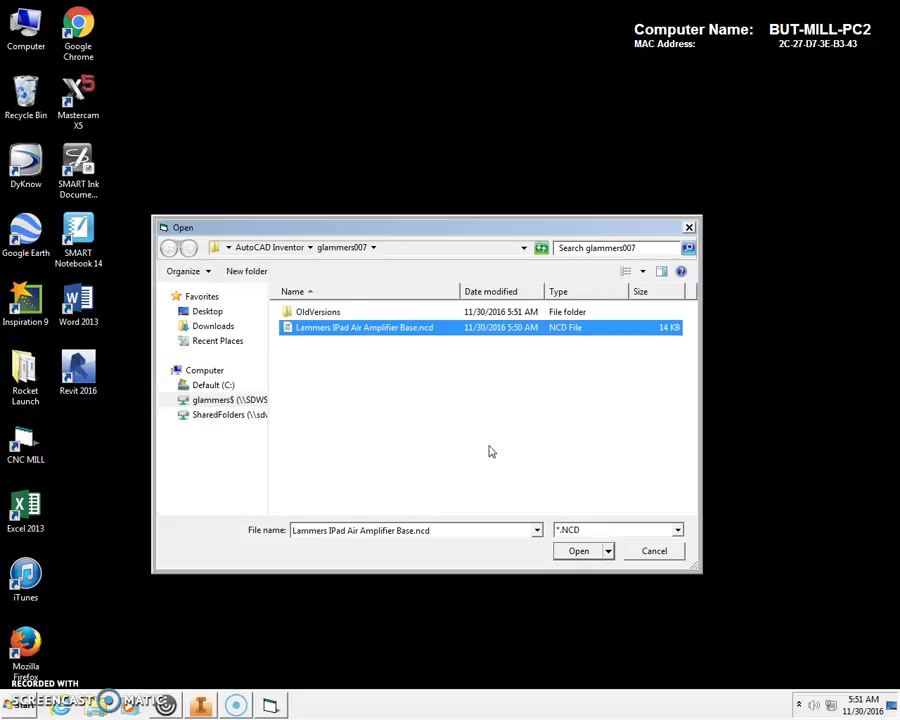
left_click(596, 551)
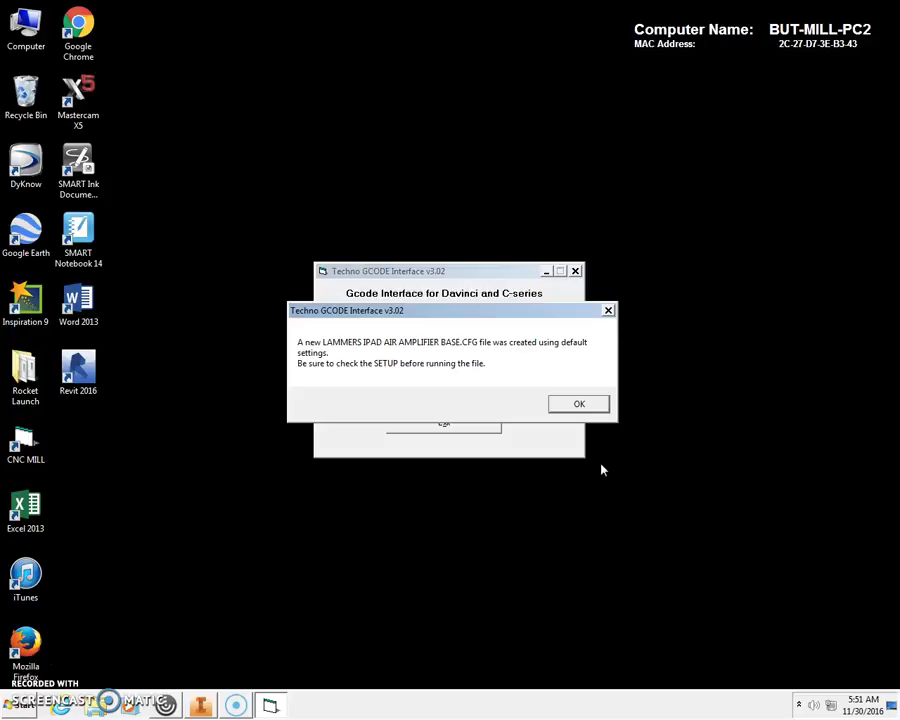
left_click(586, 405)
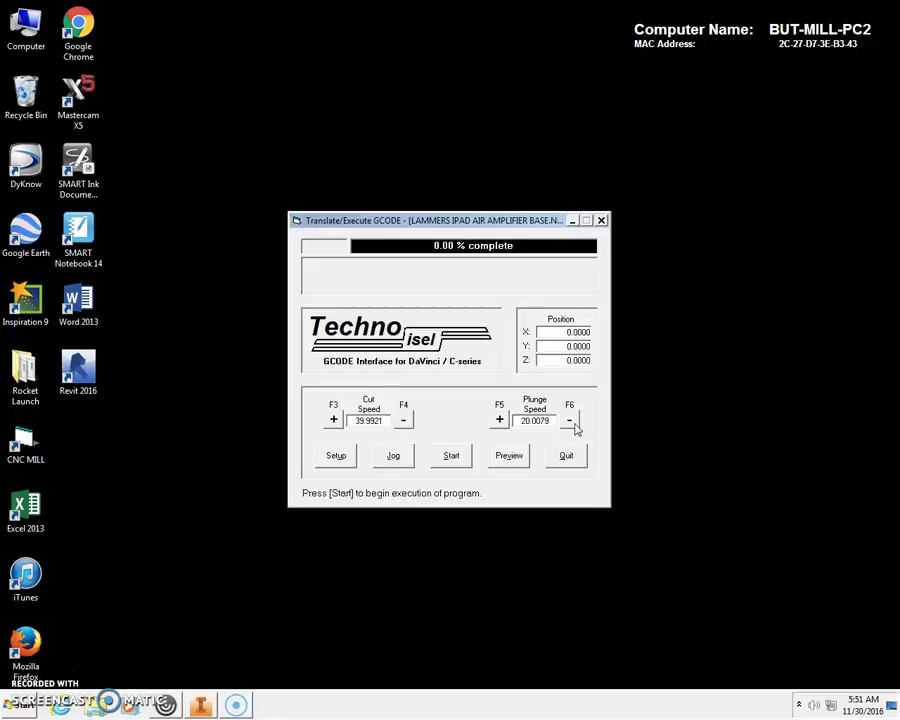
left_click(509, 456)
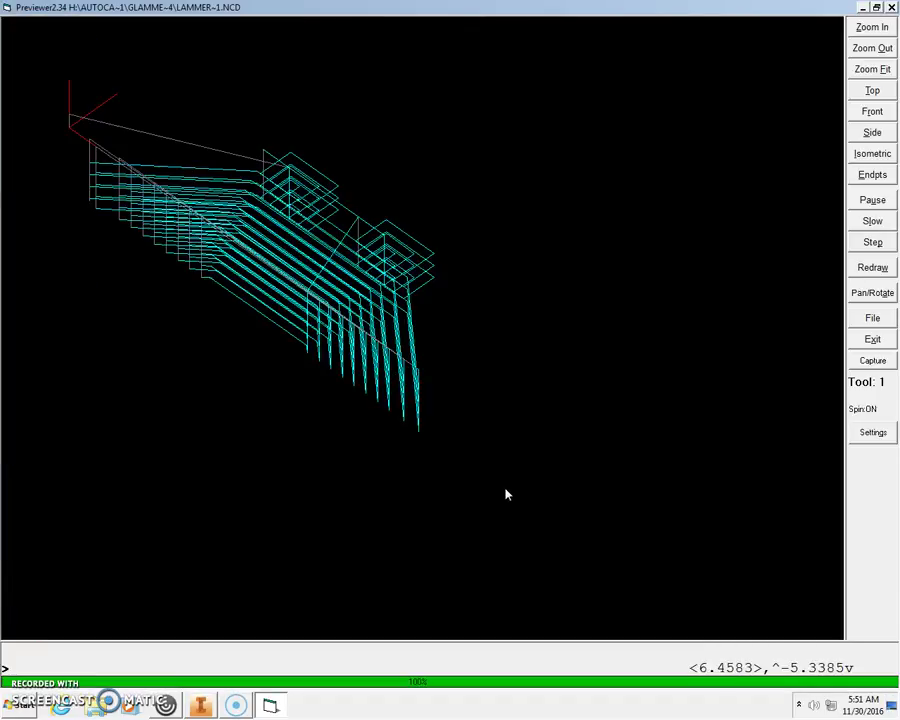